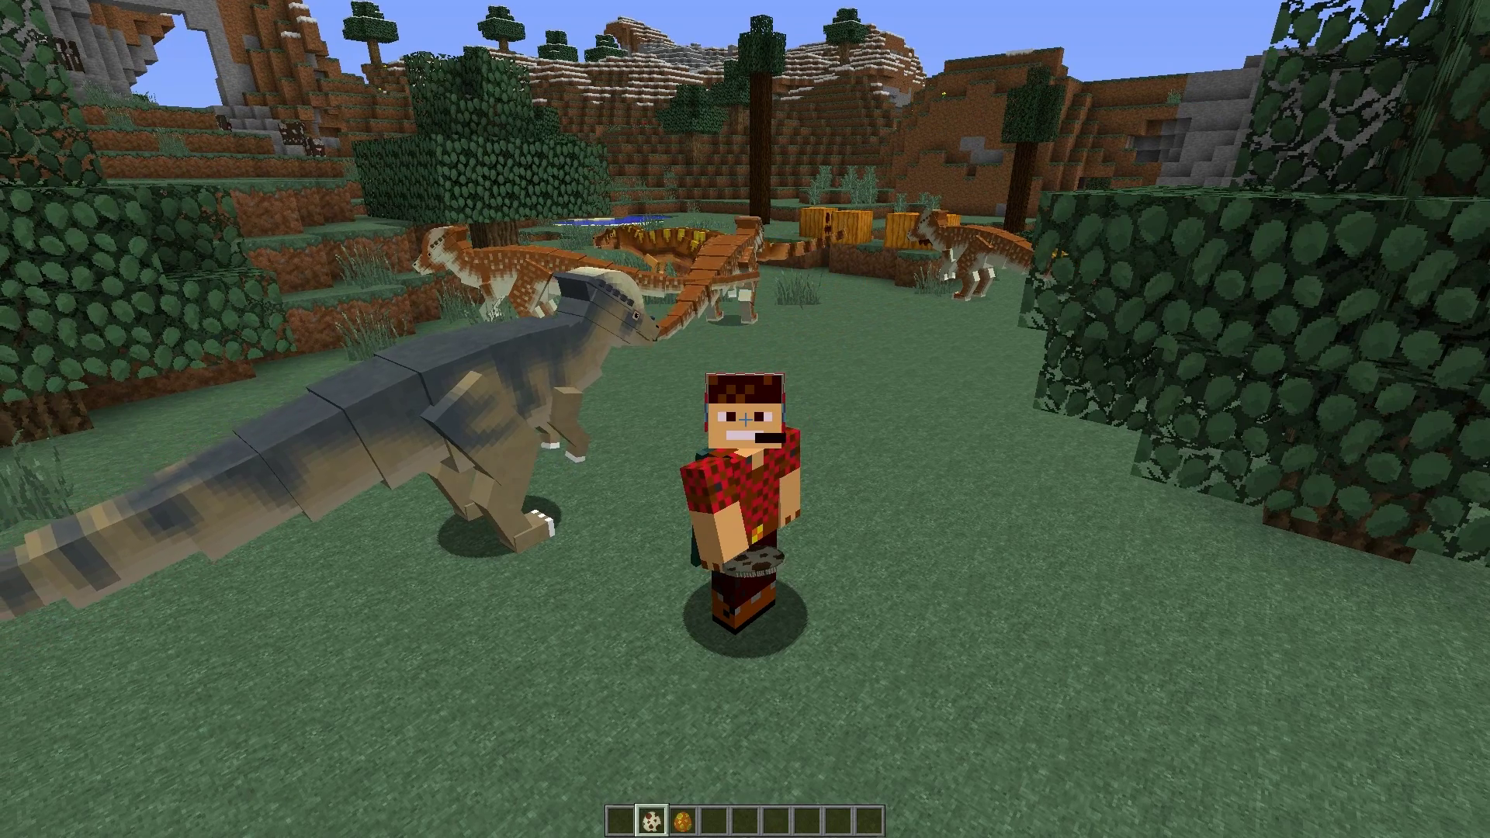
Walk through the meadow past the leaf blocks to stand among the JurassiCraft dinosaurs.
{"action": "key", "text": "d"}
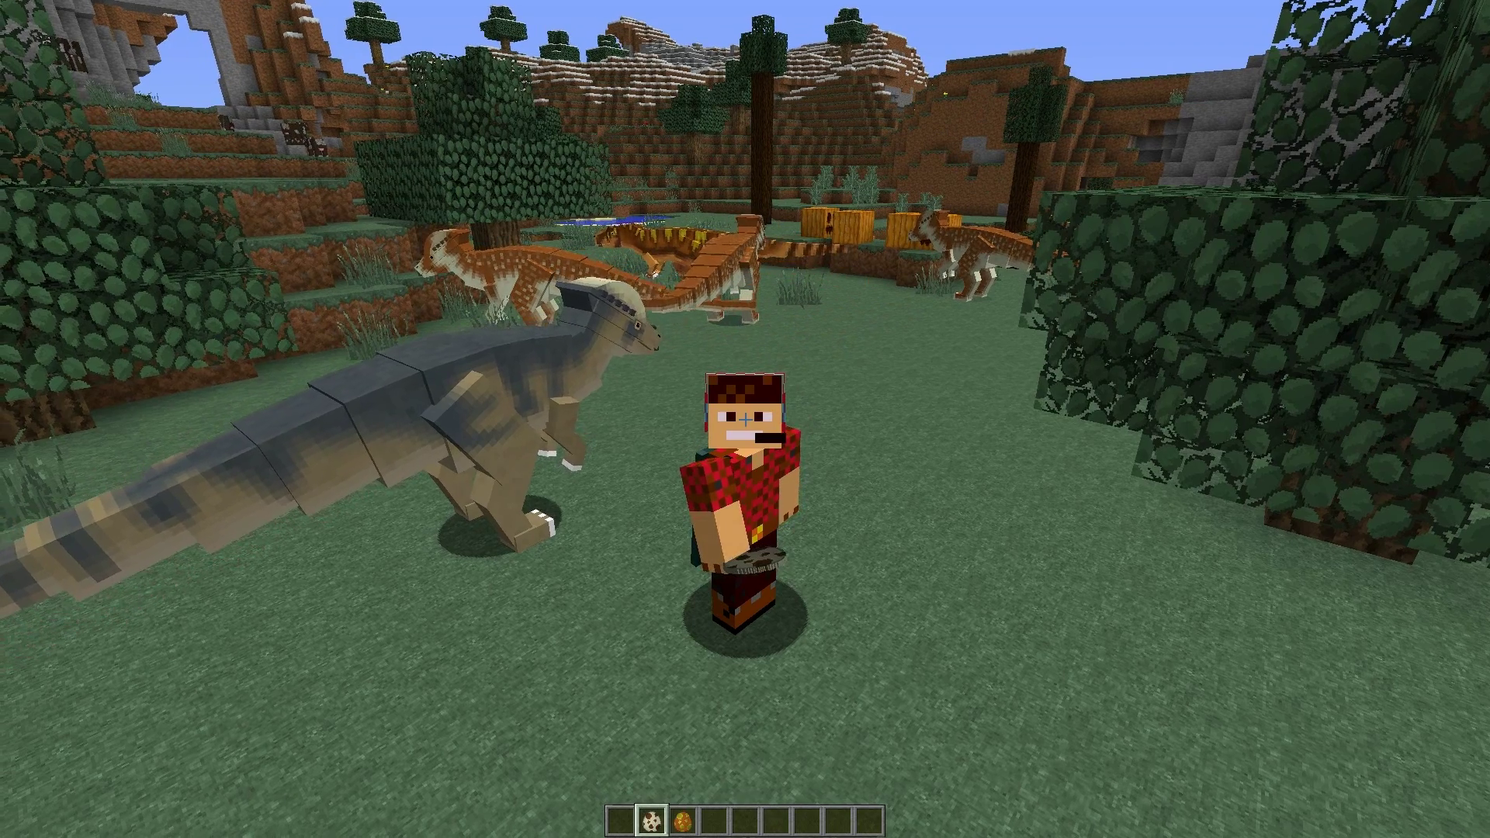
{"action": "key", "text": "d"}
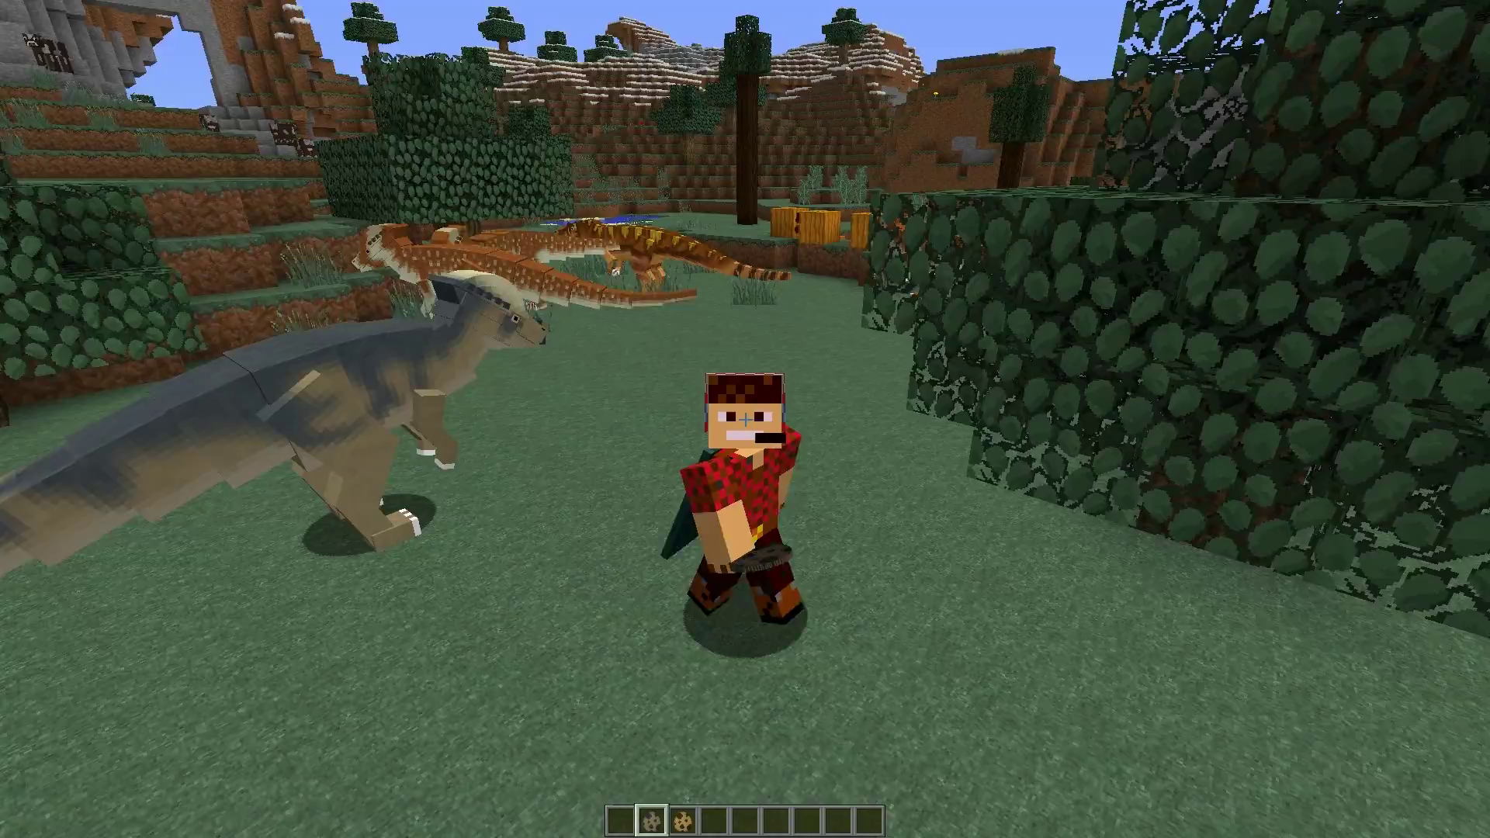
{"action": "key", "text": "s"}
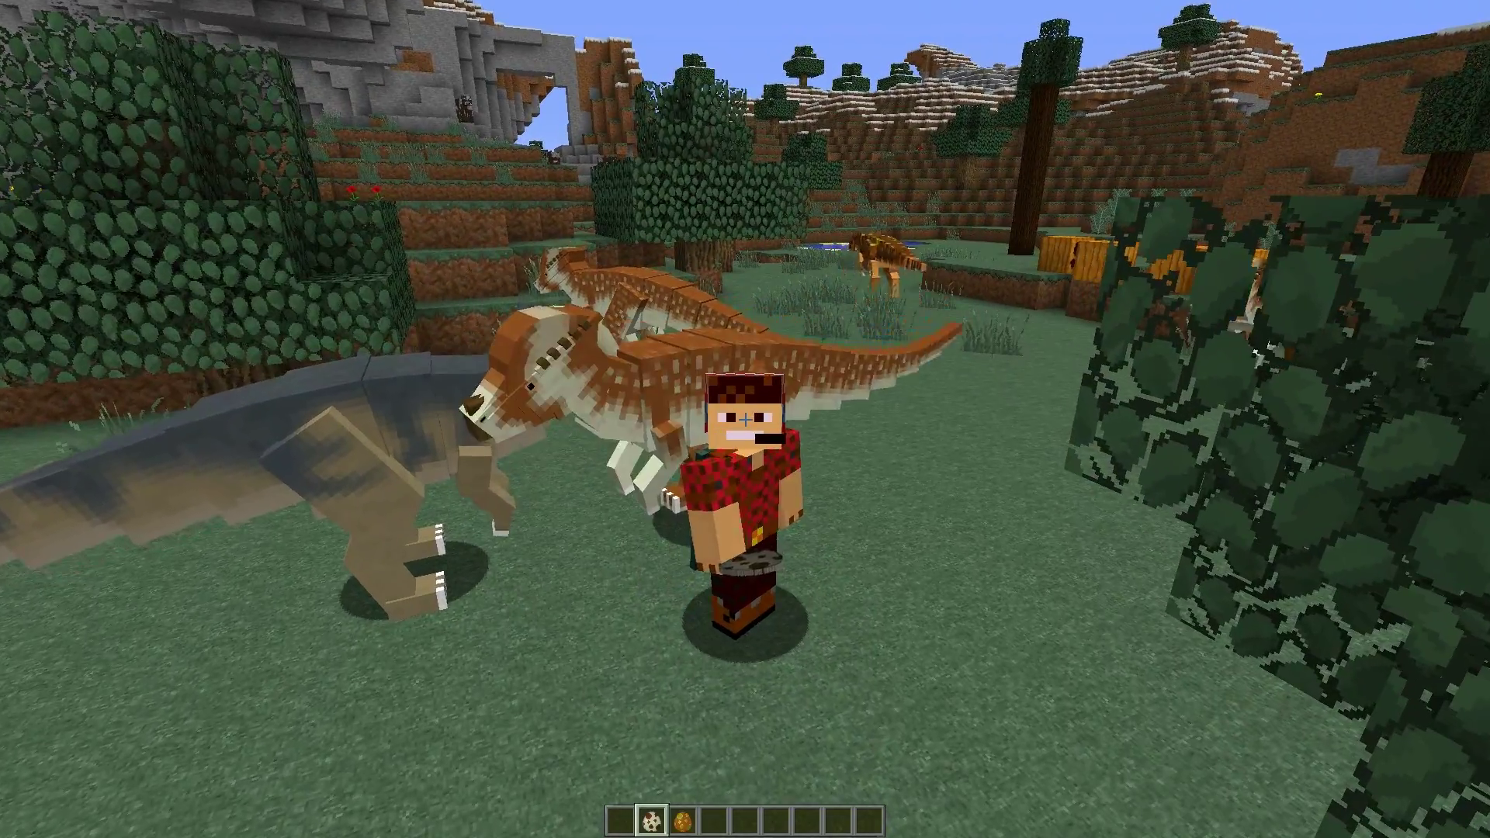
{"action": "key", "text": "d"}
{"action": "key", "text": "a"}
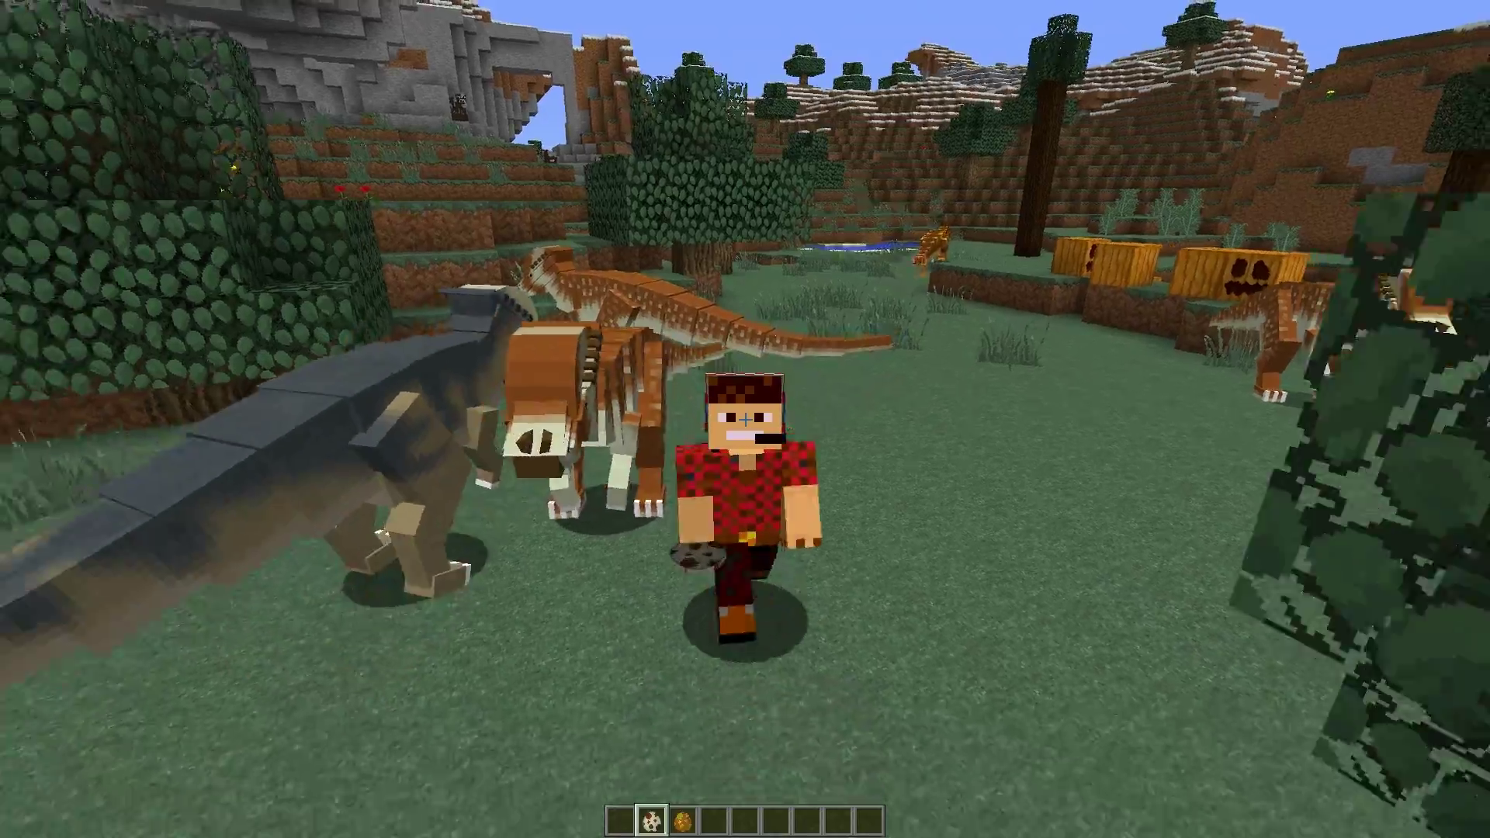
{"action": "key", "text": "d"}
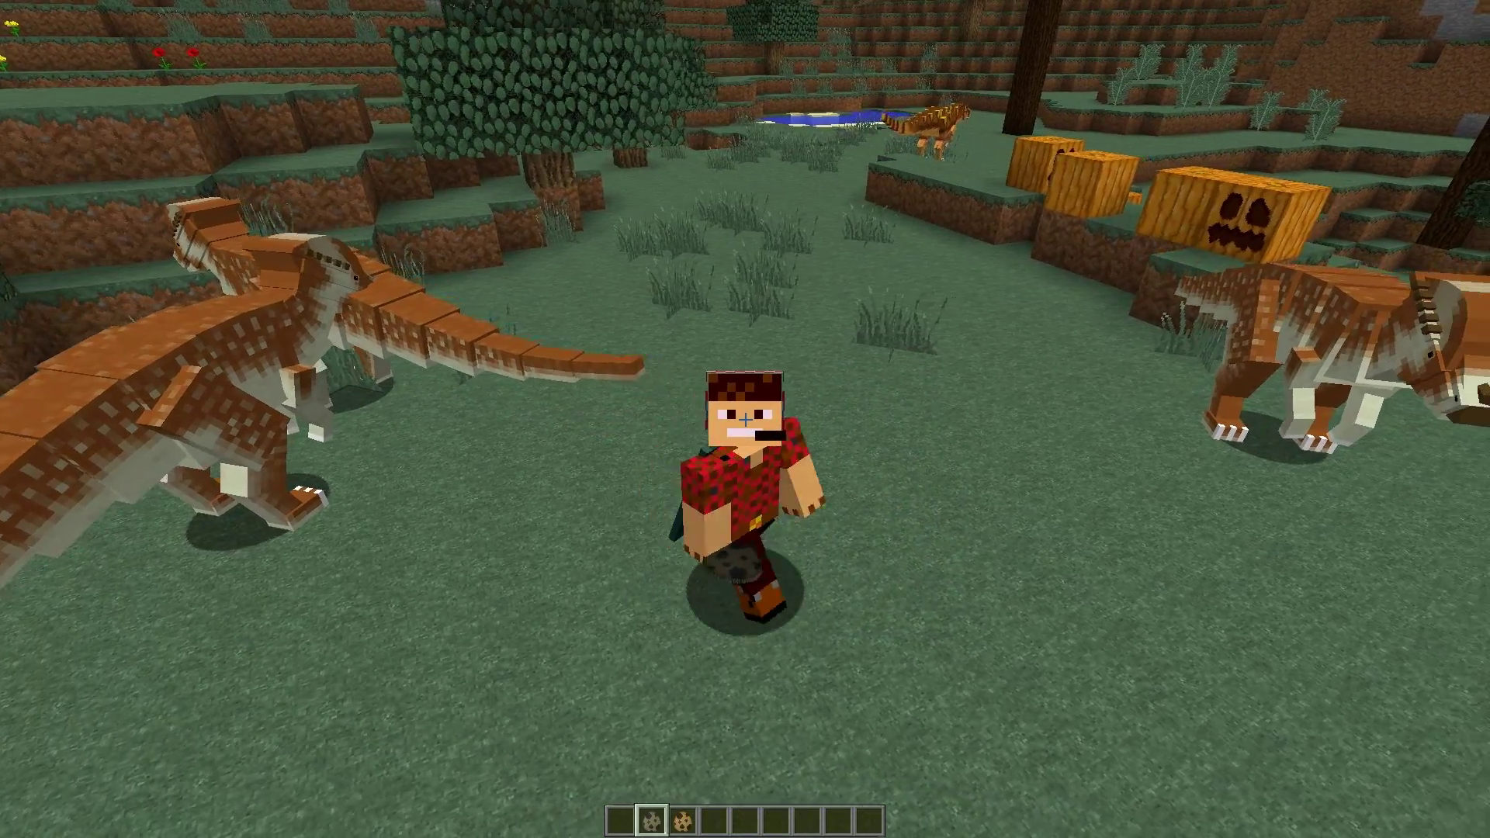
Walk and run across the meadow toward the dinosaurs and pumpkins.
{"action": "key", "text": "w"}
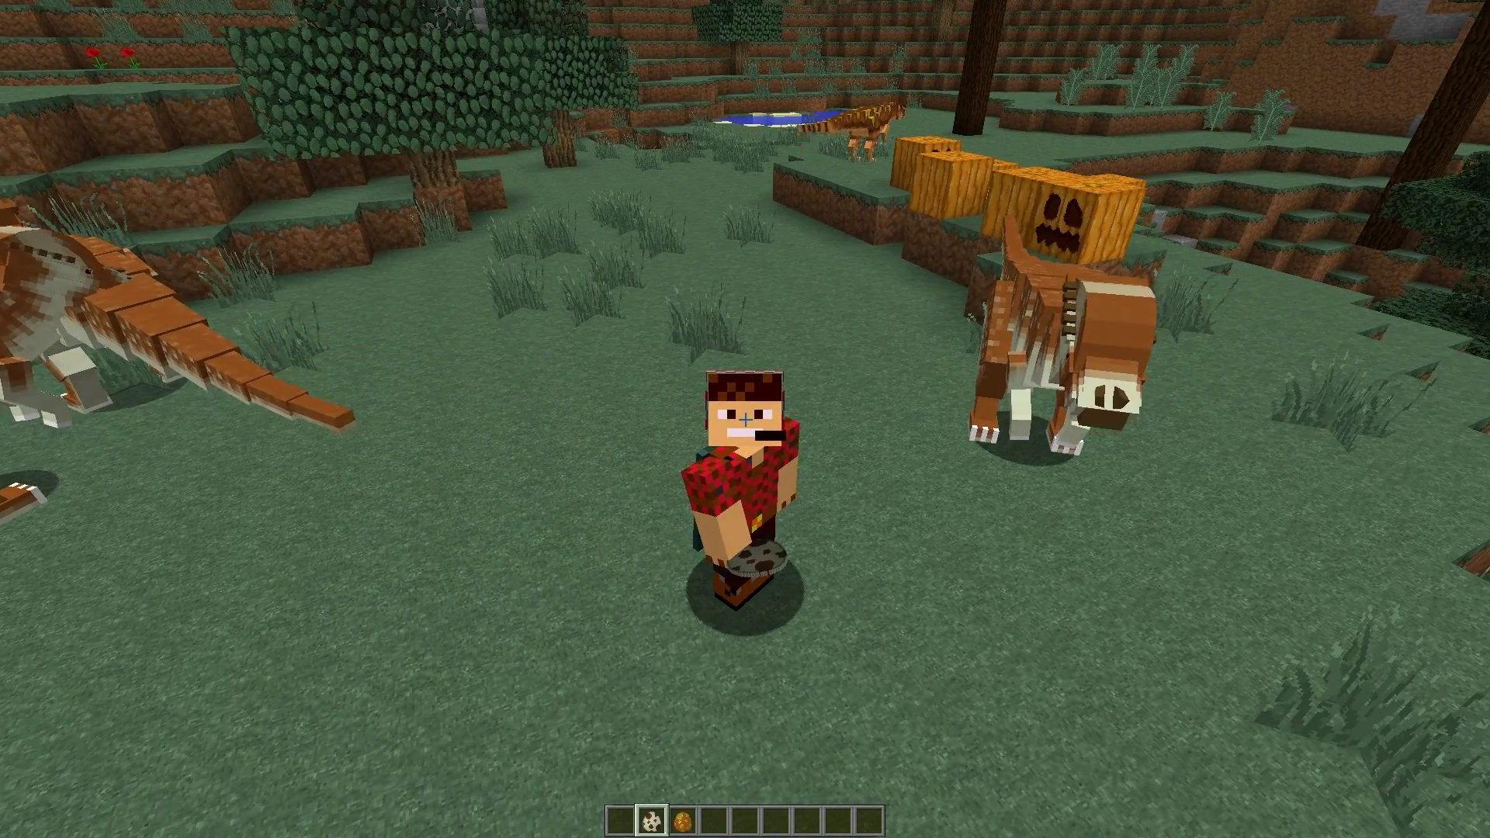
{"action": "key", "text": "s"}
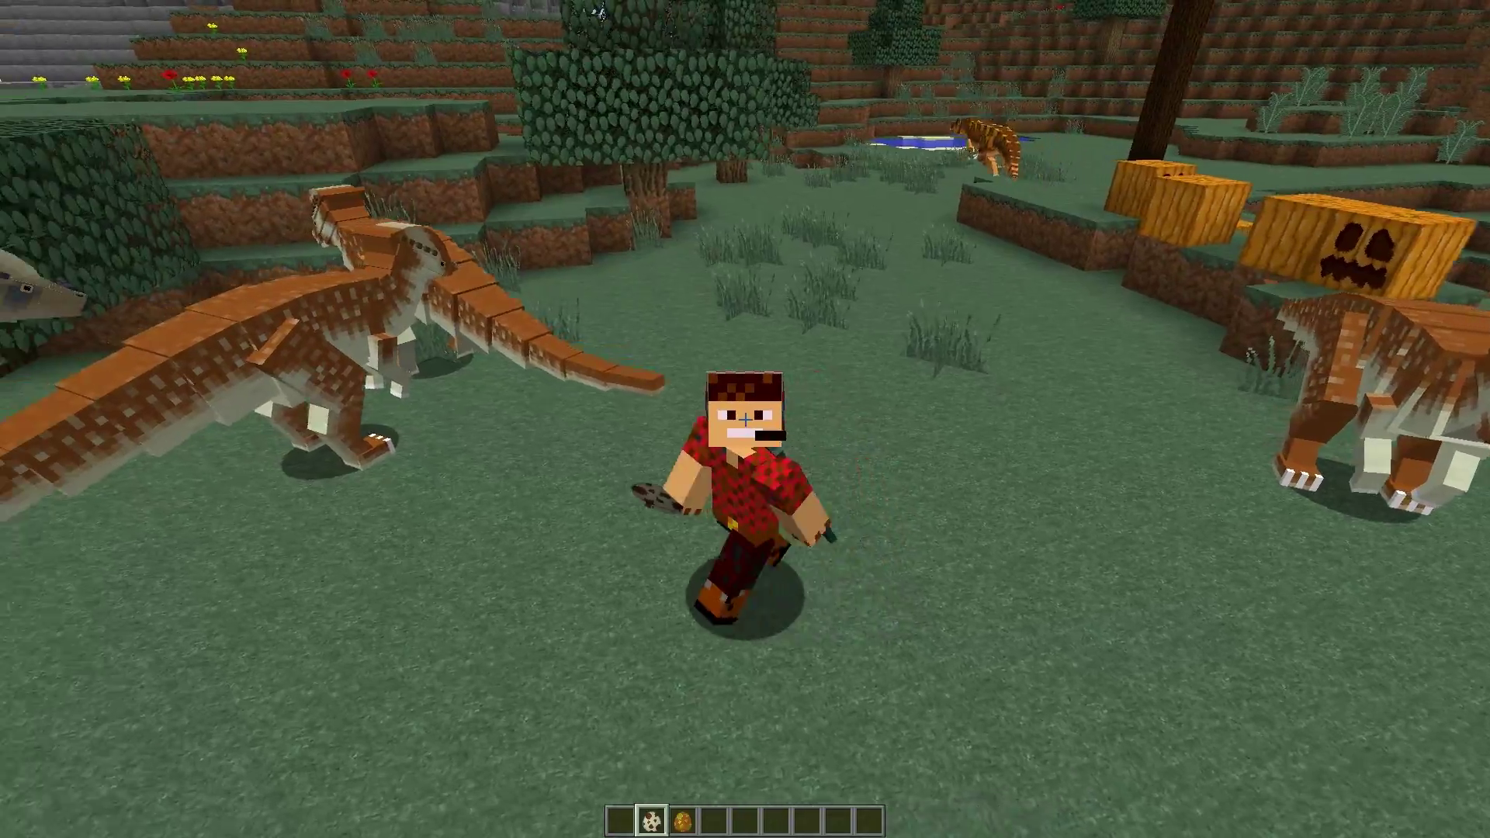
{"action": "key", "text": "w"}
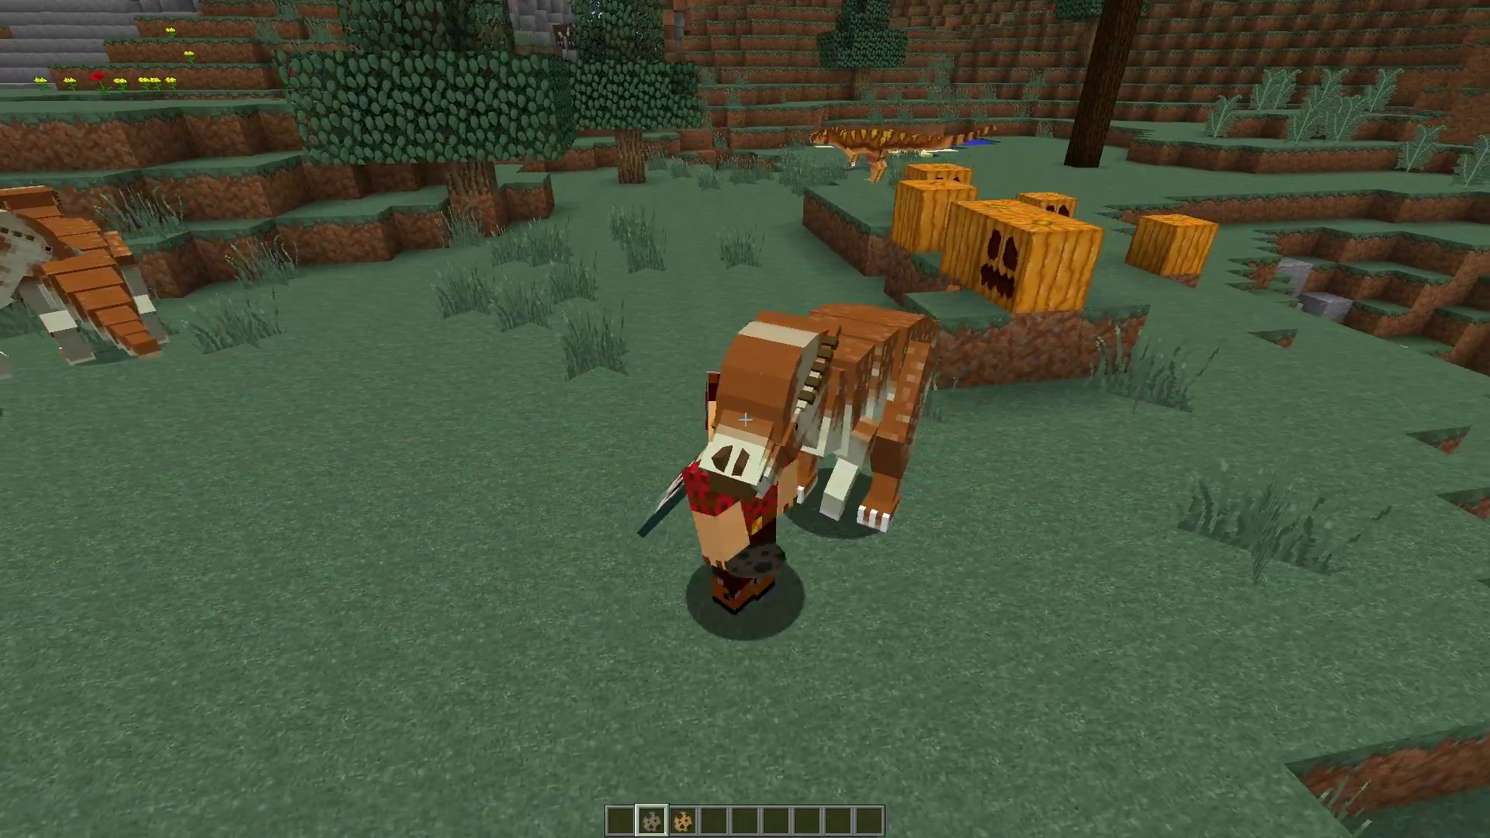
{"action": "key", "text": "w"}
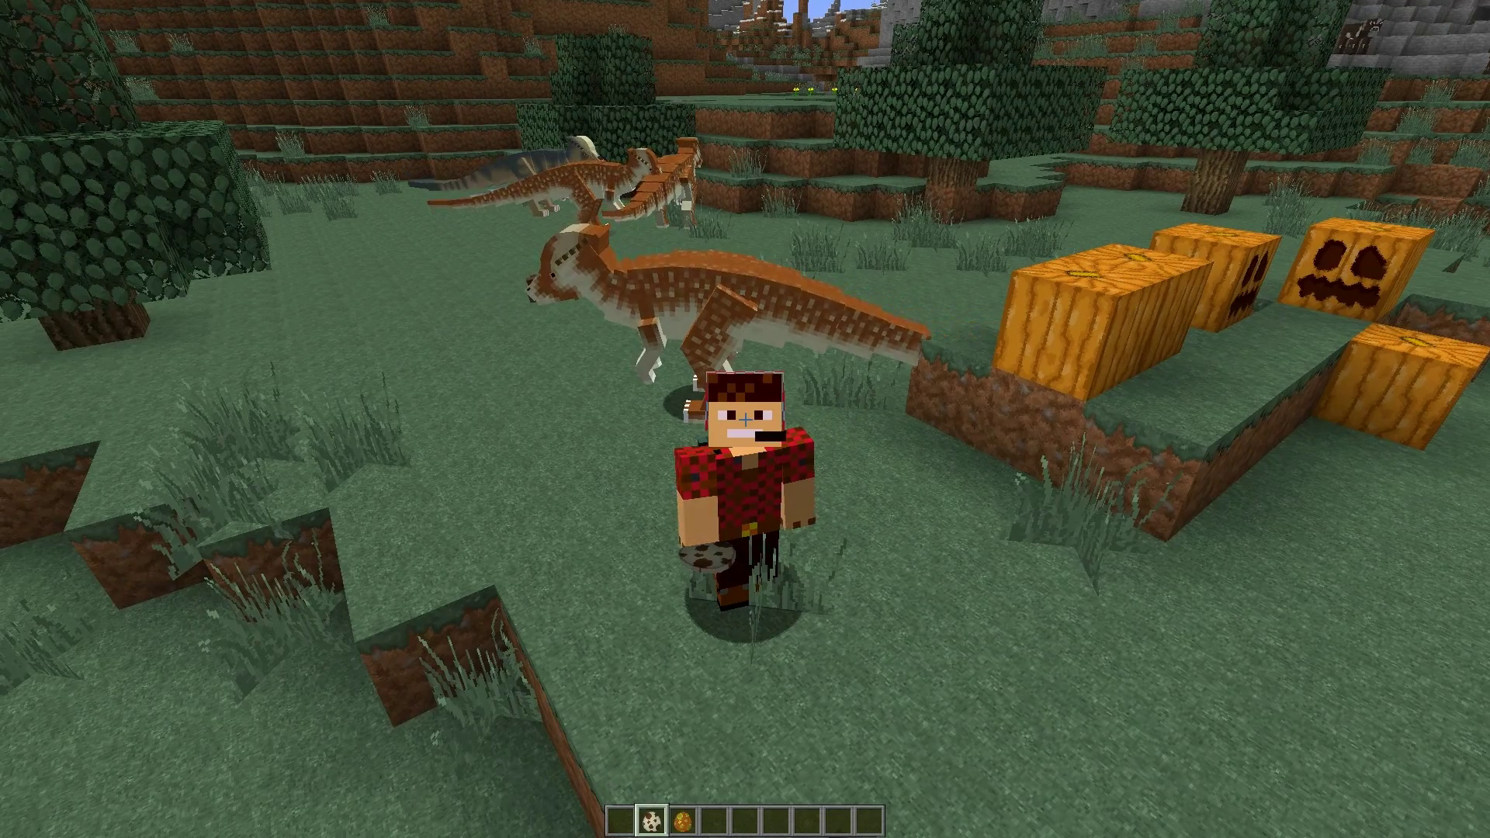
{"action": "mouse_move", "coordinate": [746, 420]}
{"action": "key", "text": "w"}
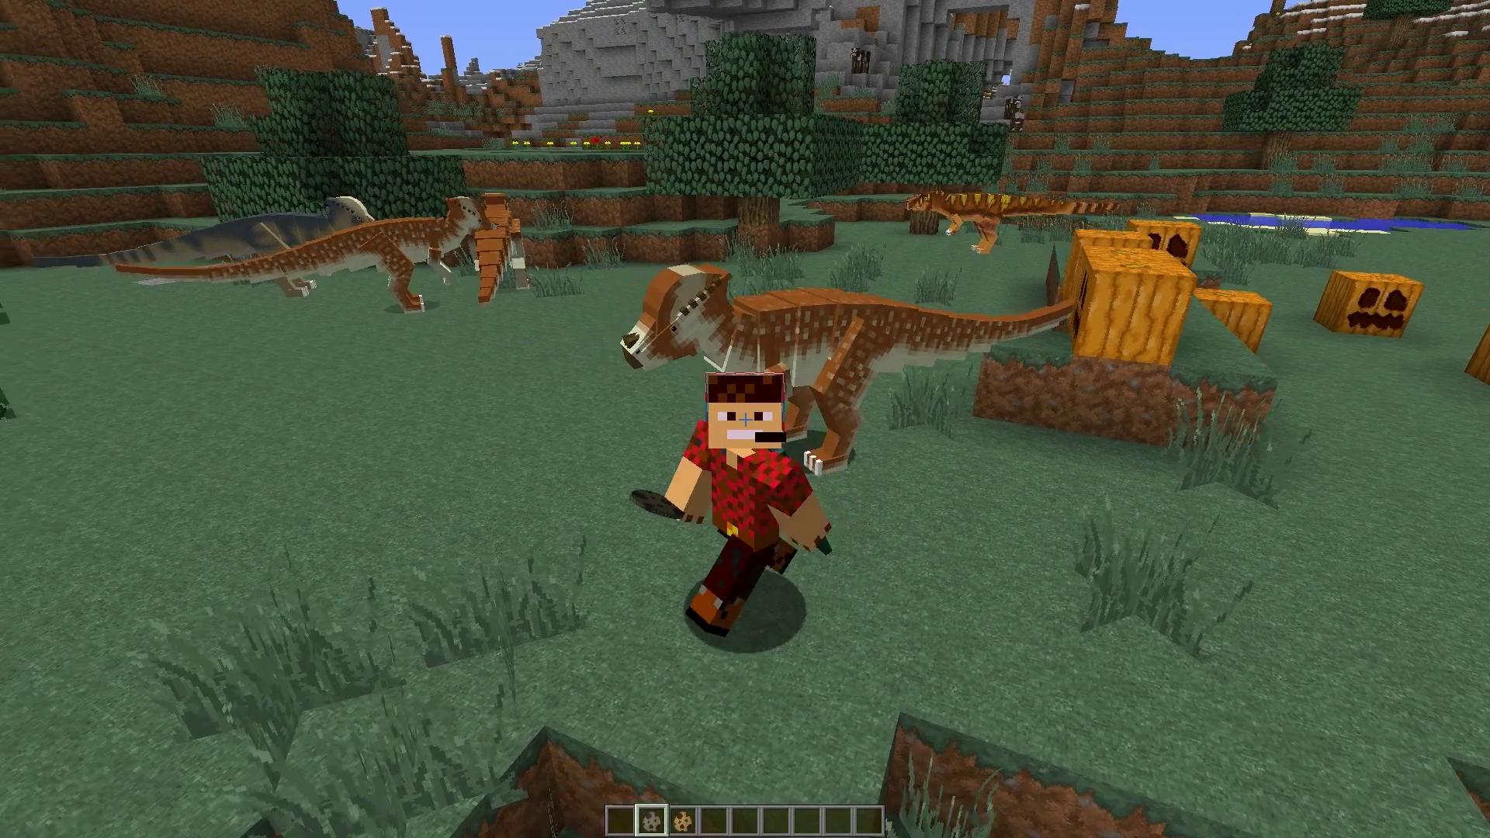
Hold a dinosaur spawn egg, walk near the pumpkins, and return to first-person view.
{"action": "key", "text": "4"}
{"action": "key", "text": "2"}
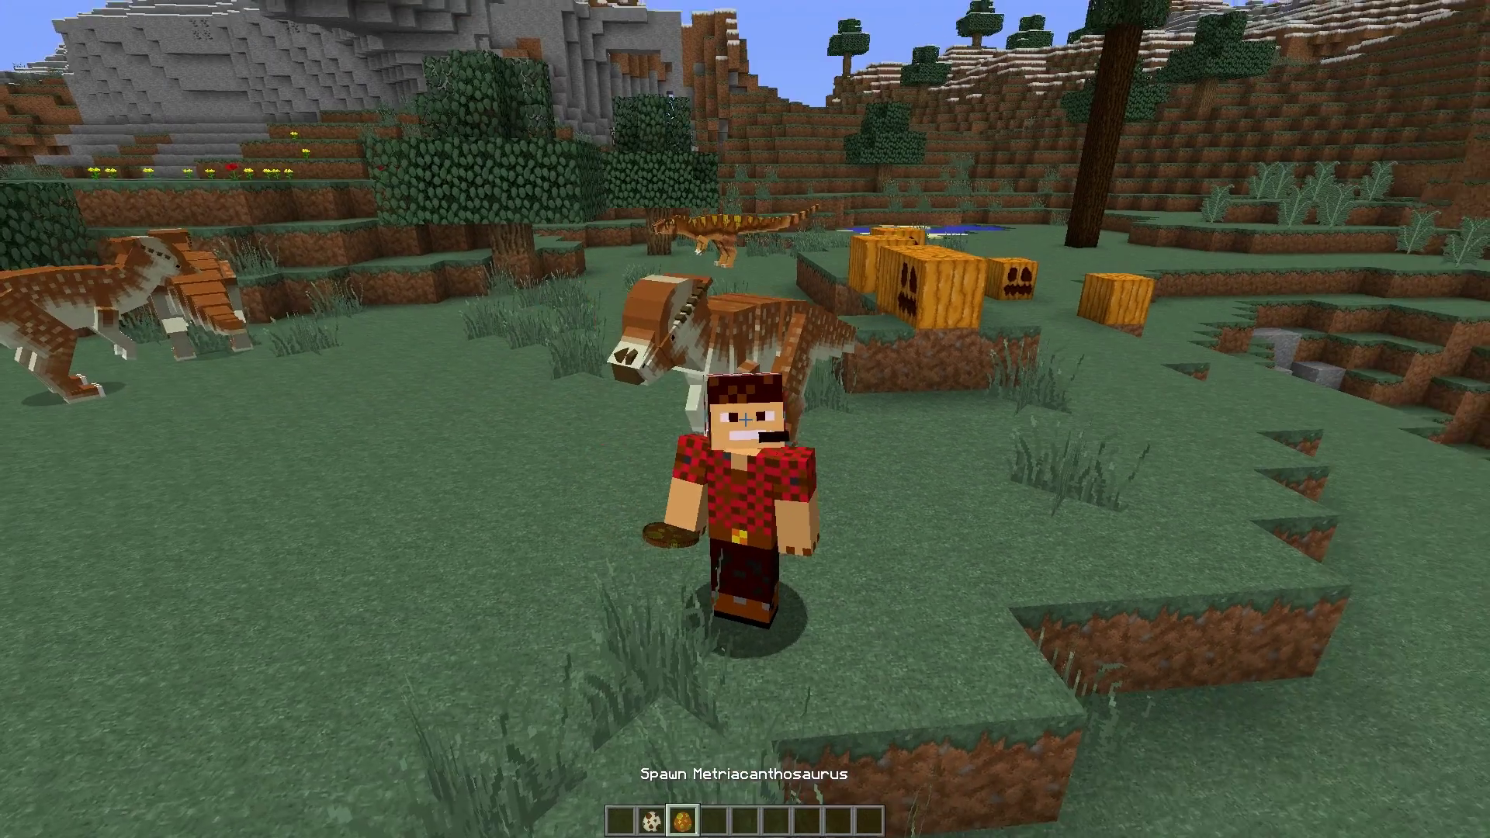
{"action": "key", "text": "w"}
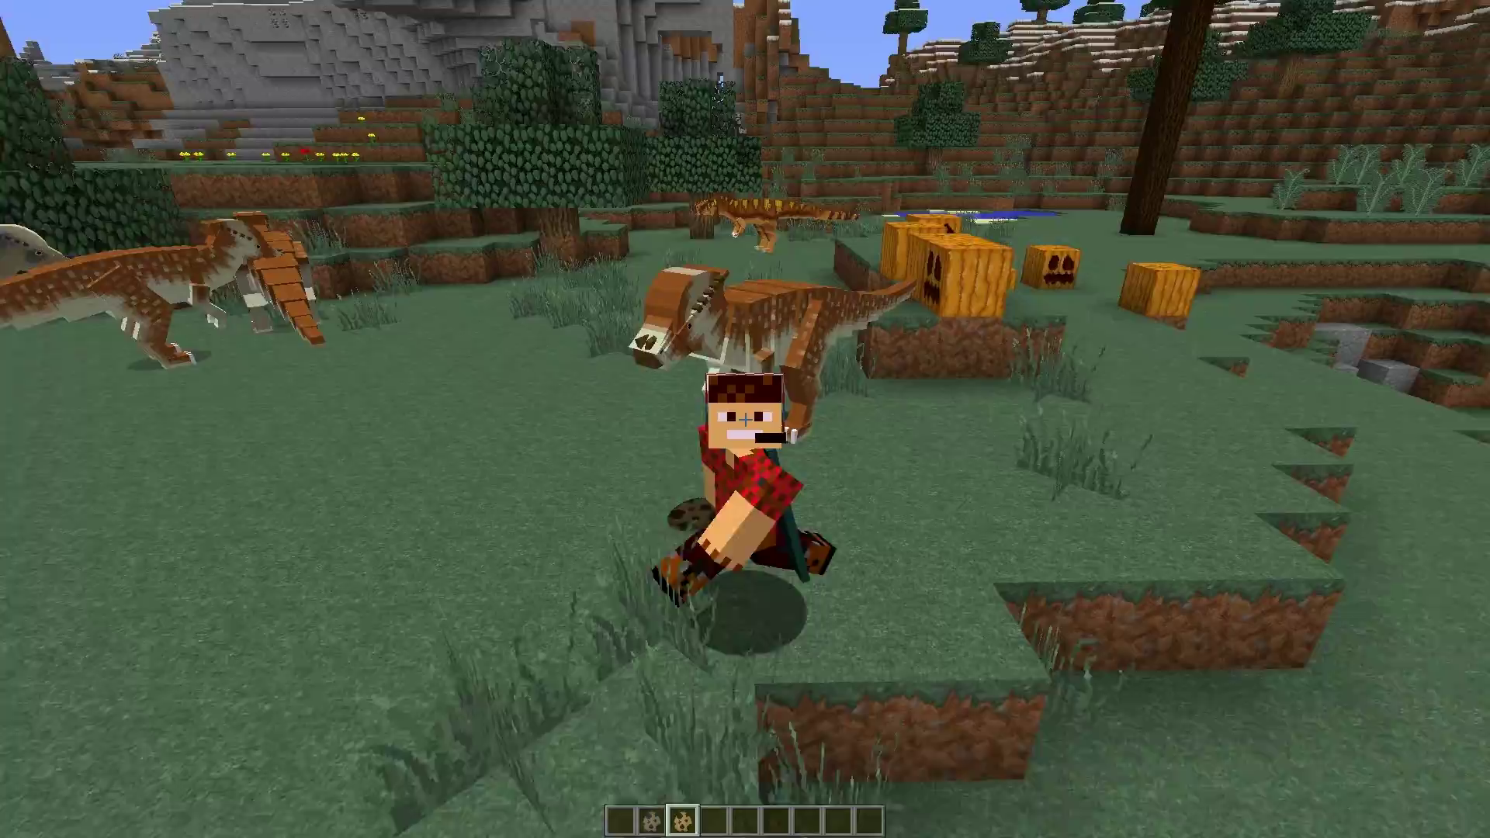
{"action": "key", "text": "w"}
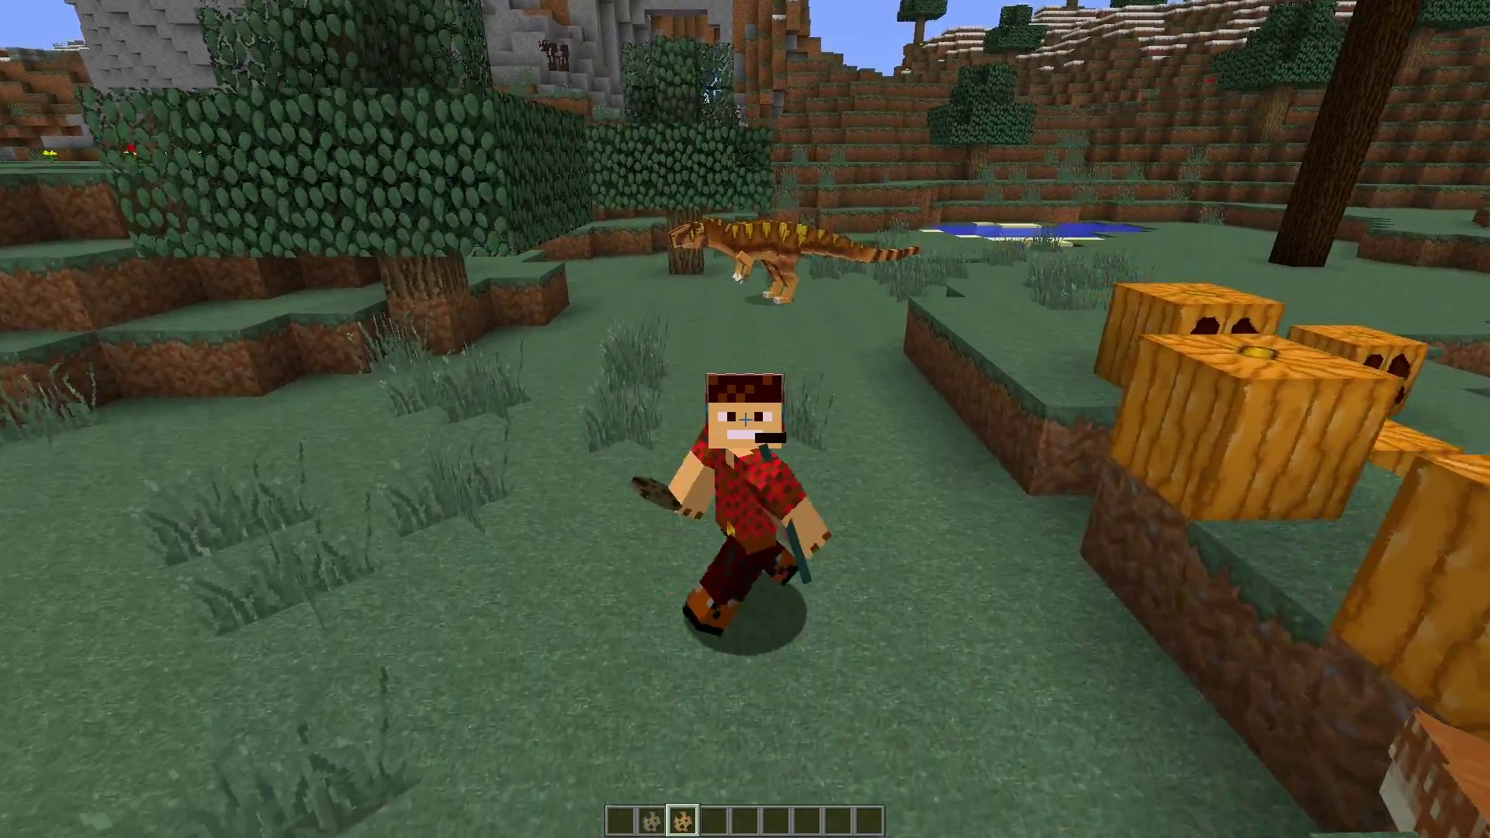
{"action": "key", "text": "w"}
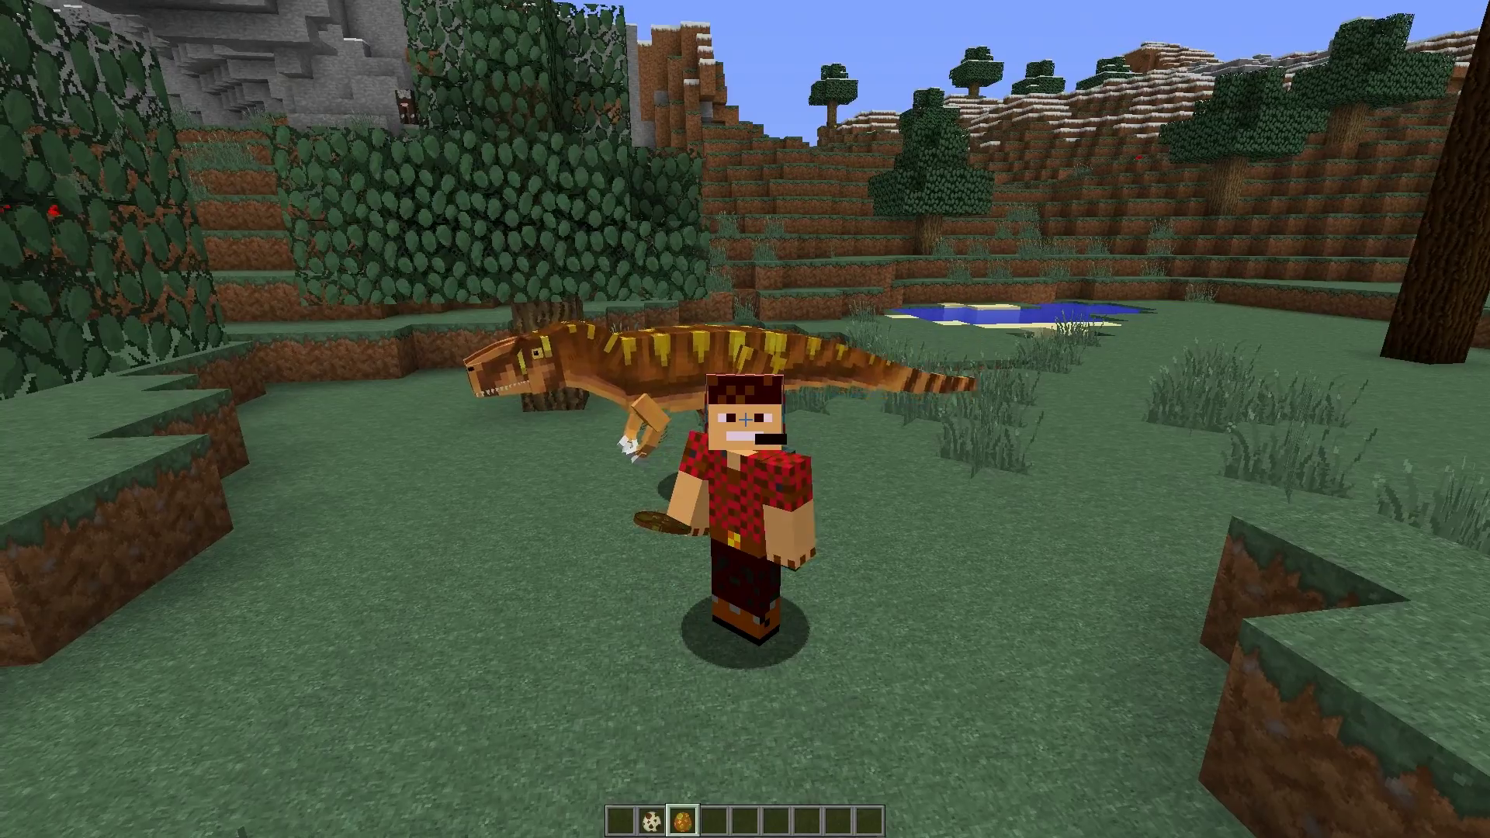
{"action": "key", "text": "F5"}
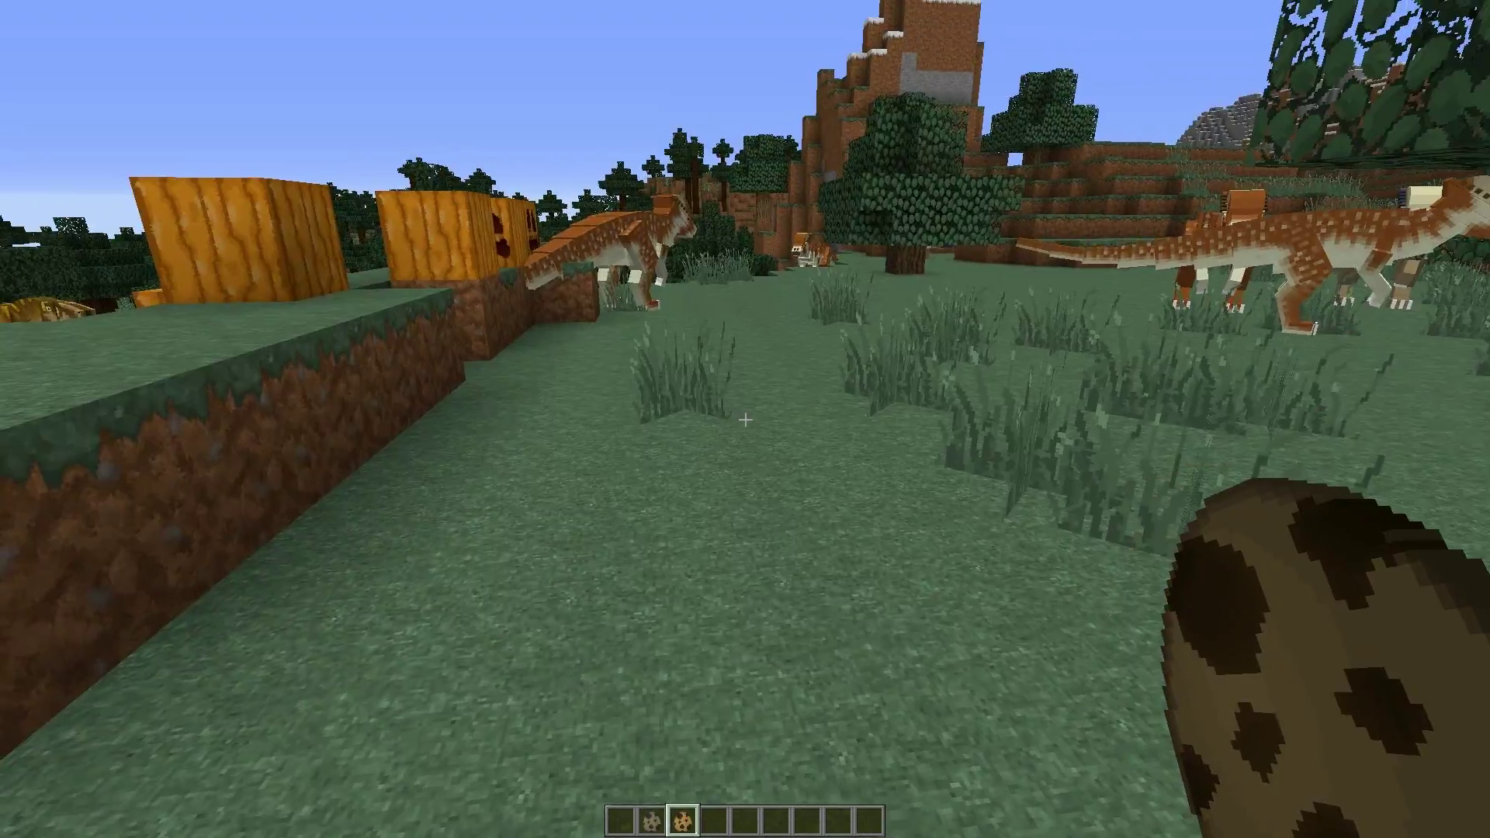
{"action": "key", "text": "s"}
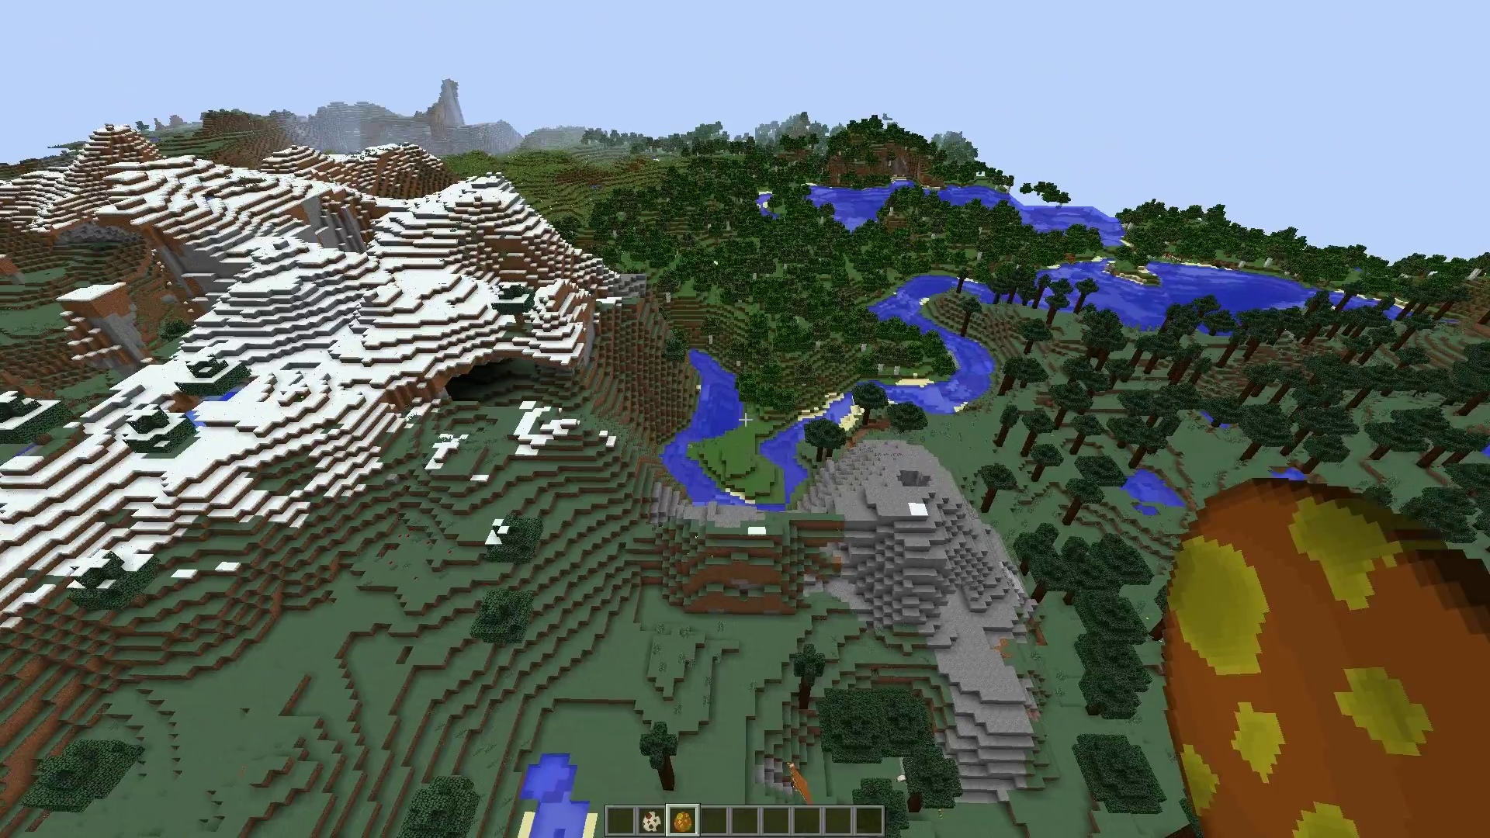
Turn the view right across the landscape and descend toward the clearing below.
{"action": "key", "text": "2"}
{"action": "key", "text": "3"}
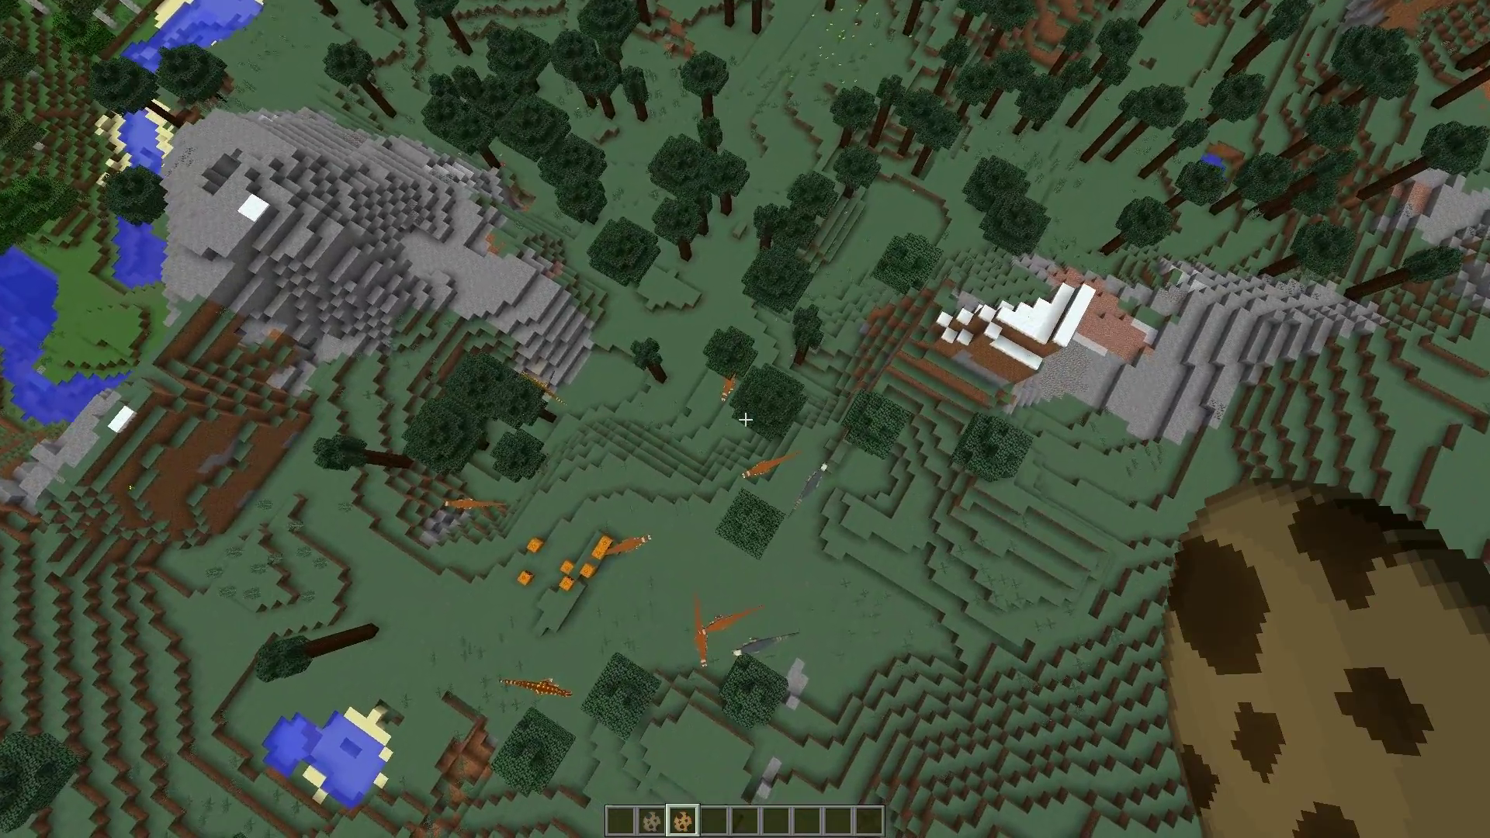
{"action": "key", "text": "shift"}
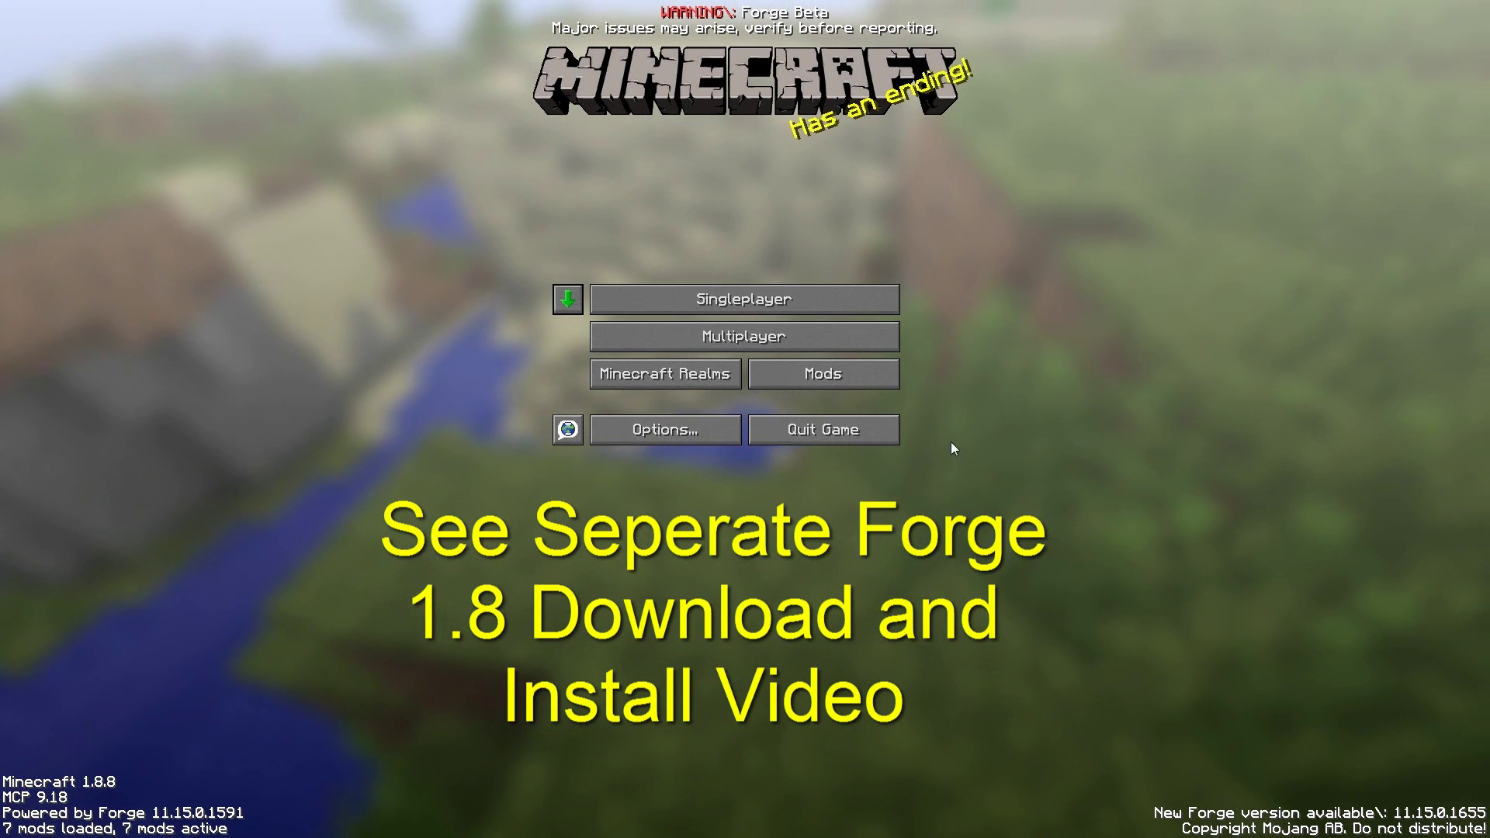
Open Mods on the title screen, select JurassiCraft, and open its Config screen.
{"action": "left_click", "coordinate": [843, 382]}
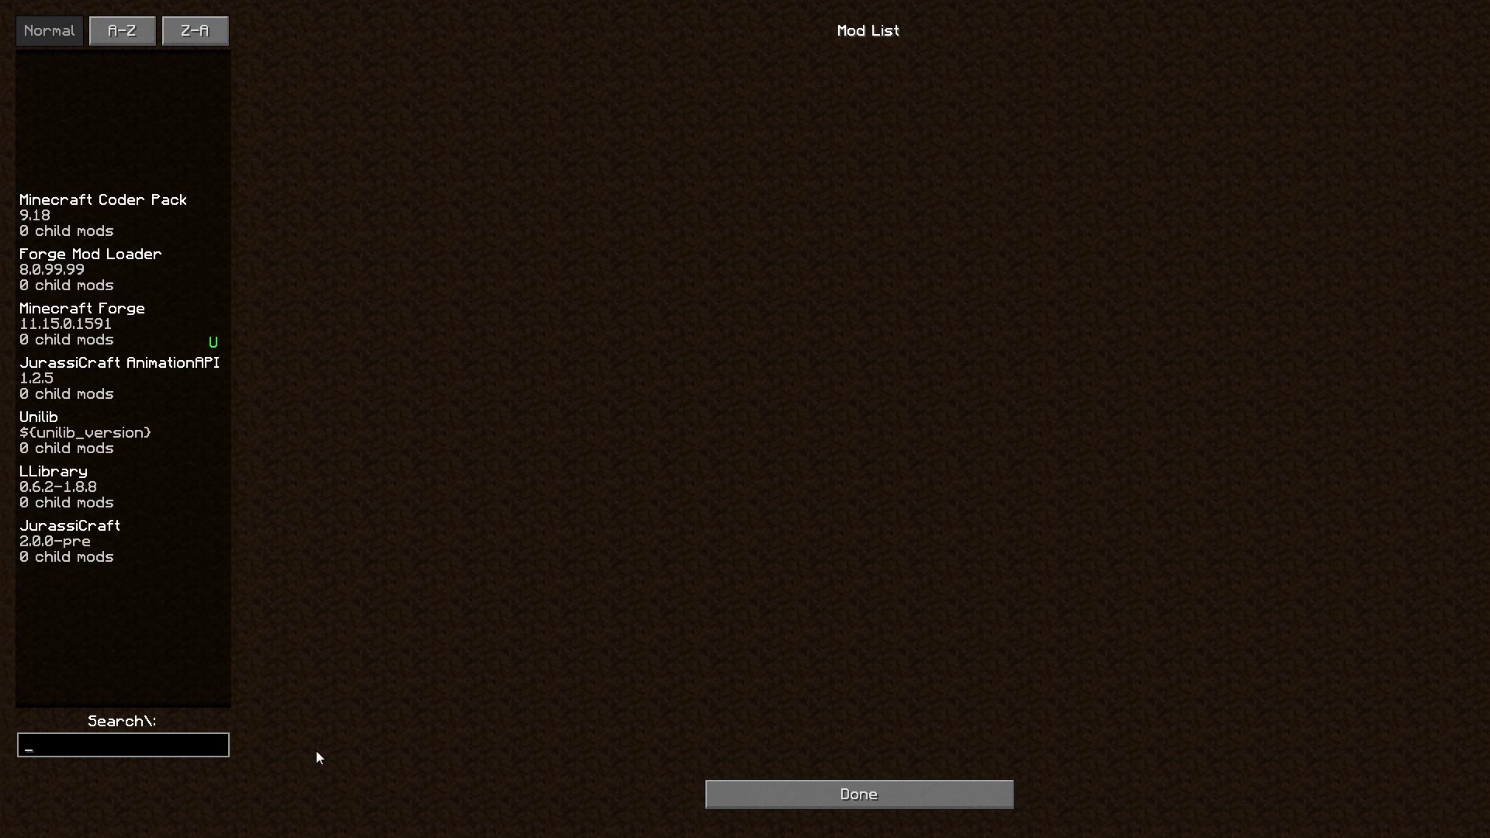
{"action": "left_click", "coordinate": [83, 553]}
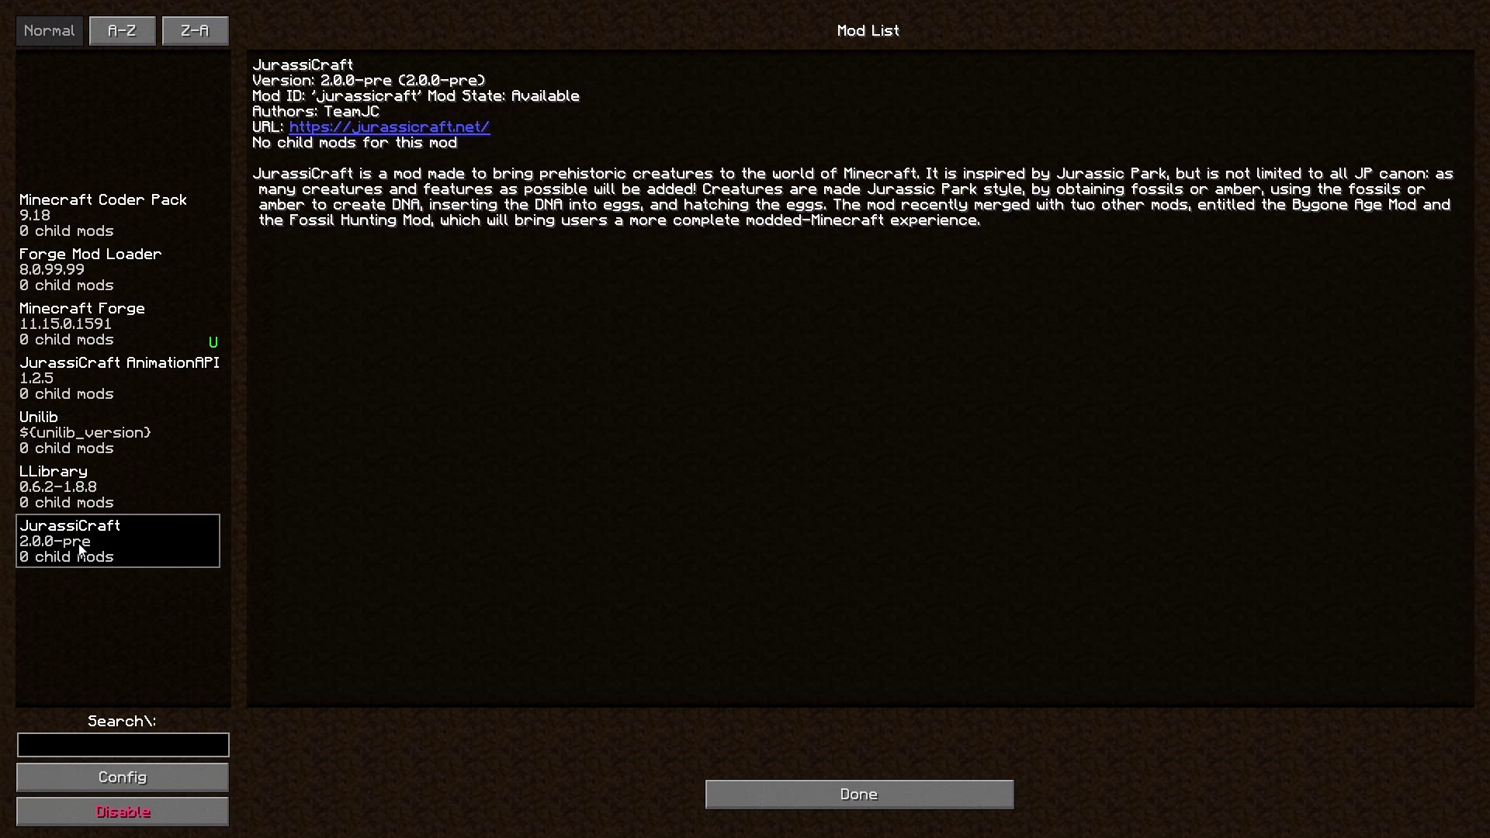
{"action": "left_click", "coordinate": [128, 789]}
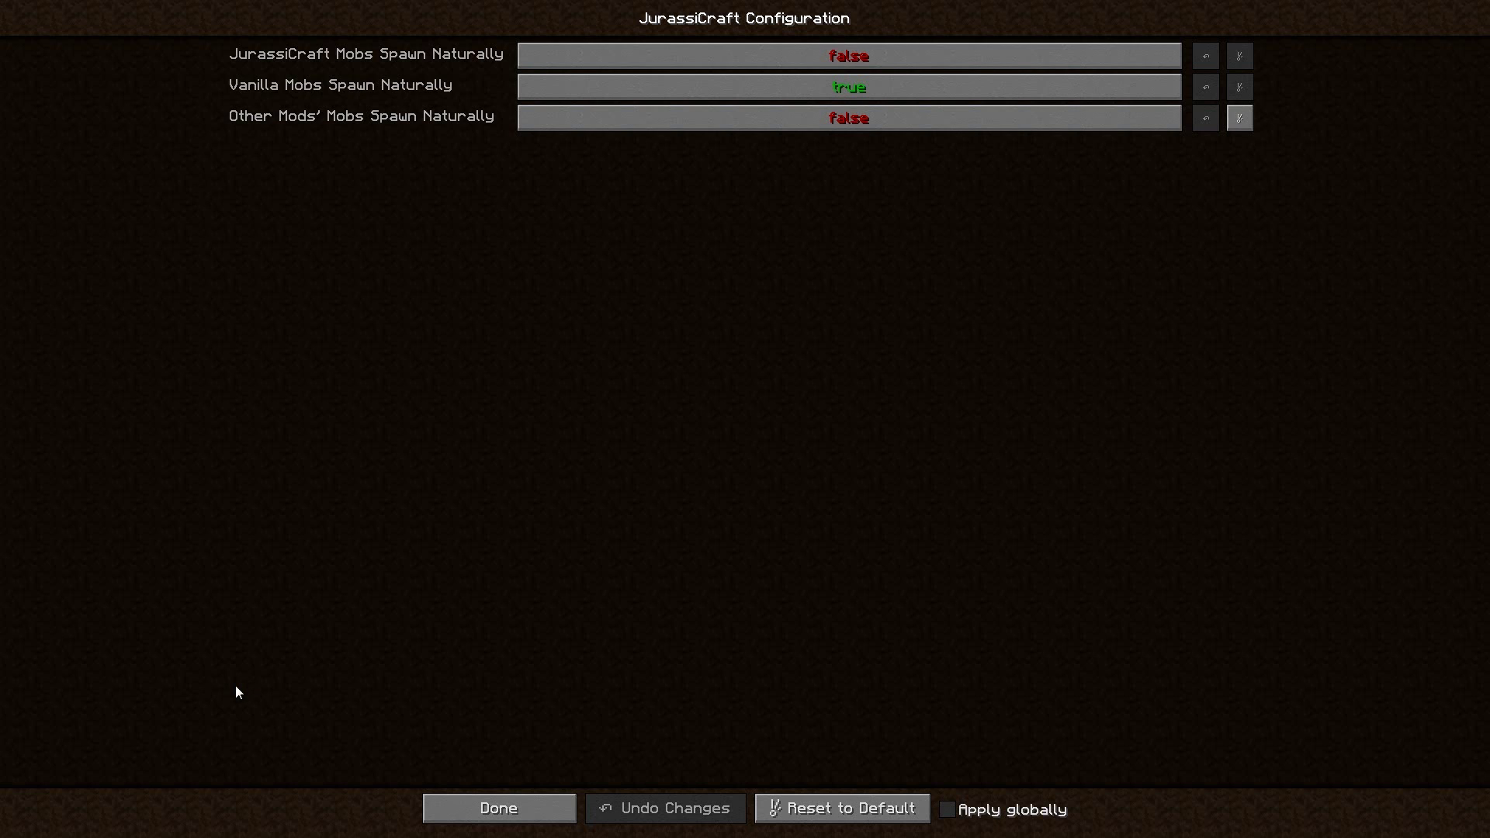
Set JurassiCraft Mobs and Other Mods' Mobs Spawn Naturally to true and save with Done.
{"action": "left_click", "coordinate": [854, 56]}
{"action": "left_click", "coordinate": [882, 120]}
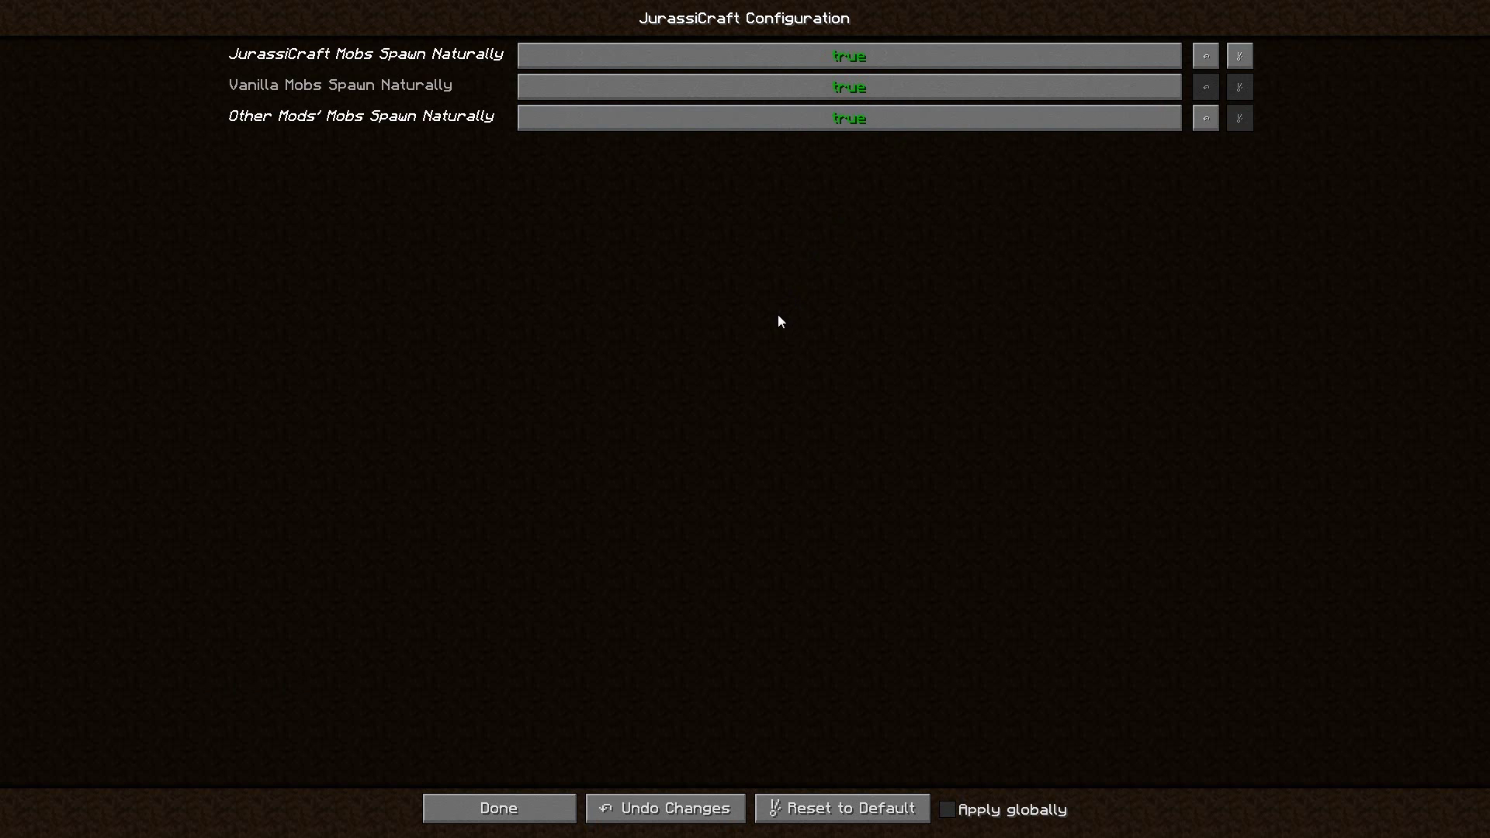
{"action": "left_click", "coordinate": [512, 810]}
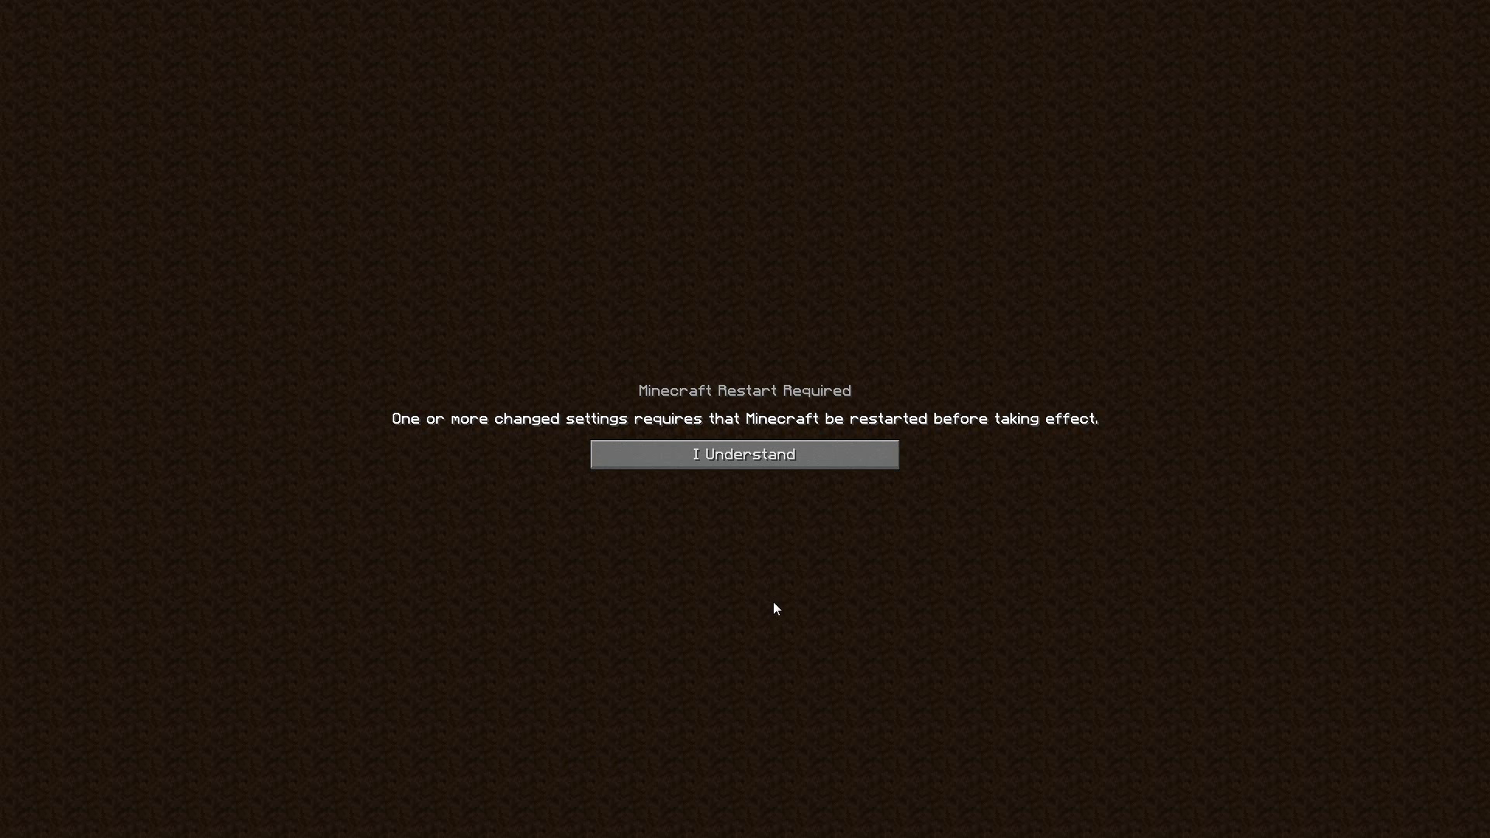
Dismiss the restart-required notice with Escape.
{"action": "key", "text": "Escape"}
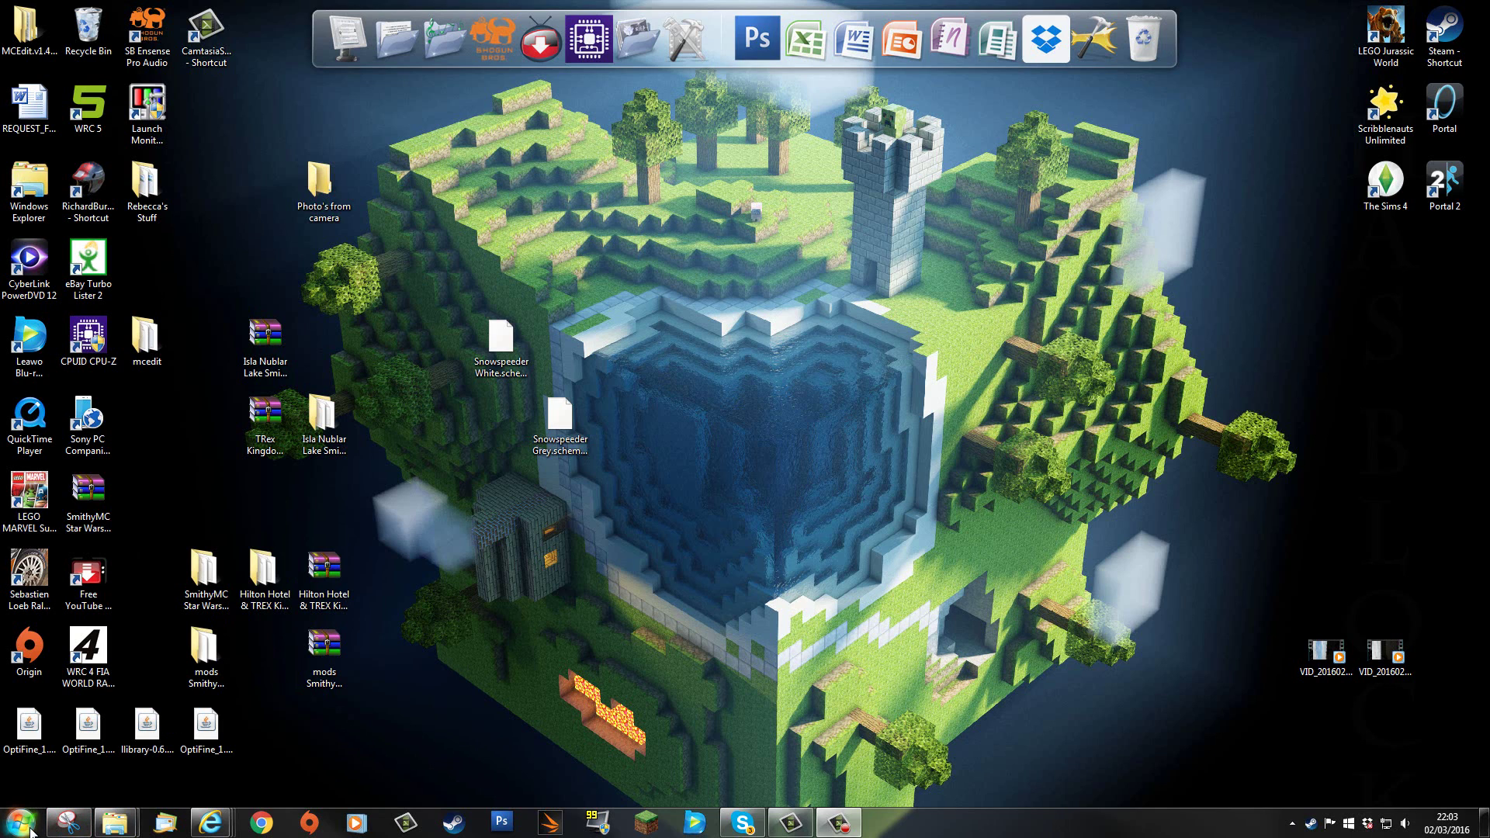
Open the Customize Start Menu settings from Taskbar and Start Menu Properties.
{"action": "left_click", "coordinate": [31, 833]}
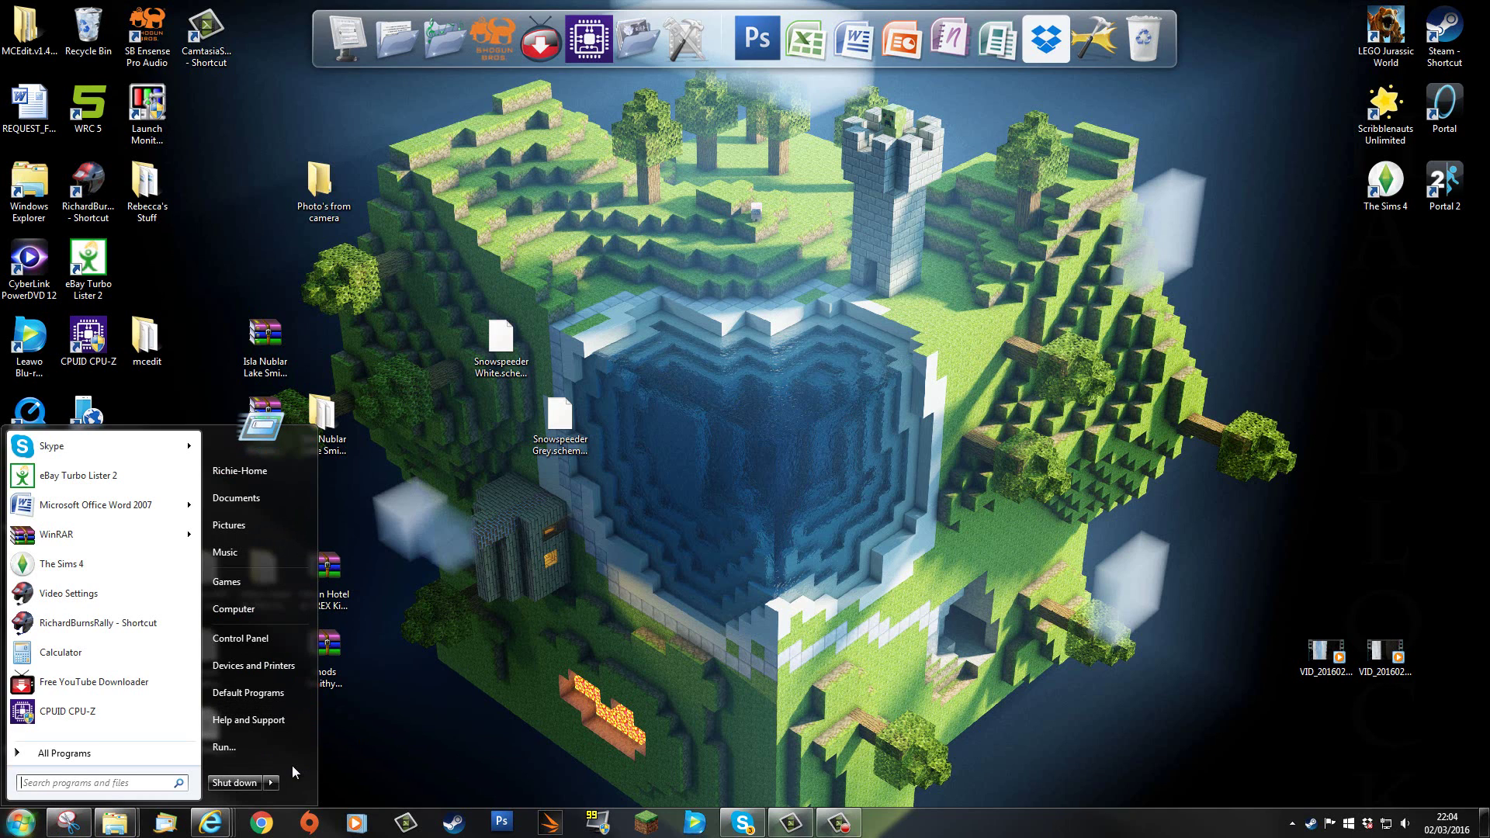
{"action": "right_click", "coordinate": [292, 764]}
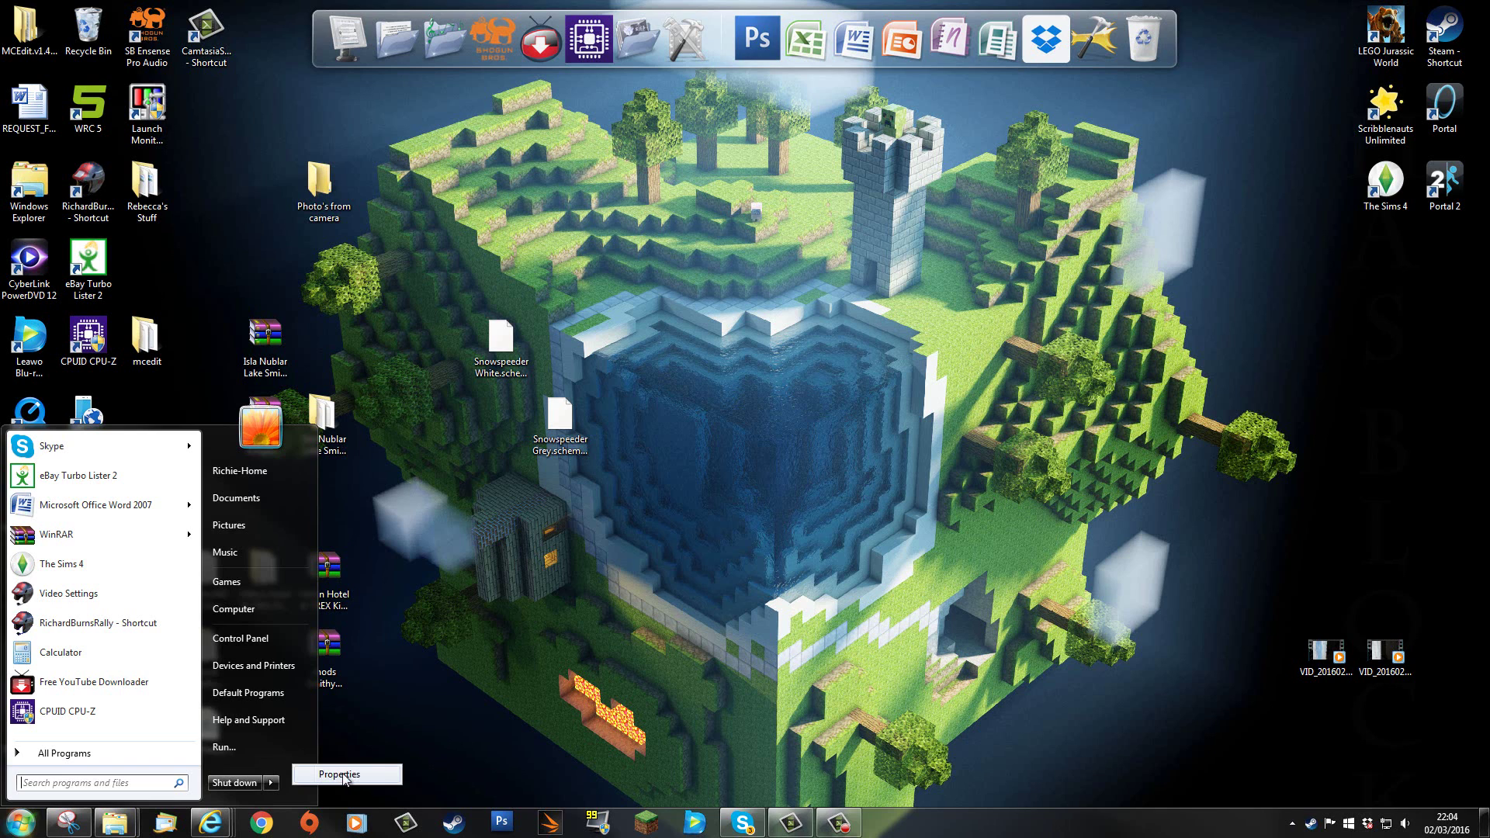
{"action": "left_click", "coordinate": [325, 779]}
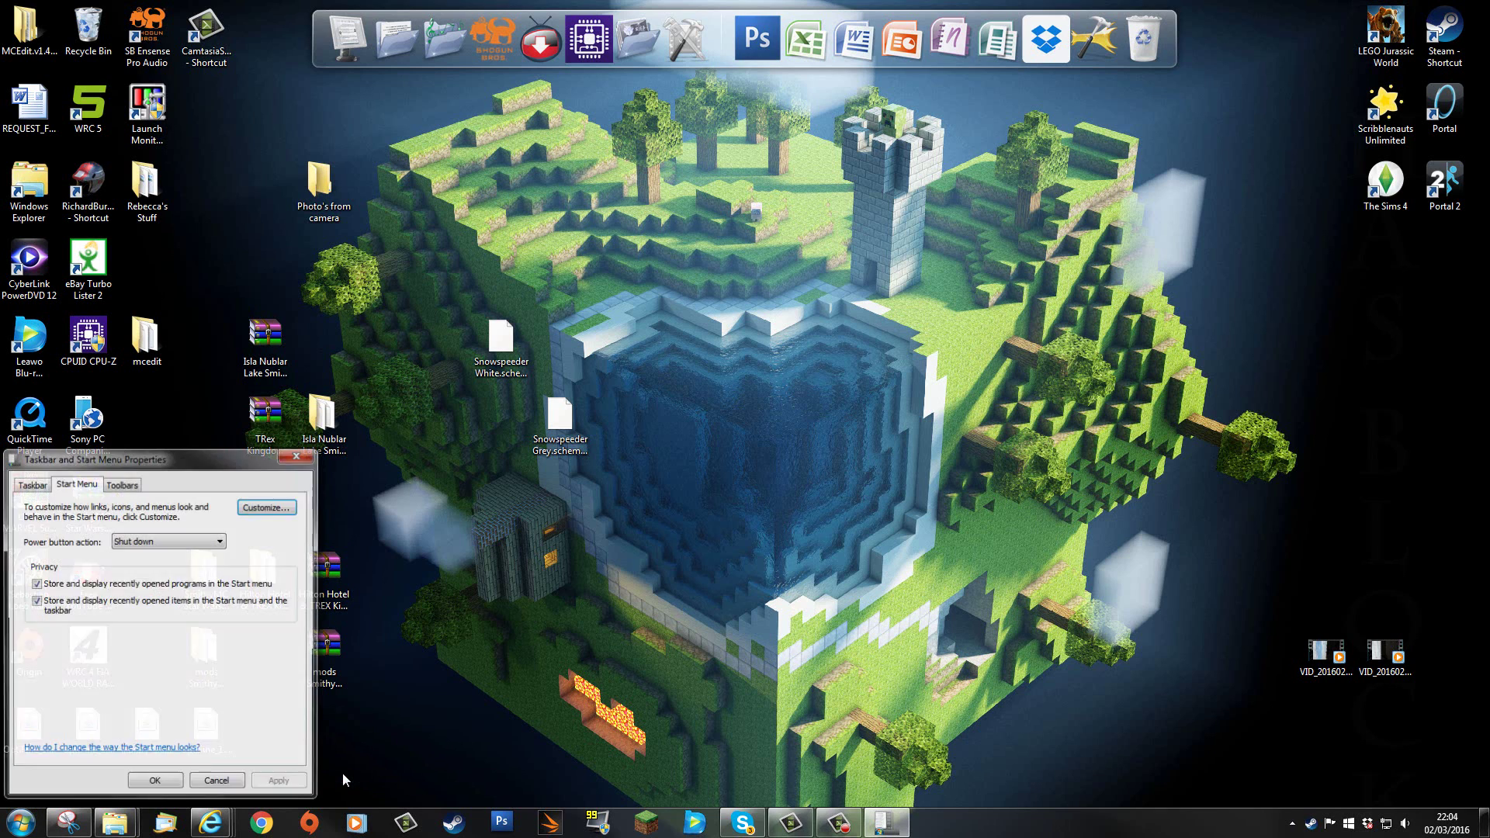
{"action": "left_click", "coordinate": [264, 509]}
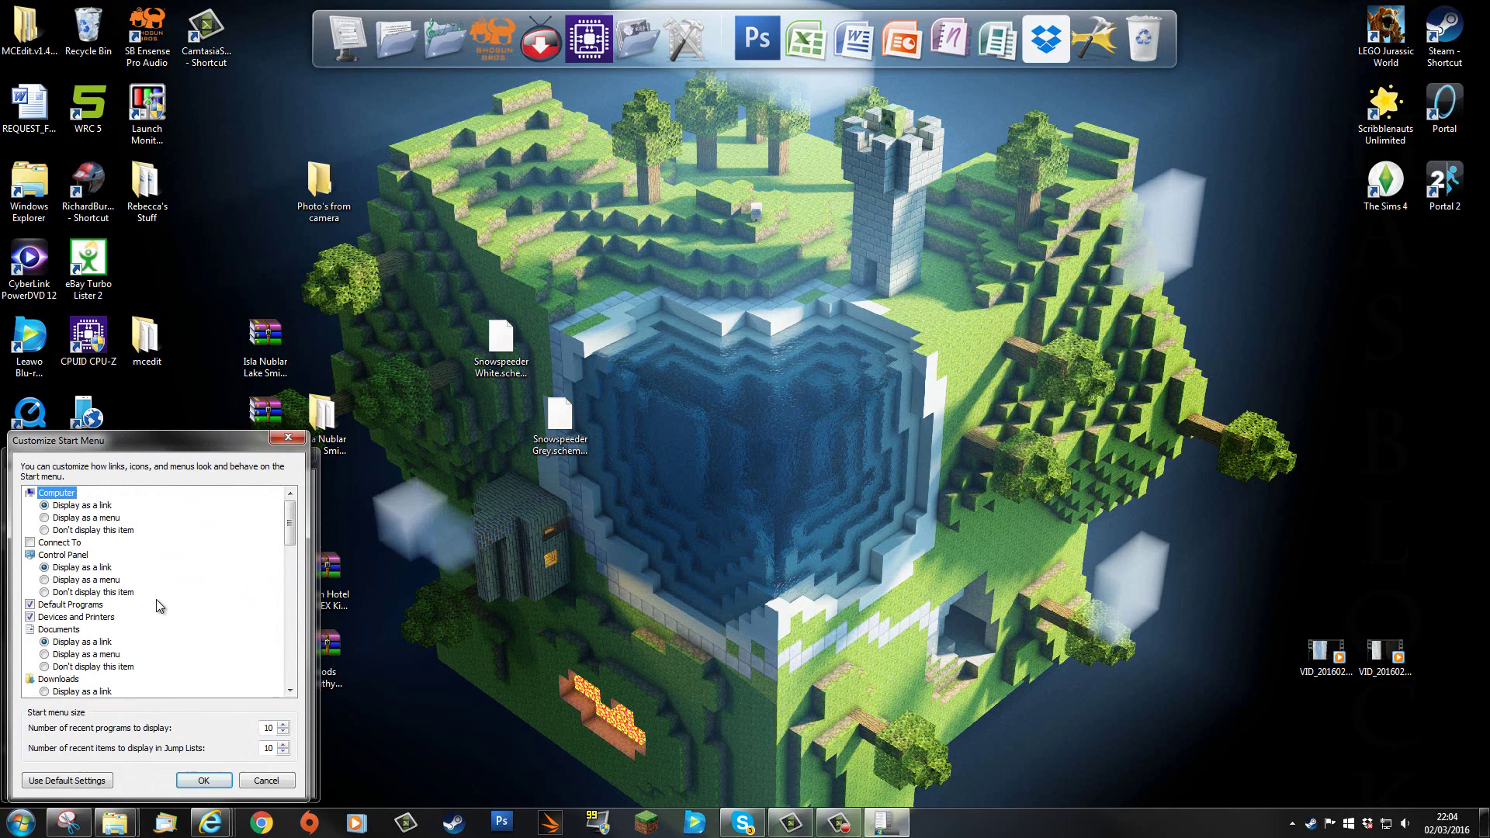
Scroll through the options, accept Customize Start Menu with OK and cancel the Properties window.
{"action": "scroll", "coordinate": [156, 599], "scroll_direction": "down", "scroll_amount": 2}
{"action": "scroll", "coordinate": [156, 599], "scroll_direction": "down", "scroll_amount": 4}
{"action": "scroll", "coordinate": [87, 607], "scroll_direction": "down", "scroll_amount": 5}
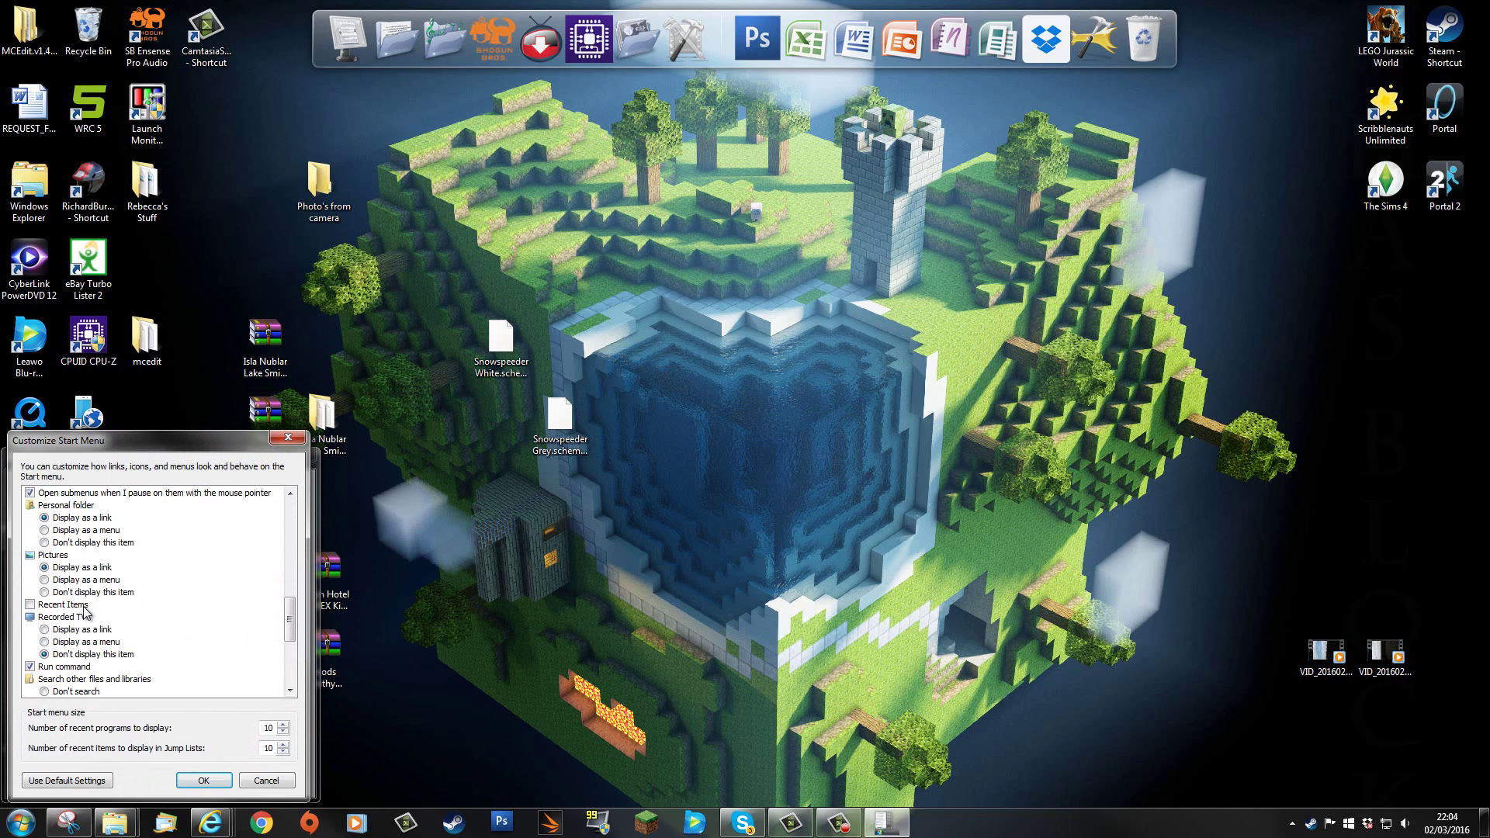
{"action": "scroll", "coordinate": [89, 615], "scroll_direction": "down", "scroll_amount": 2}
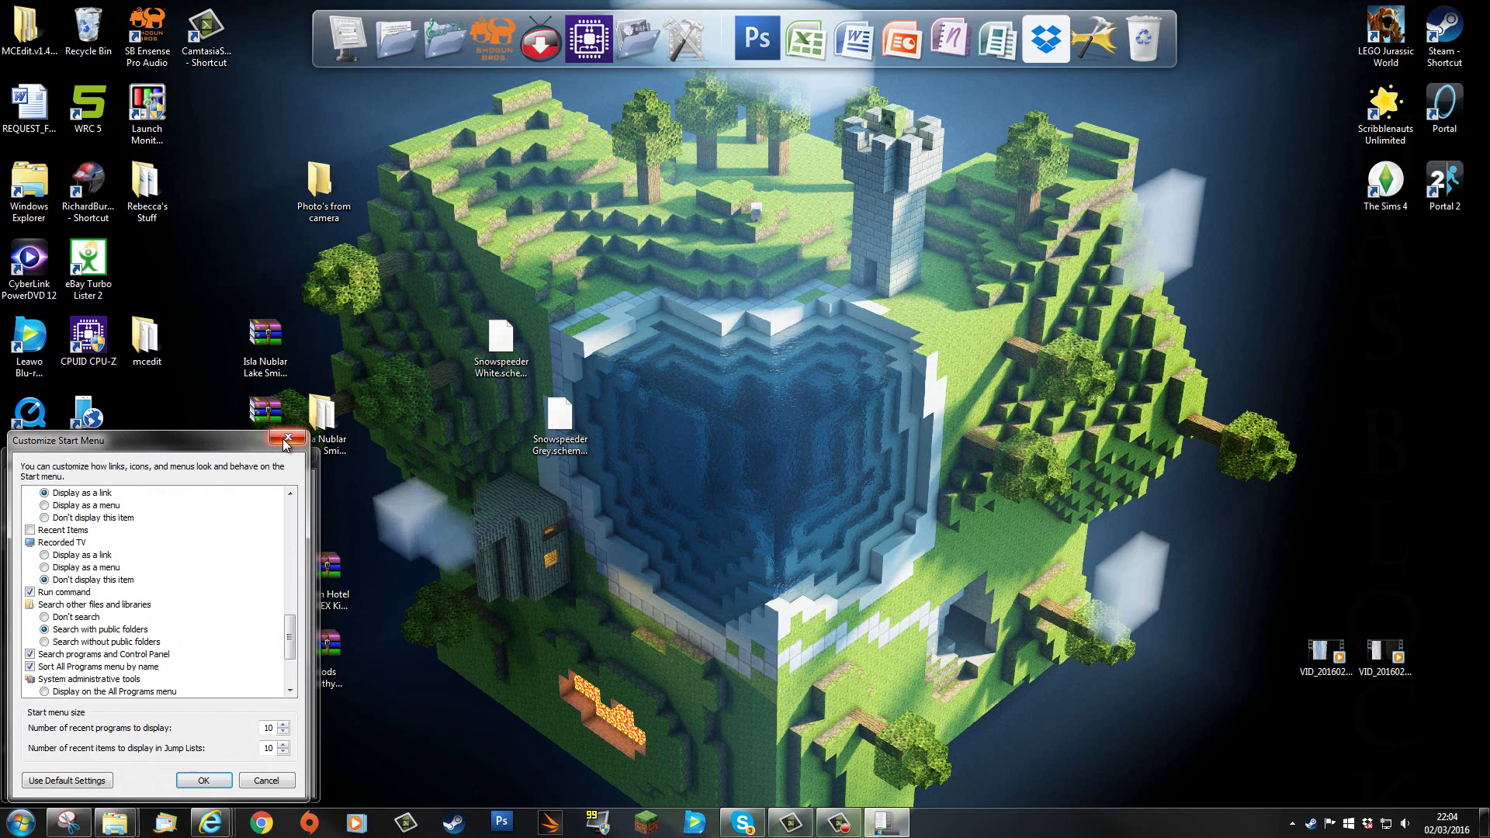
{"action": "left_click", "coordinate": [200, 784]}
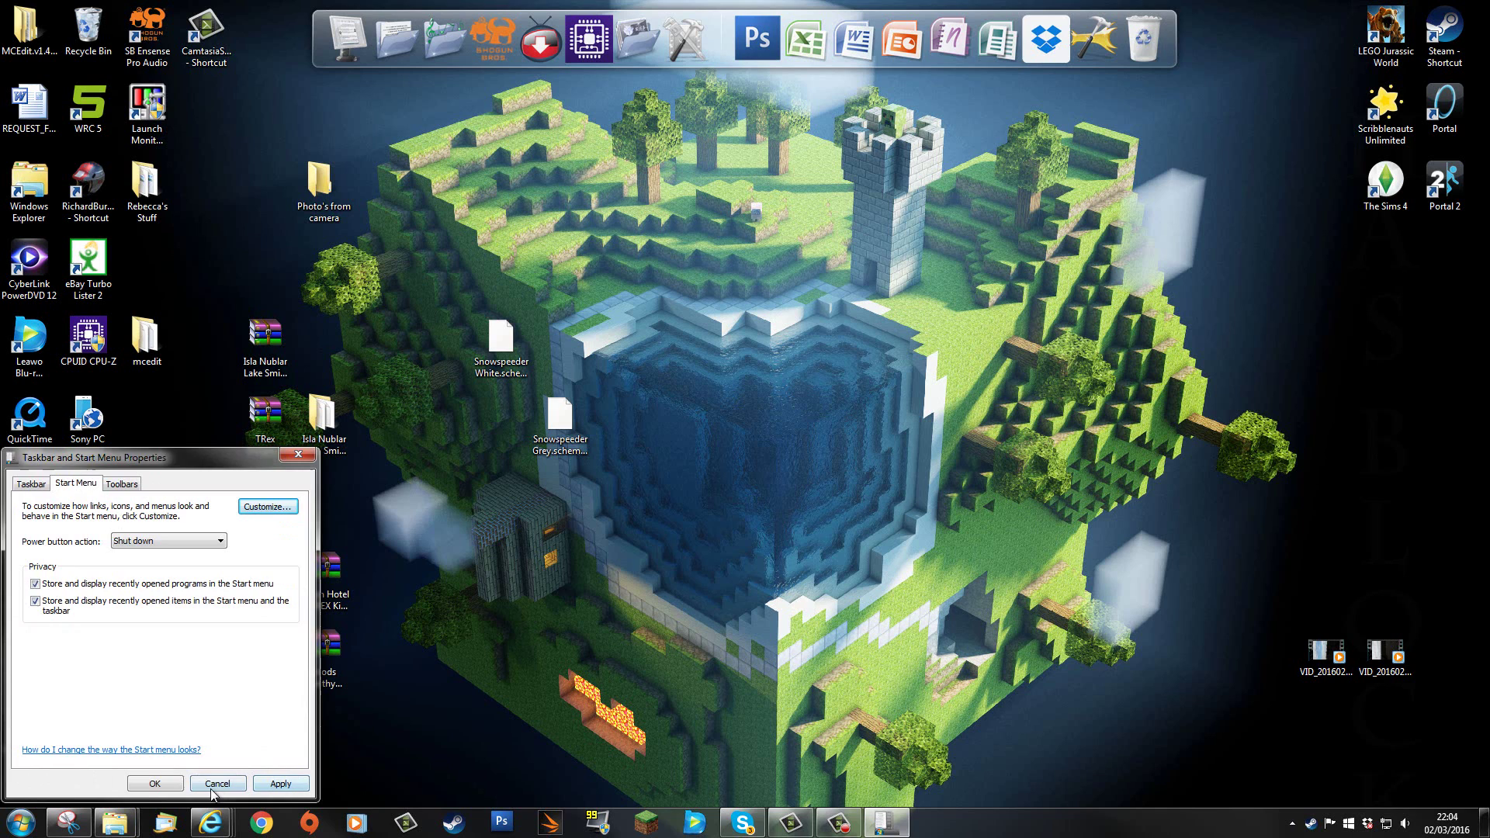
{"action": "left_click", "coordinate": [212, 784]}
Run %appdata% from the Start menu and maximise the Roaming folder window.
{"action": "left_click", "coordinate": [21, 822]}
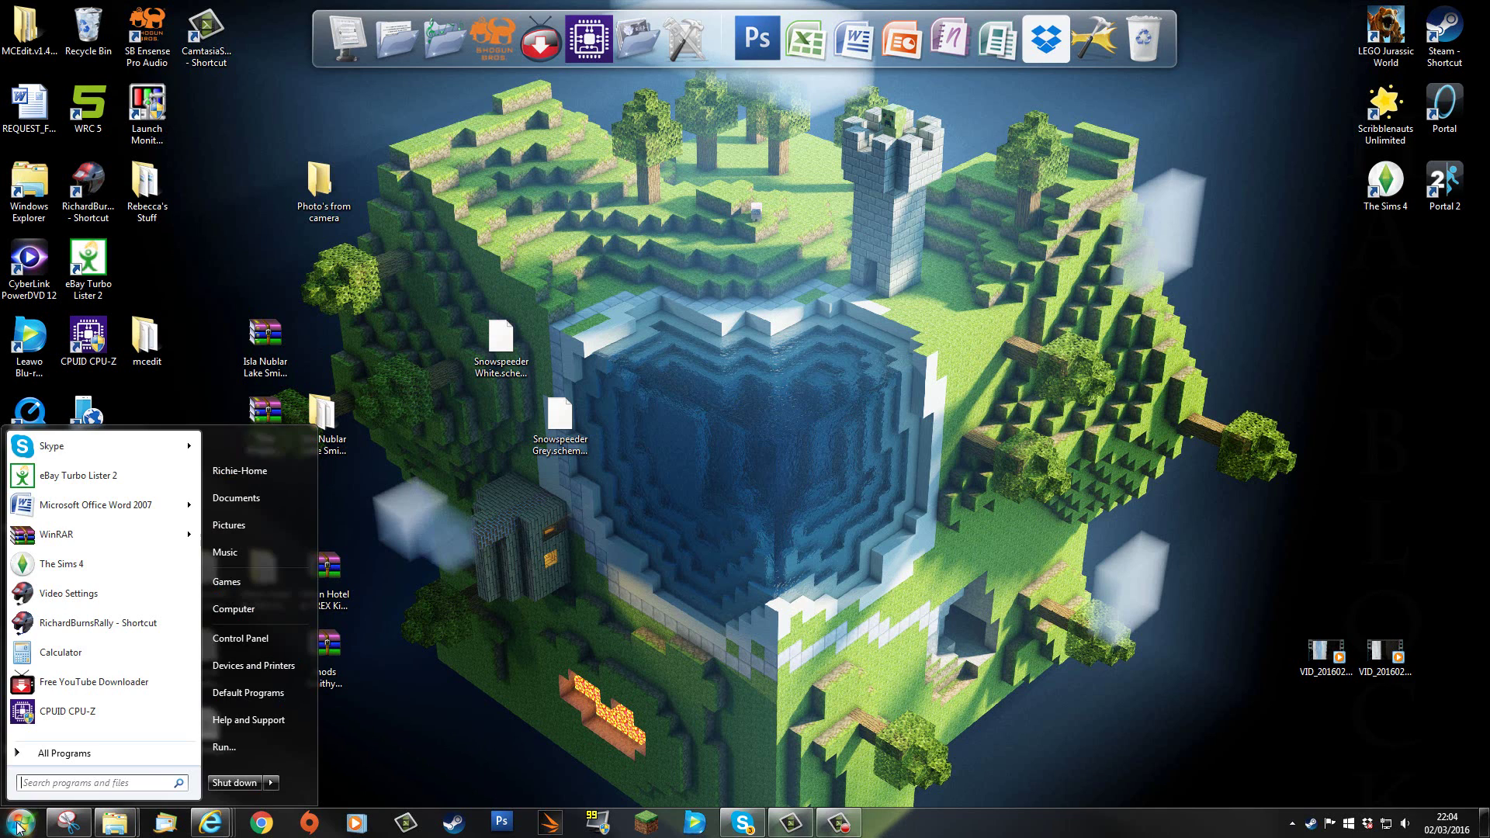
{"action": "left_click", "coordinate": [225, 747]}
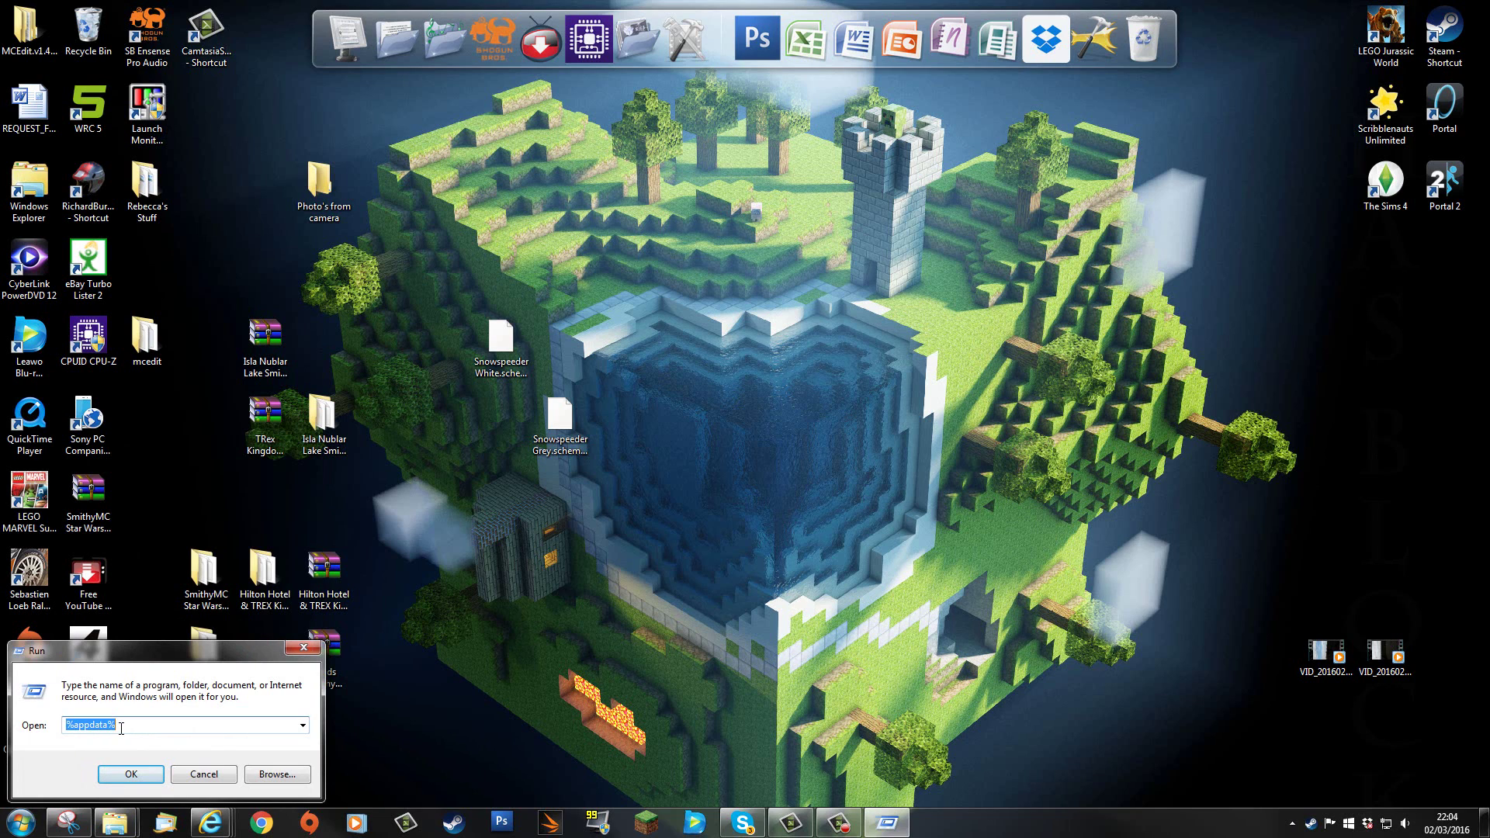
{"action": "left_click", "coordinate": [130, 774]}
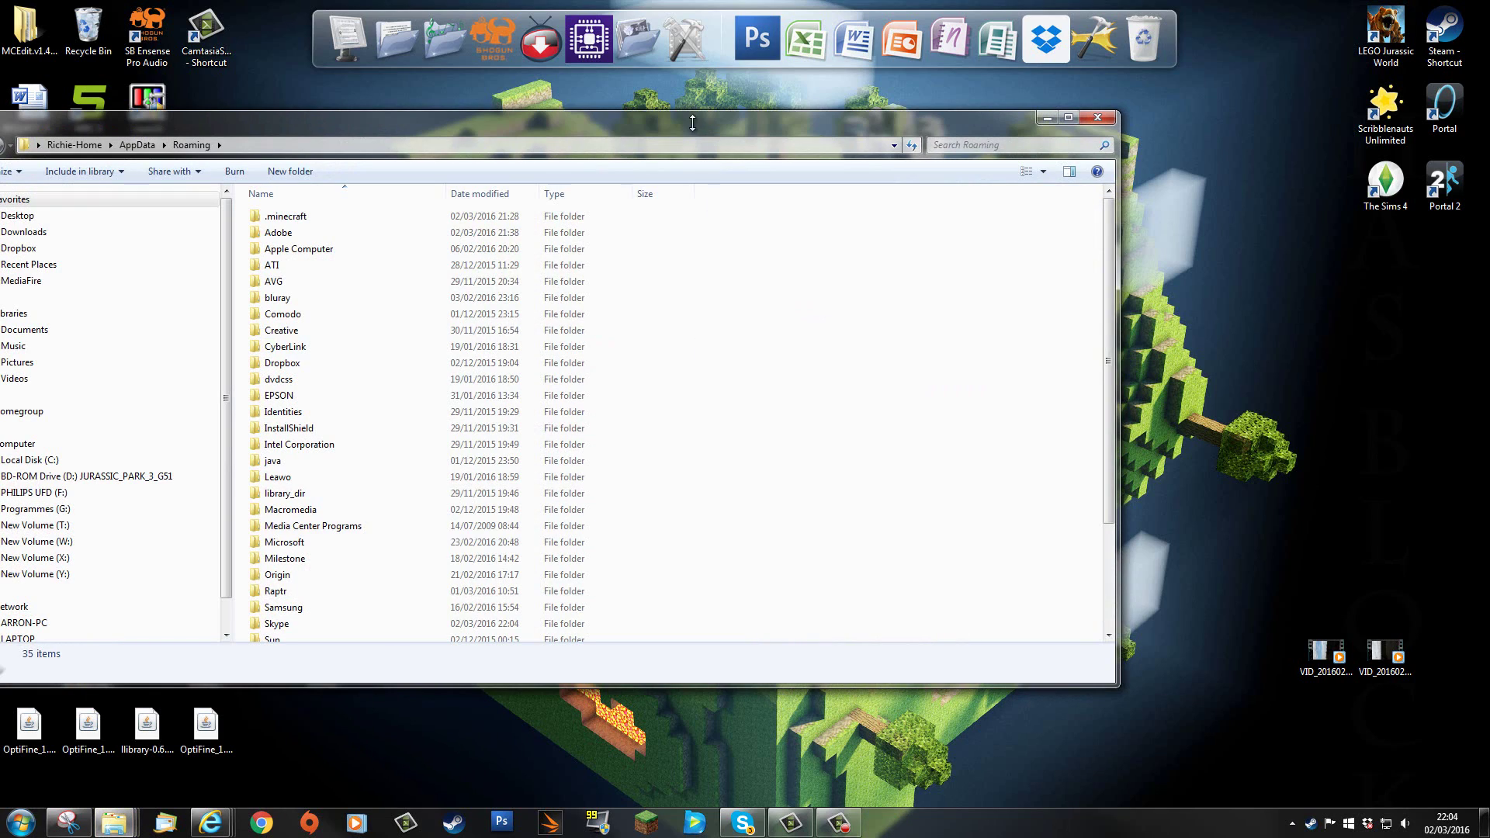
{"action": "left_click_drag", "start_coordinate": [693, 123], "coordinate": [830, 6]}
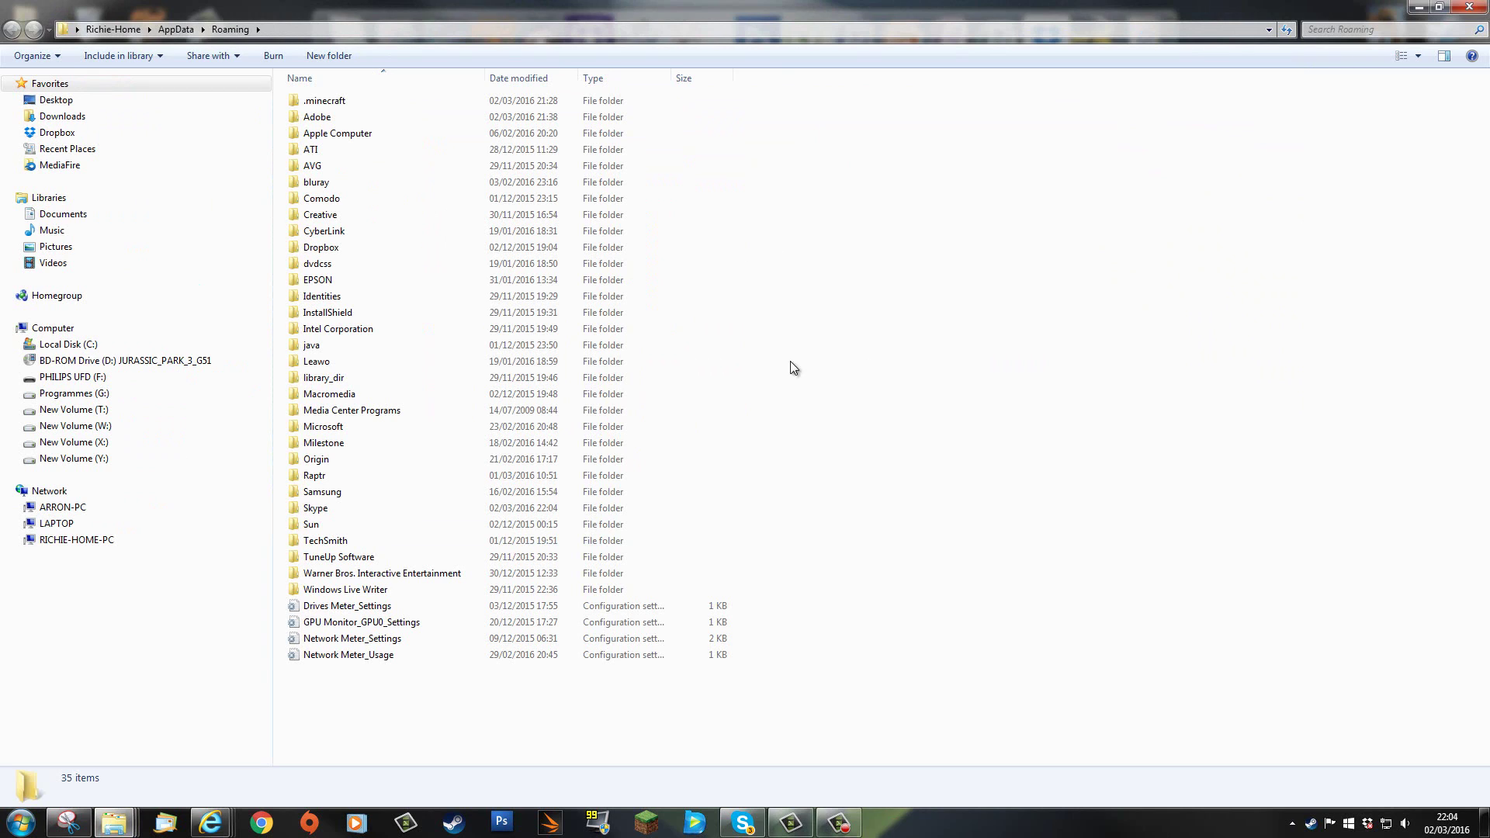
Open the .minecraft folder in AppData Roaming.
{"action": "double_click", "coordinate": [340, 104]}
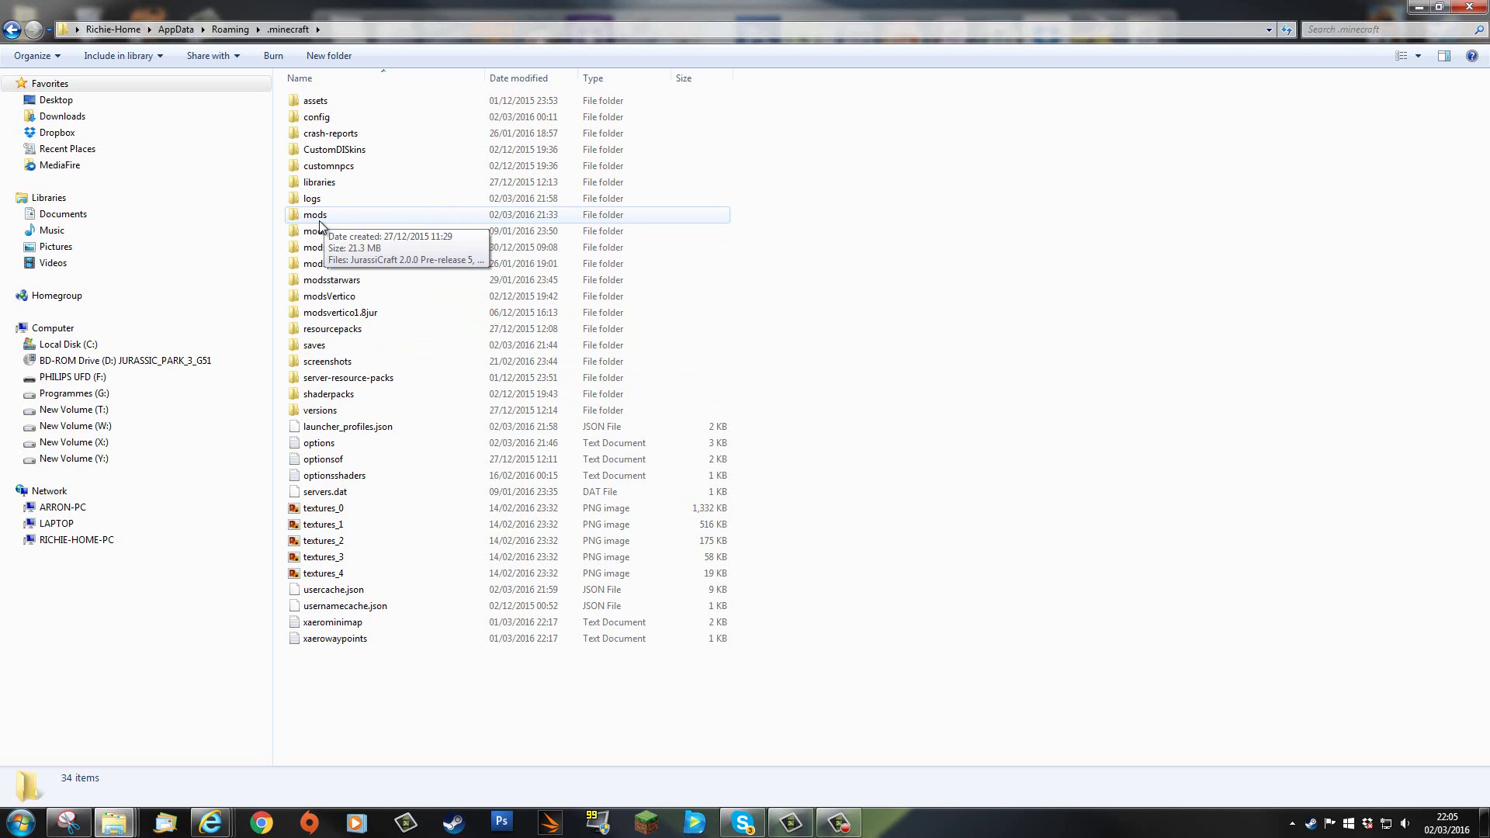
Open the mods folder inside .minecraft.
{"action": "double_click", "coordinate": [348, 216]}
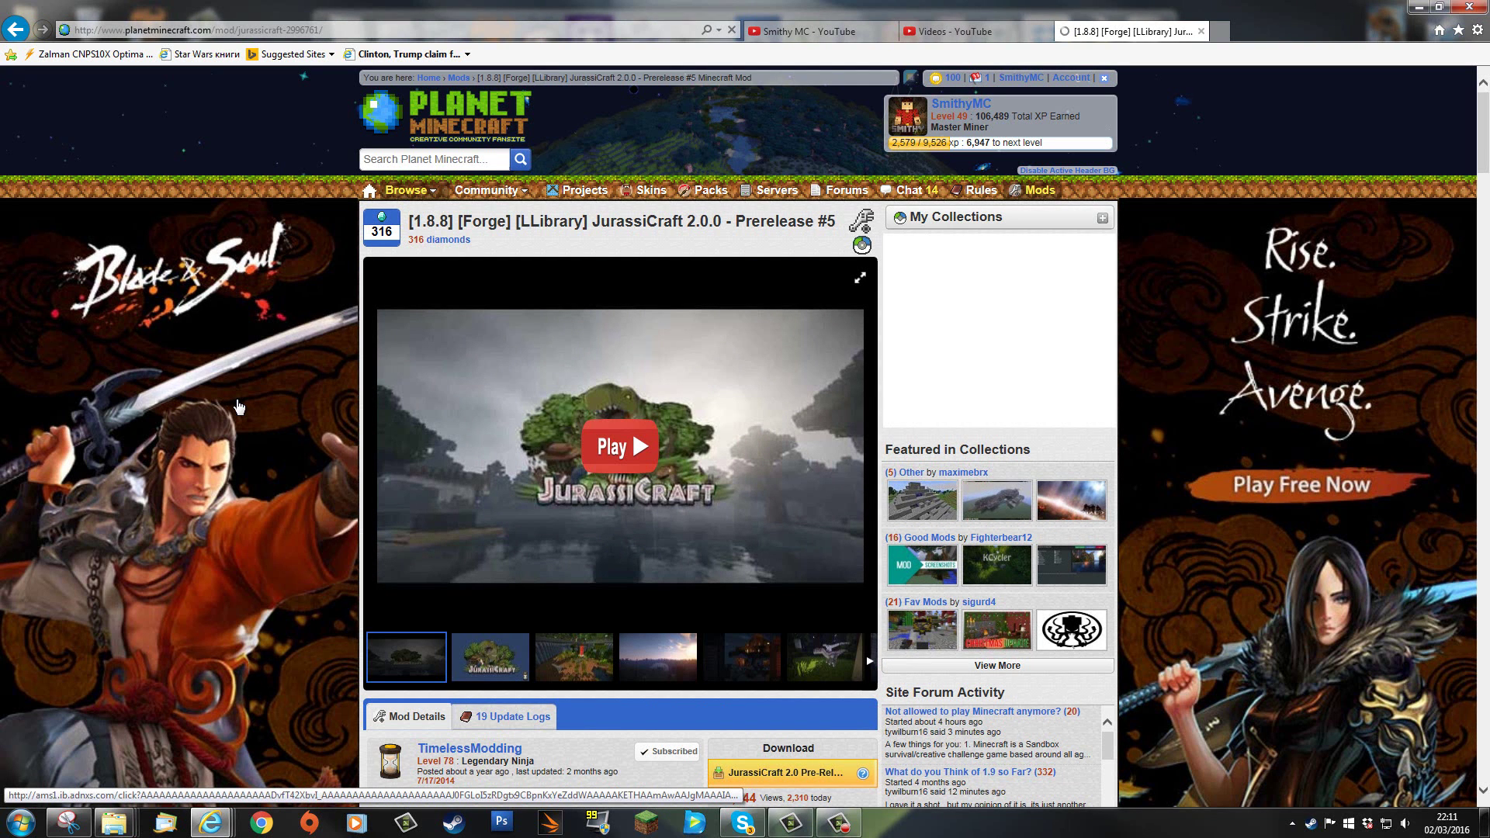
{"action": "scroll", "coordinate": [624, 626], "scroll_direction": "down", "scroll_amount": 15}
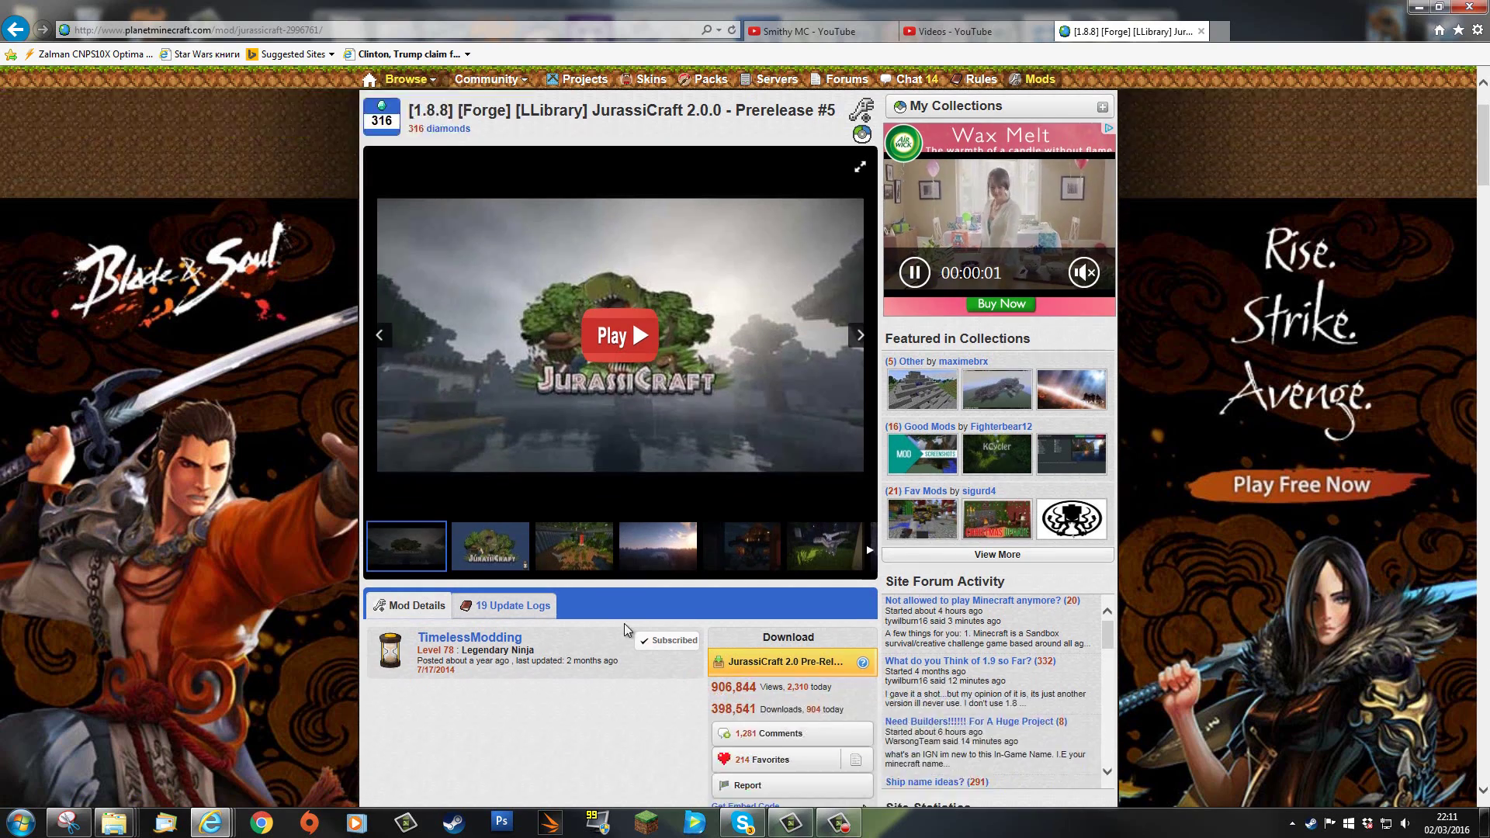
{"action": "scroll", "coordinate": [627, 630], "scroll_direction": "down", "scroll_amount": 5}
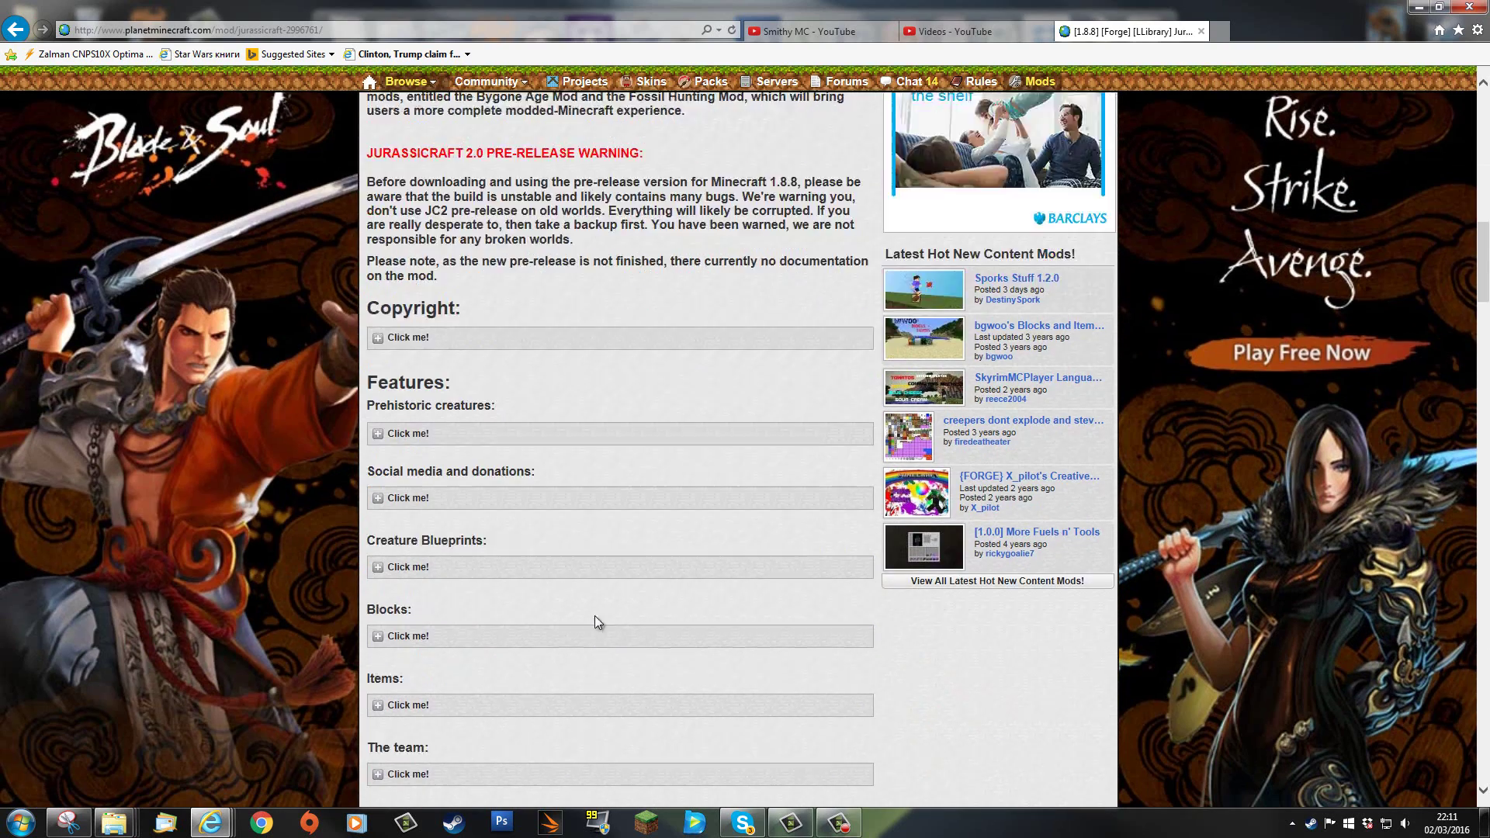
{"action": "left_click", "coordinate": [419, 566]}
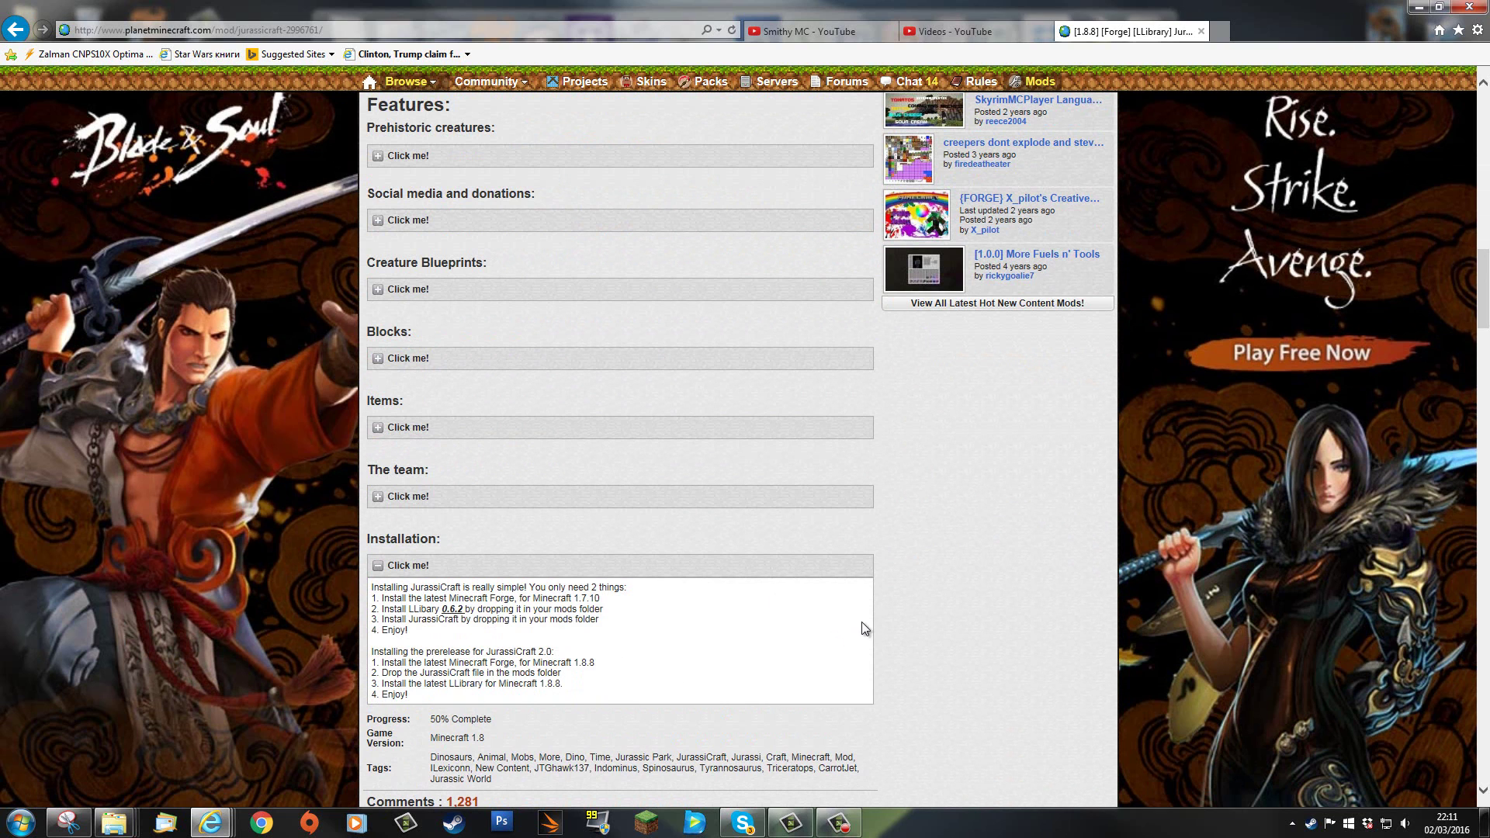
{"action": "scroll", "coordinate": [865, 627], "scroll_direction": "up", "scroll_amount": 15}
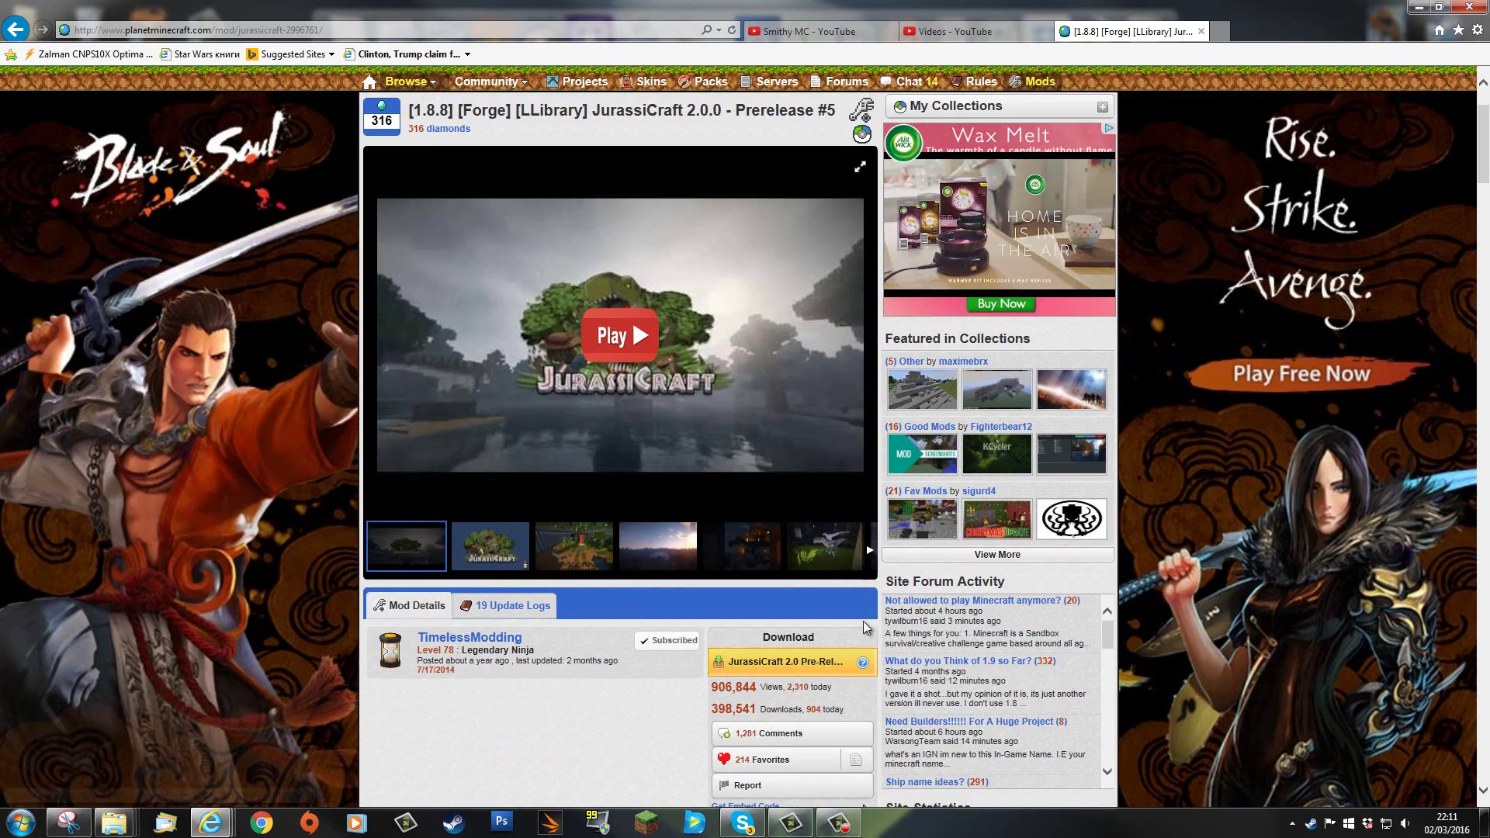
{"action": "scroll", "coordinate": [866, 627], "scroll_direction": "down", "scroll_amount": 3}
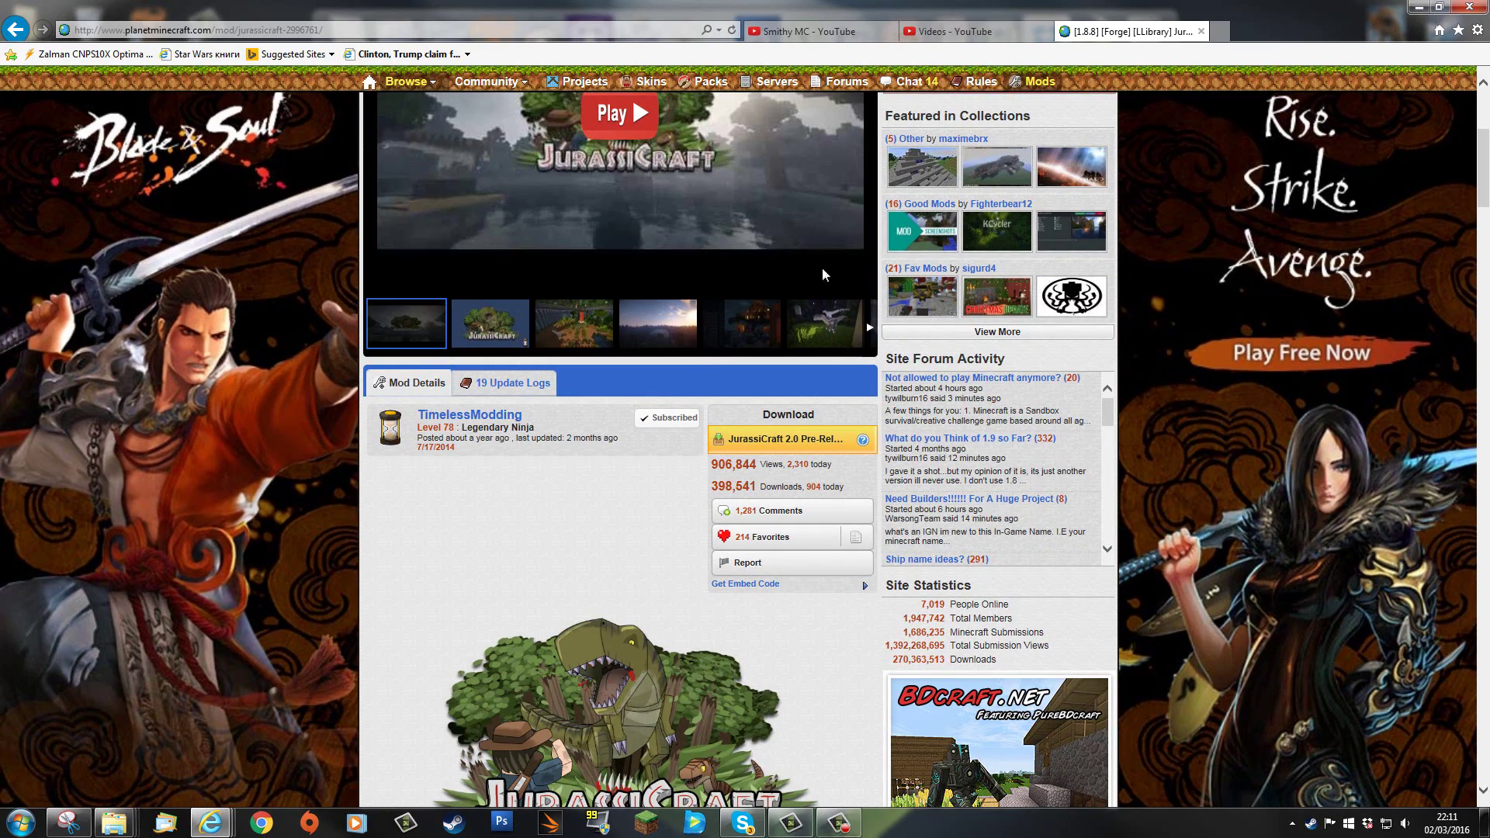
{"action": "scroll", "coordinate": [614, 485], "scroll_direction": "down", "scroll_amount": 20}
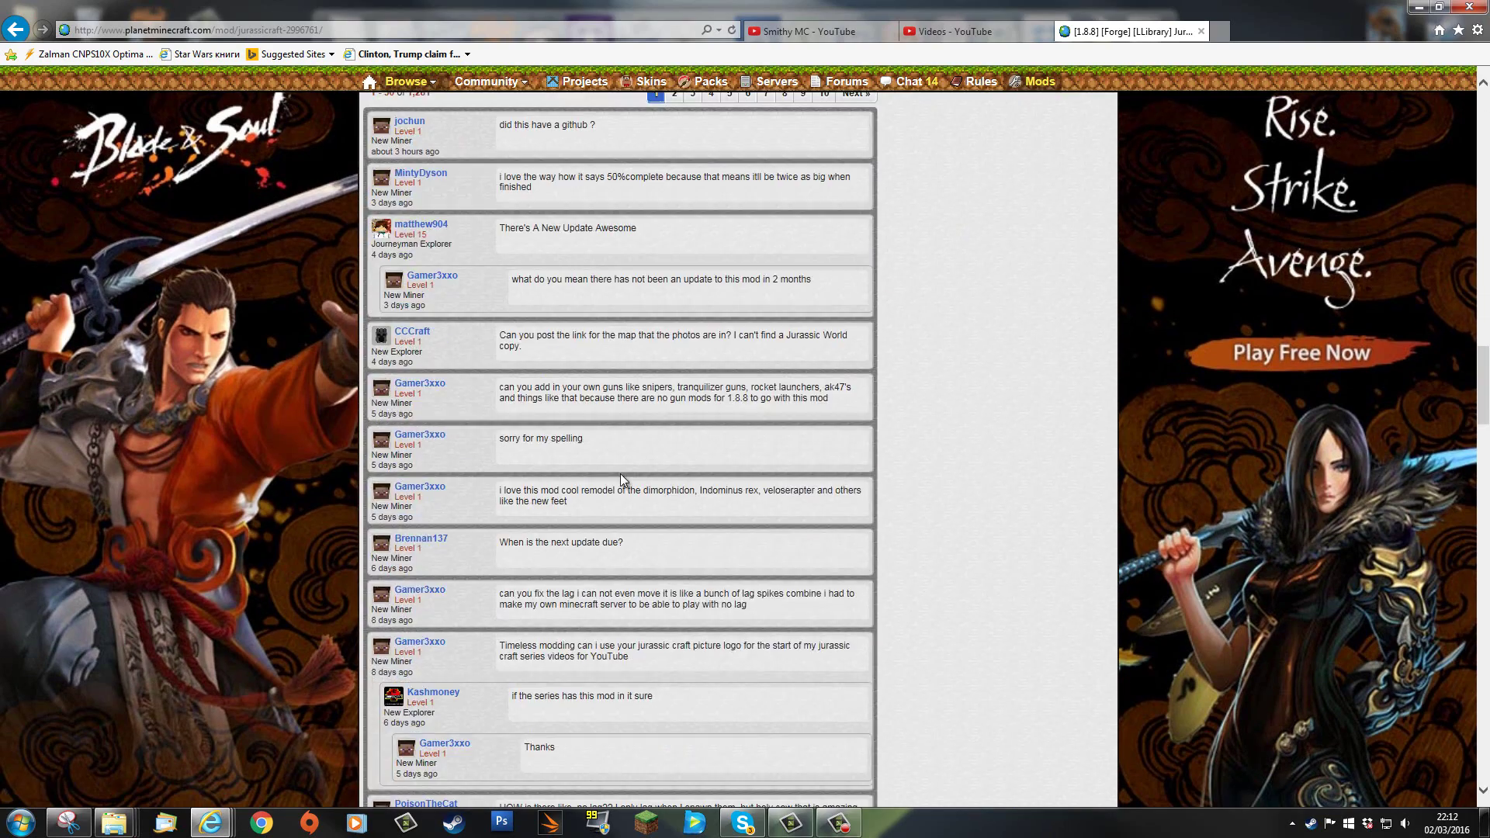
{"action": "scroll", "coordinate": [621, 473], "scroll_direction": "up", "scroll_amount": 20}
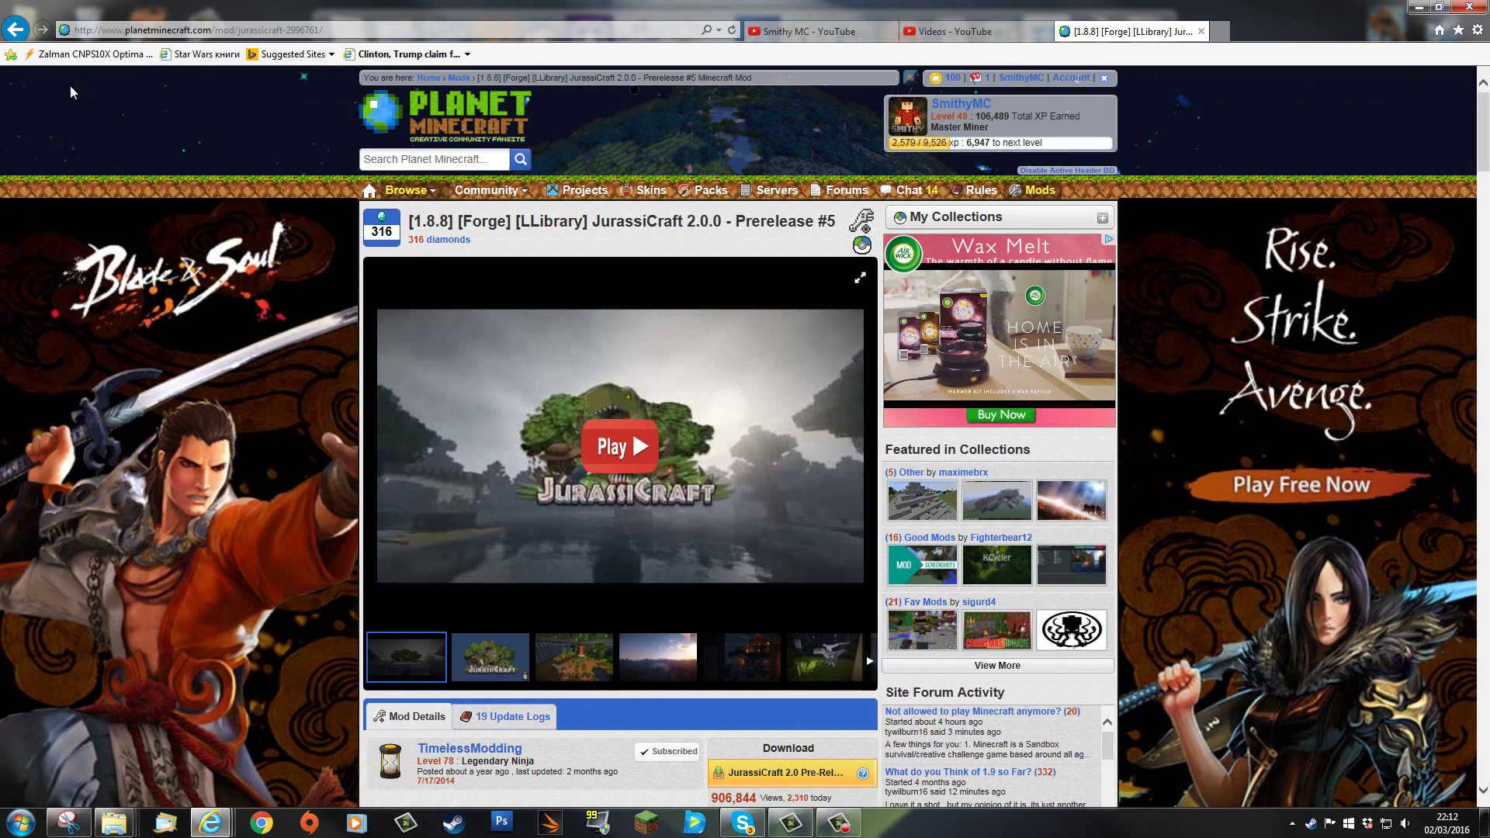
{"action": "left_click", "coordinate": [14, 30]}
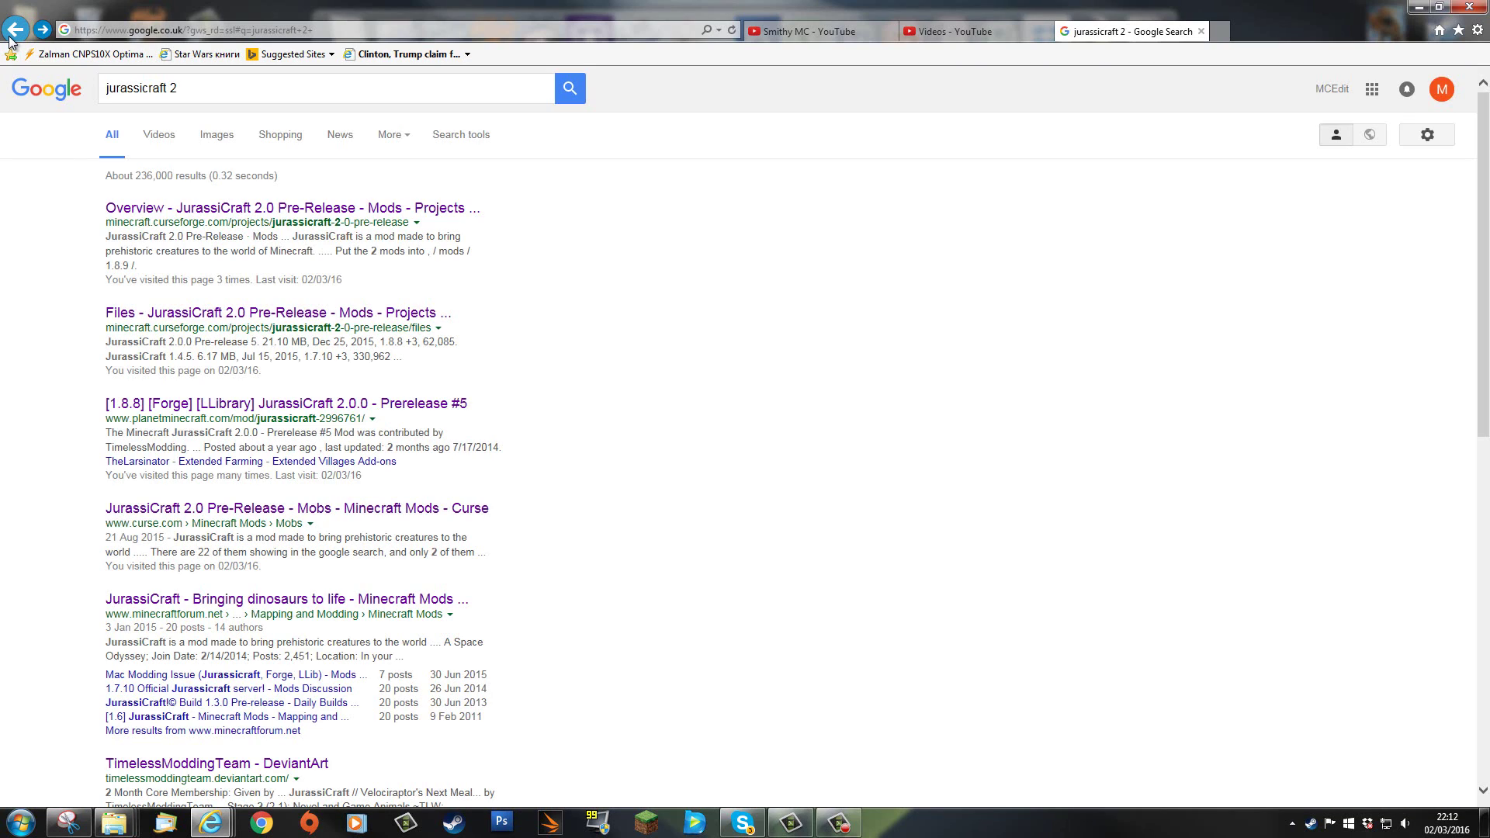
Open the 'Overview - JurassiCraft 2.0 Pre-Release' result and scroll through the CurseForge page.
{"action": "left_click", "coordinate": [235, 210]}
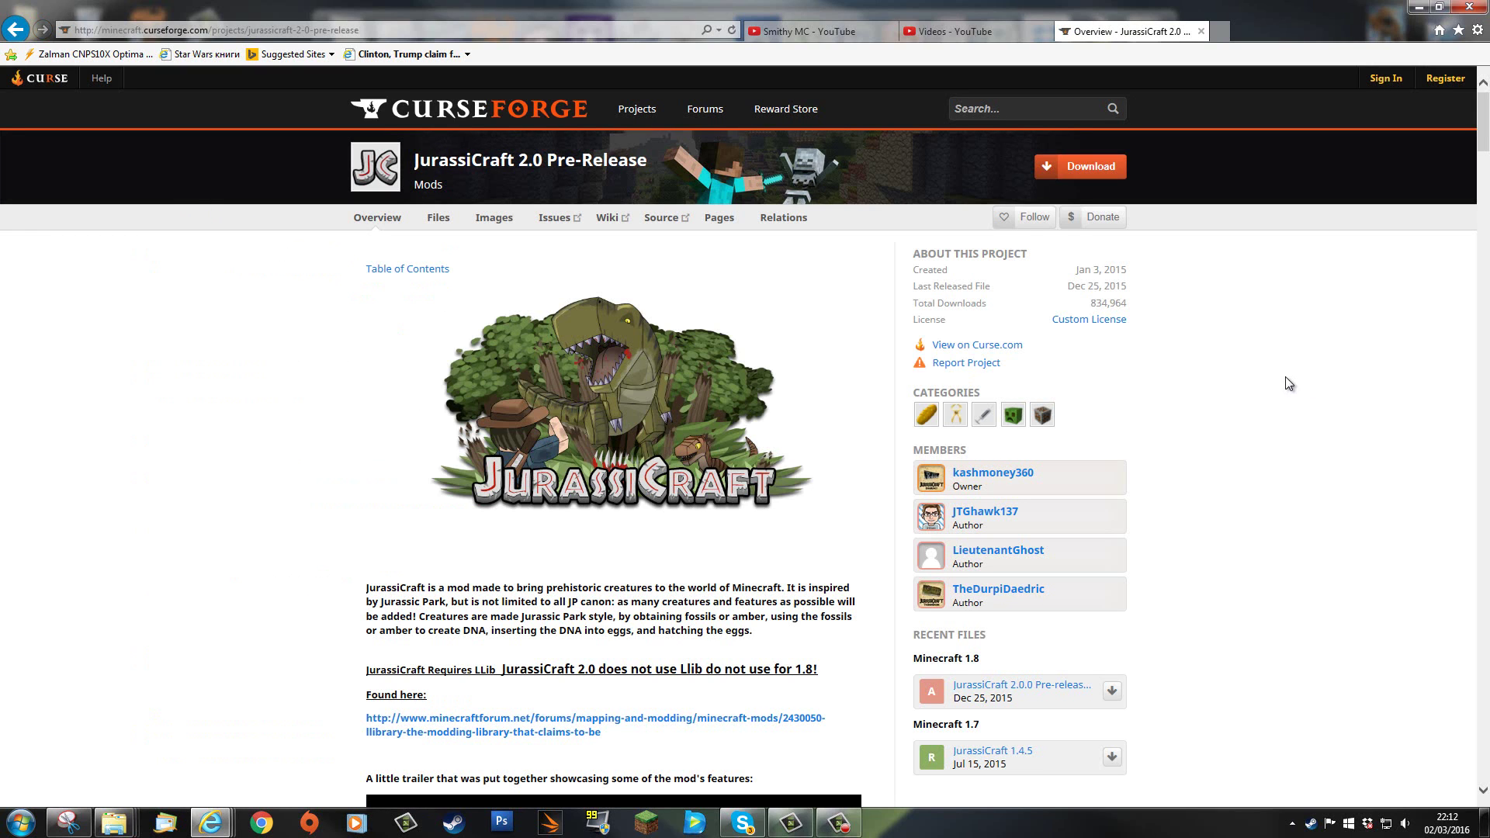
{"action": "scroll", "coordinate": [1286, 377], "scroll_direction": "down", "scroll_amount": 3}
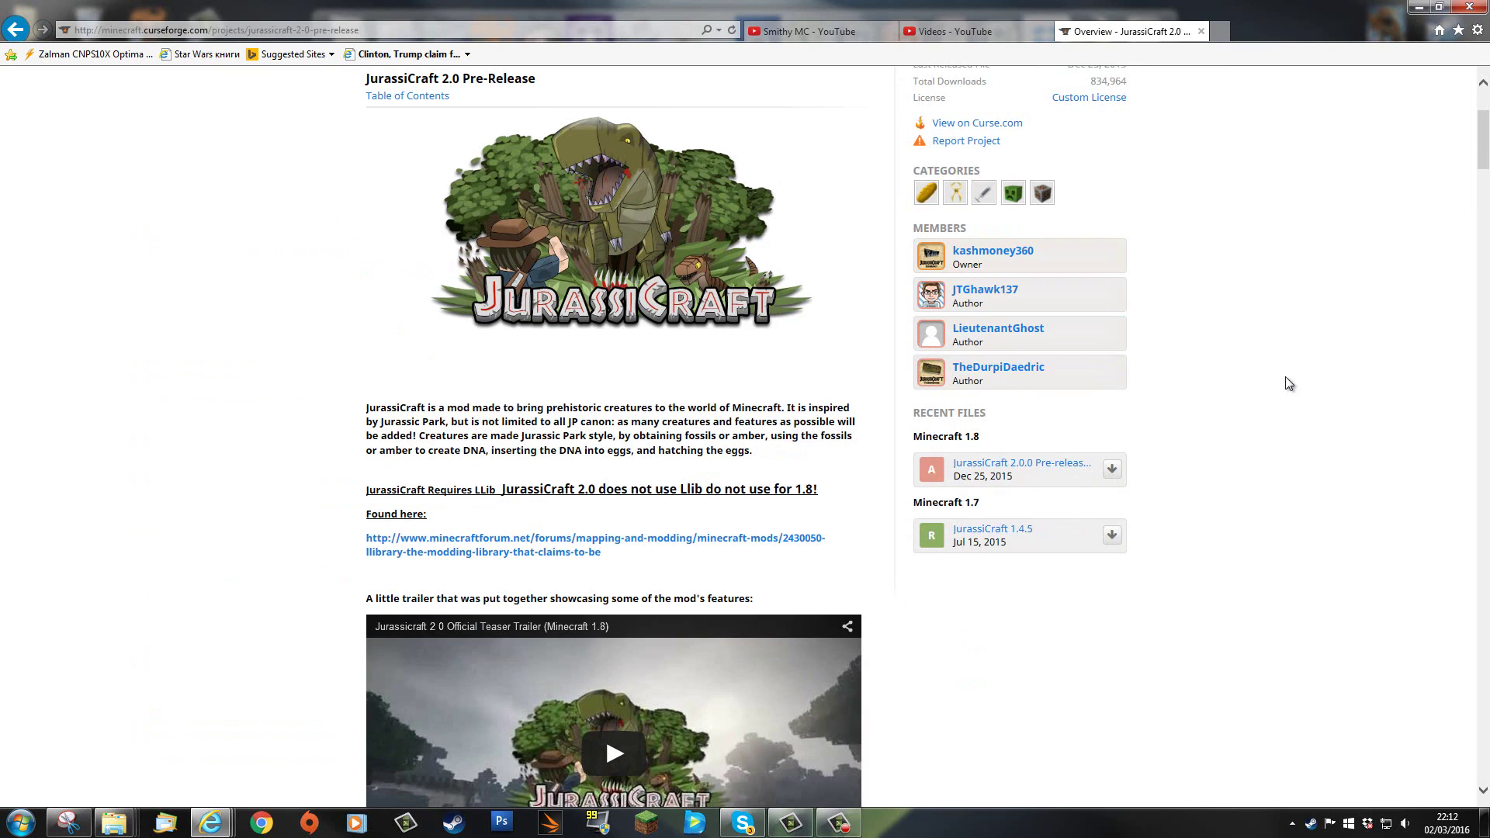
{"action": "scroll", "coordinate": [1327, 456], "scroll_direction": "up", "scroll_amount": 3}
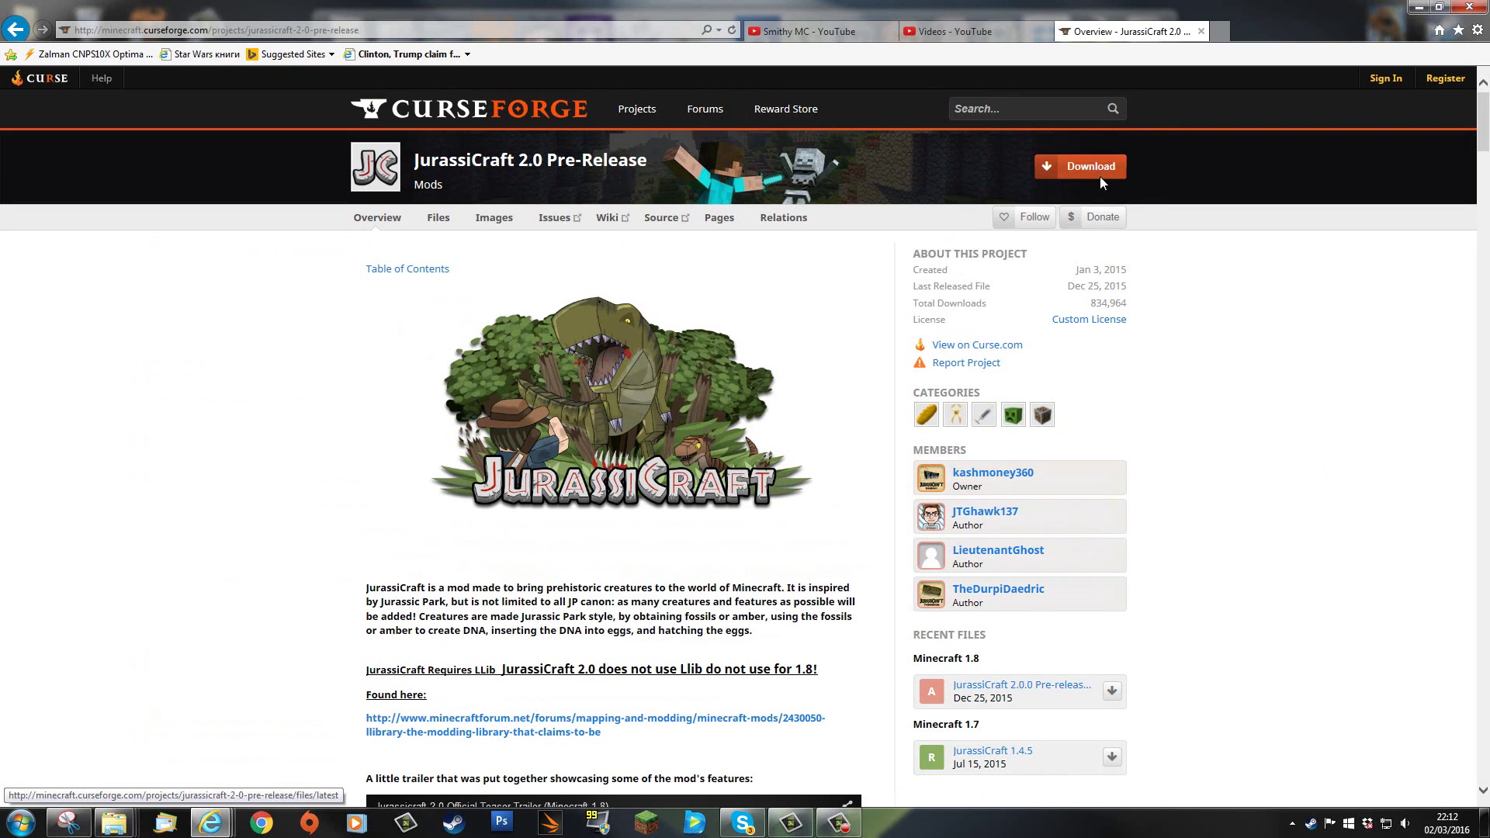
{"action": "scroll", "coordinate": [1232, 440], "scroll_direction": "down", "scroll_amount": 5}
{"action": "scroll", "coordinate": [1231, 439], "scroll_direction": "up", "scroll_amount": 3}
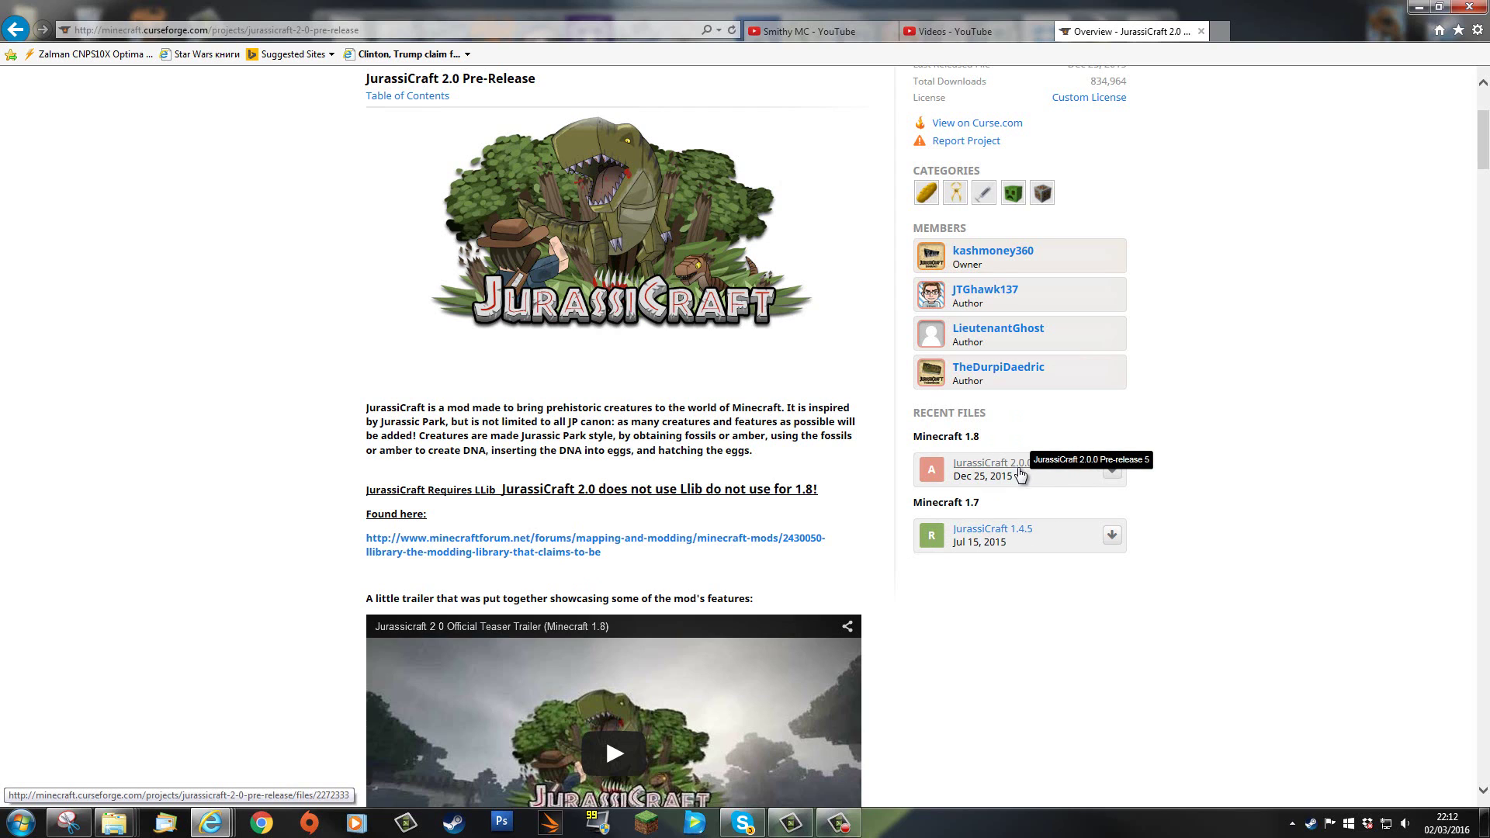
Open the LLibrary forum thread and expand its Downloads section to reach Curse's full LLibrary file list.
{"action": "left_click", "coordinate": [556, 545]}
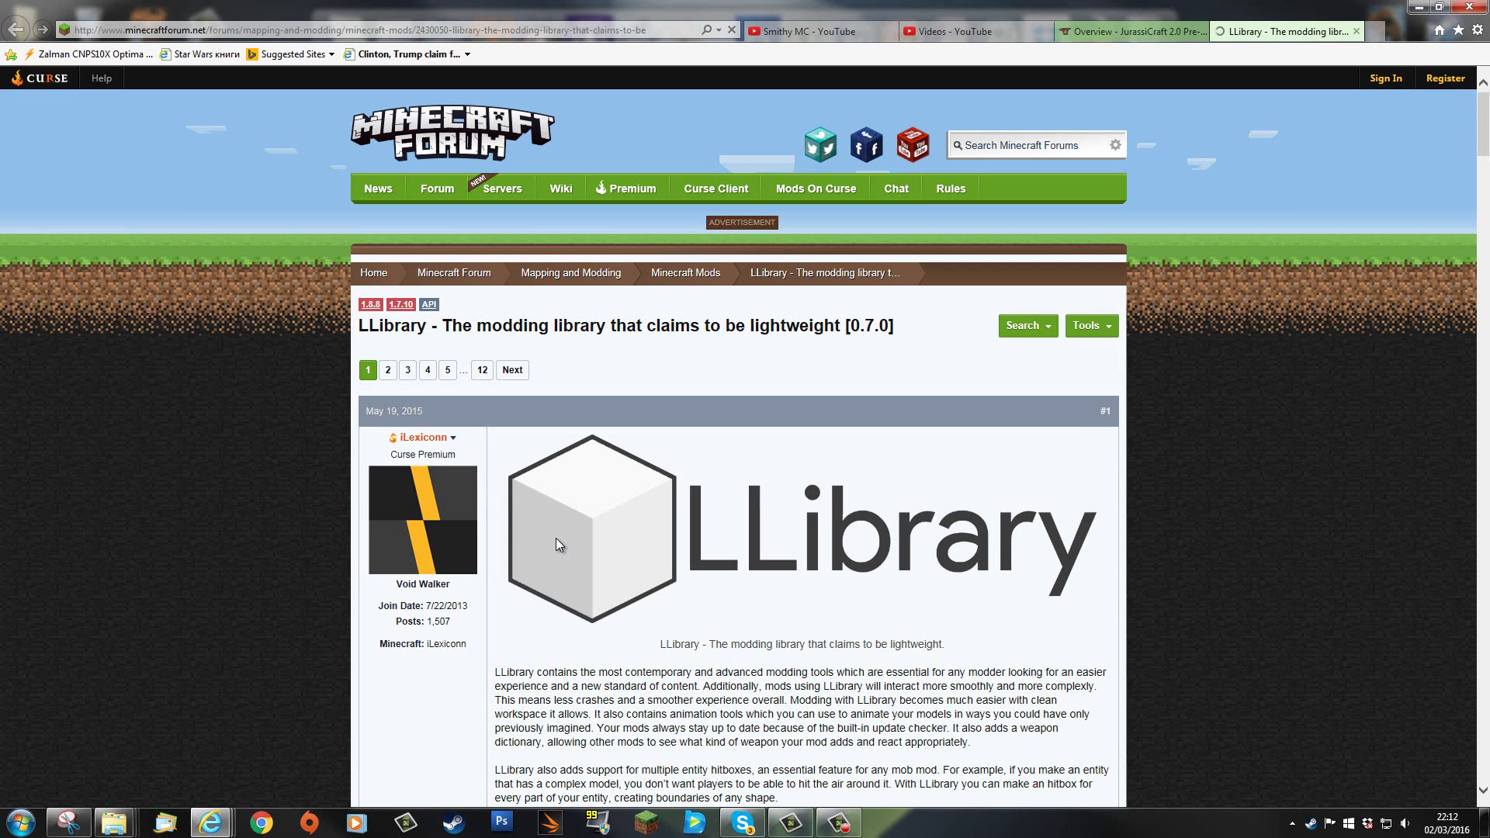
{"action": "scroll", "coordinate": [827, 575], "scroll_direction": "down", "scroll_amount": 7}
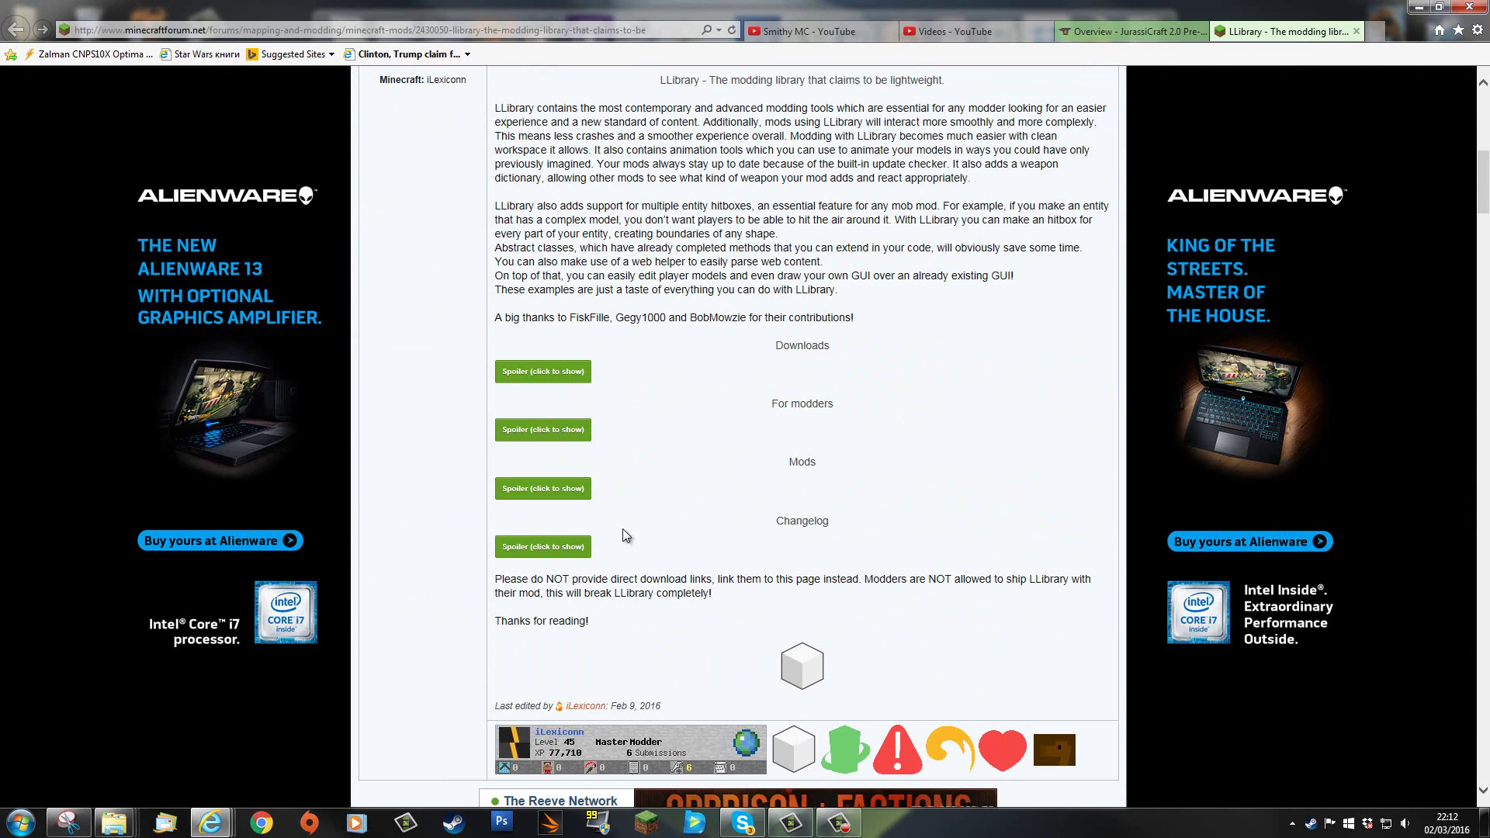
{"action": "left_click", "coordinate": [537, 374]}
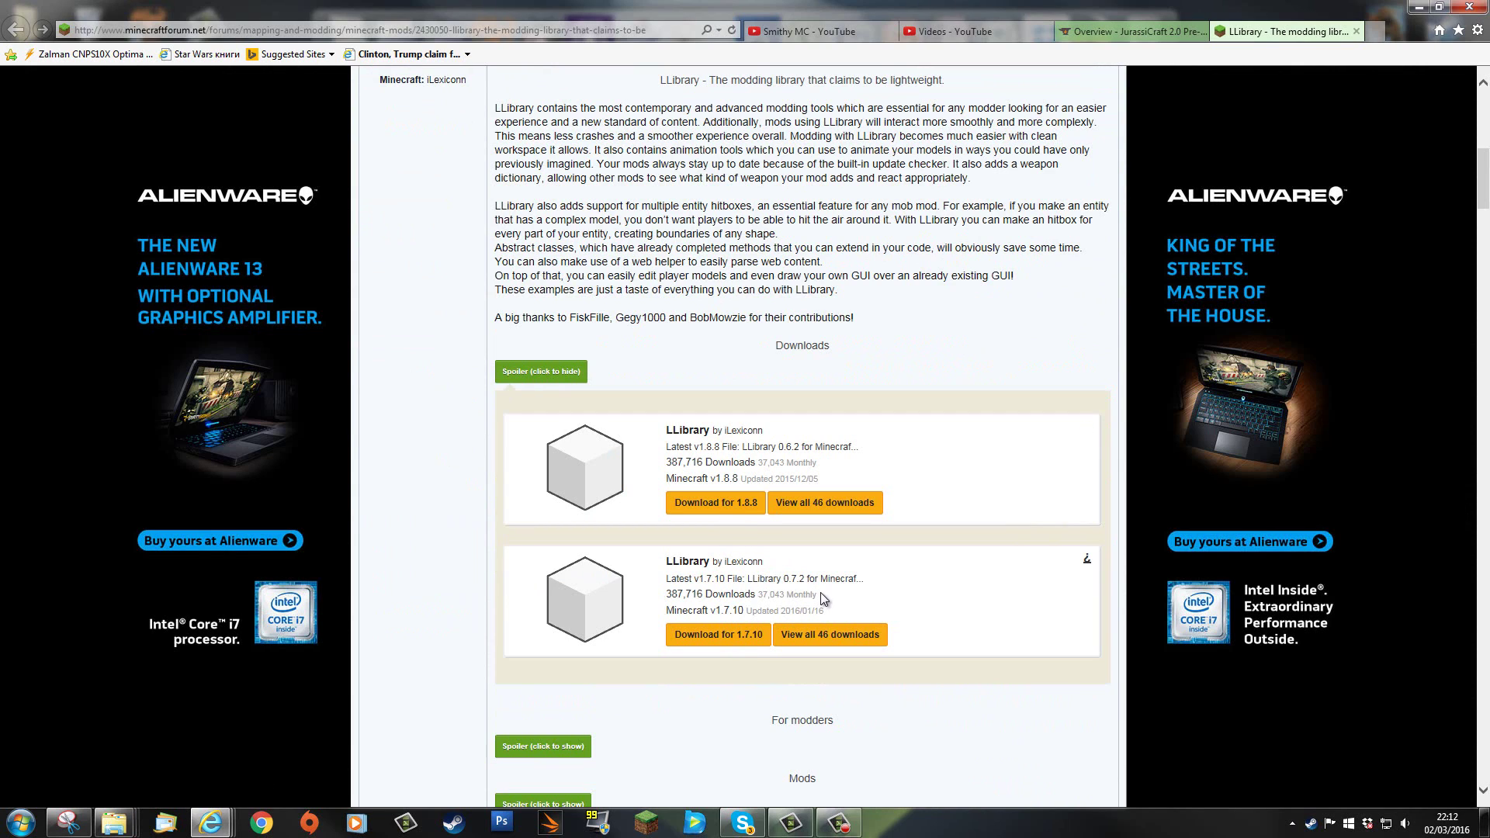
{"action": "double_click", "coordinate": [766, 575]}
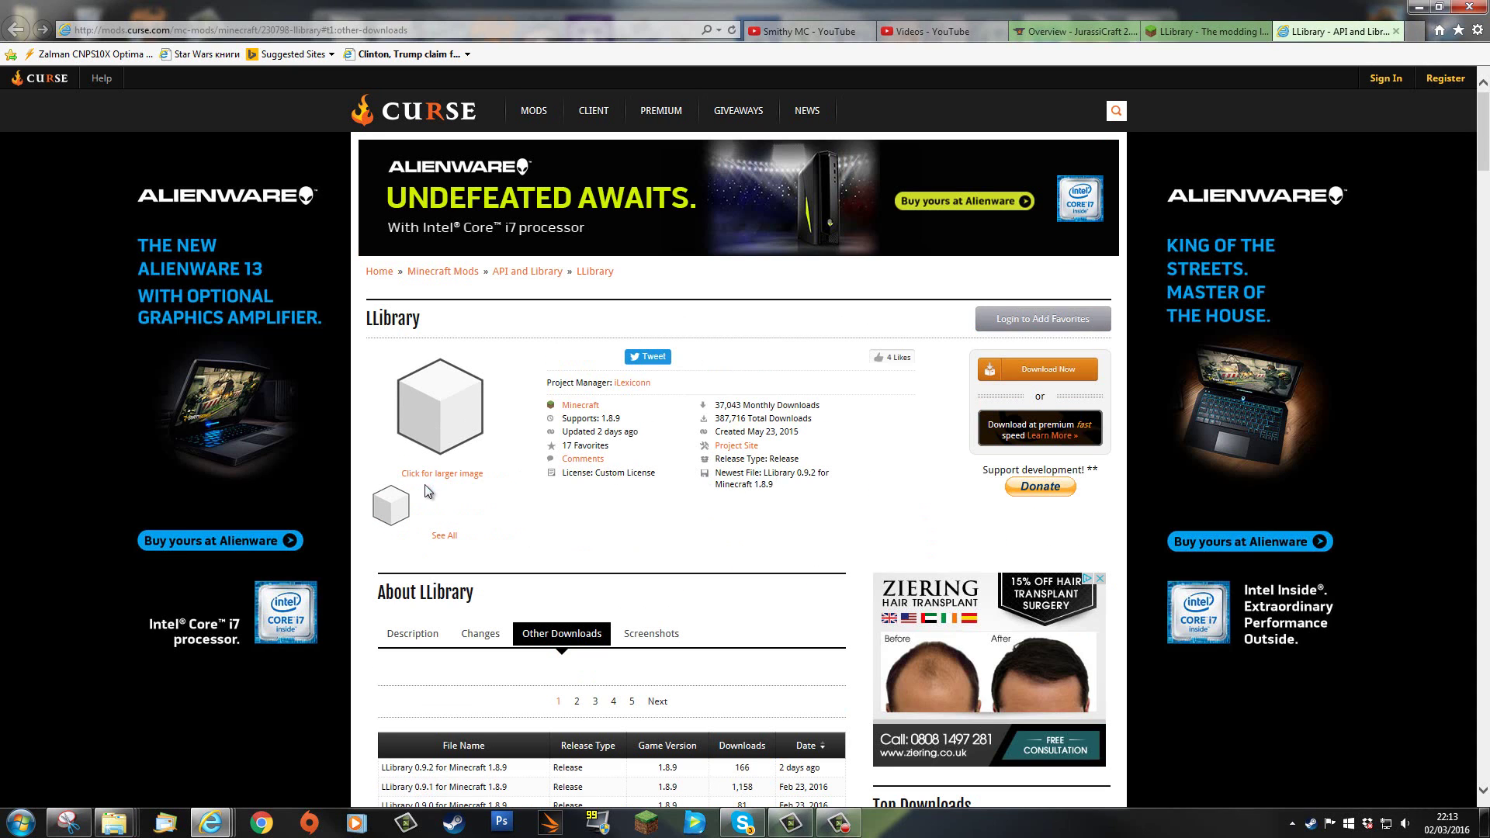
Show page 2 of LLibrary's Other Downloads list, which includes LLibrary 0.6.2 for Minecraft 1.8.8.
{"action": "scroll", "coordinate": [725, 533], "scroll_direction": "down", "scroll_amount": 4}
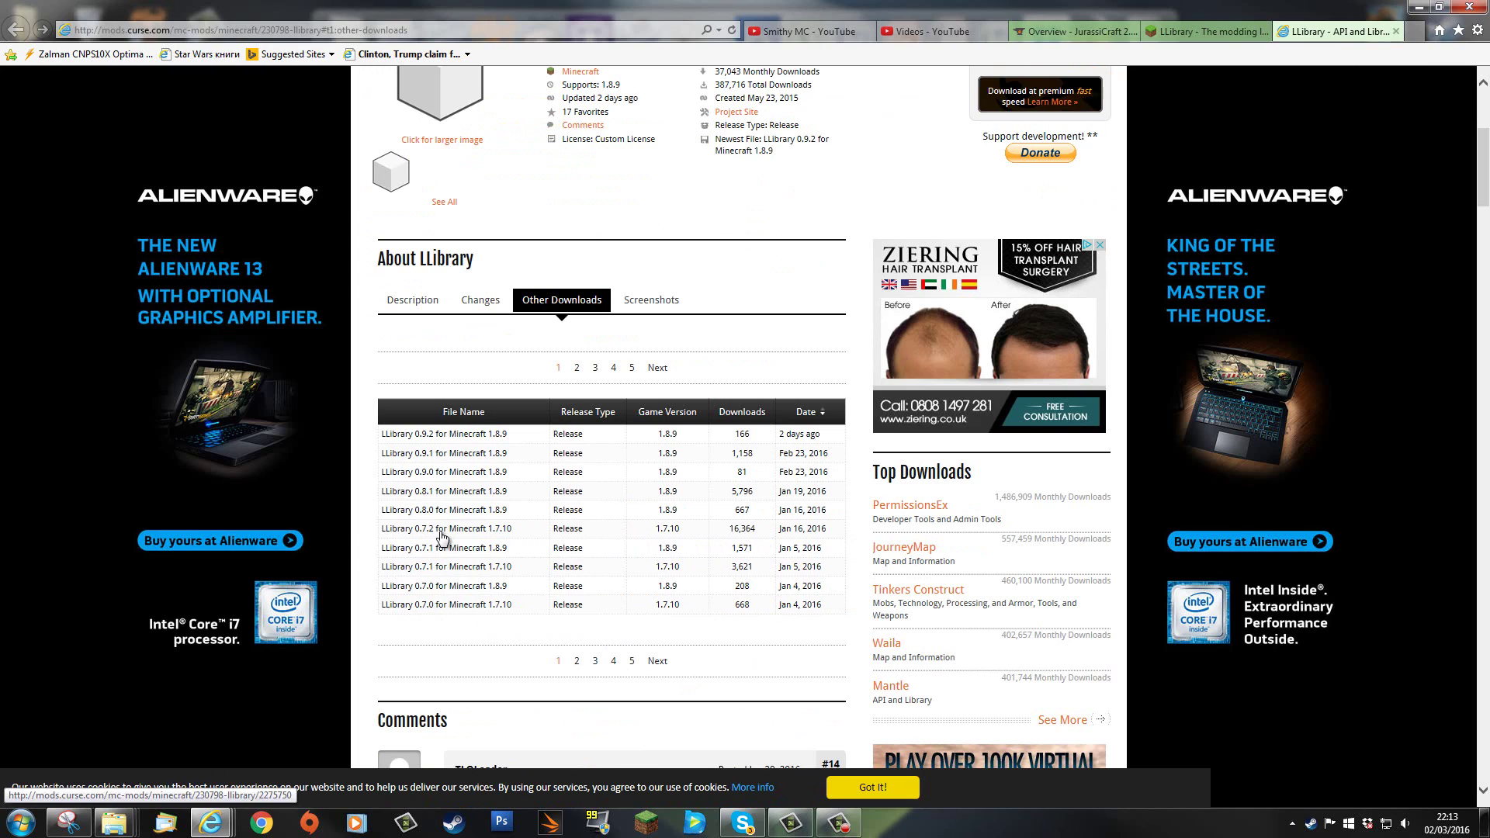
{"action": "left_click", "coordinate": [577, 661]}
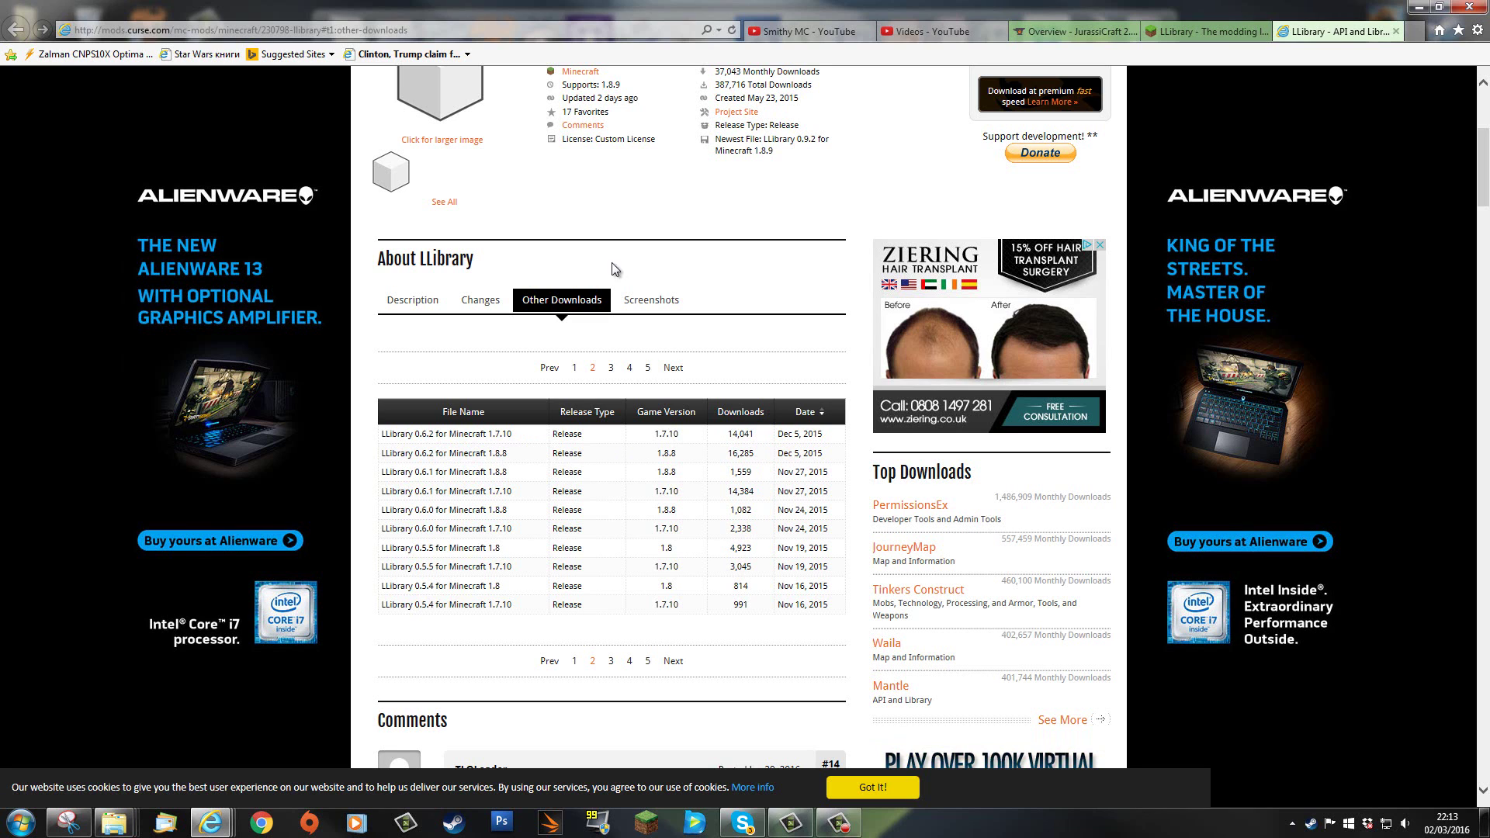
{"action": "scroll", "coordinate": [728, 443], "scroll_direction": "up", "scroll_amount": 4}
{"action": "scroll", "coordinate": [728, 442], "scroll_direction": "down", "scroll_amount": 4}
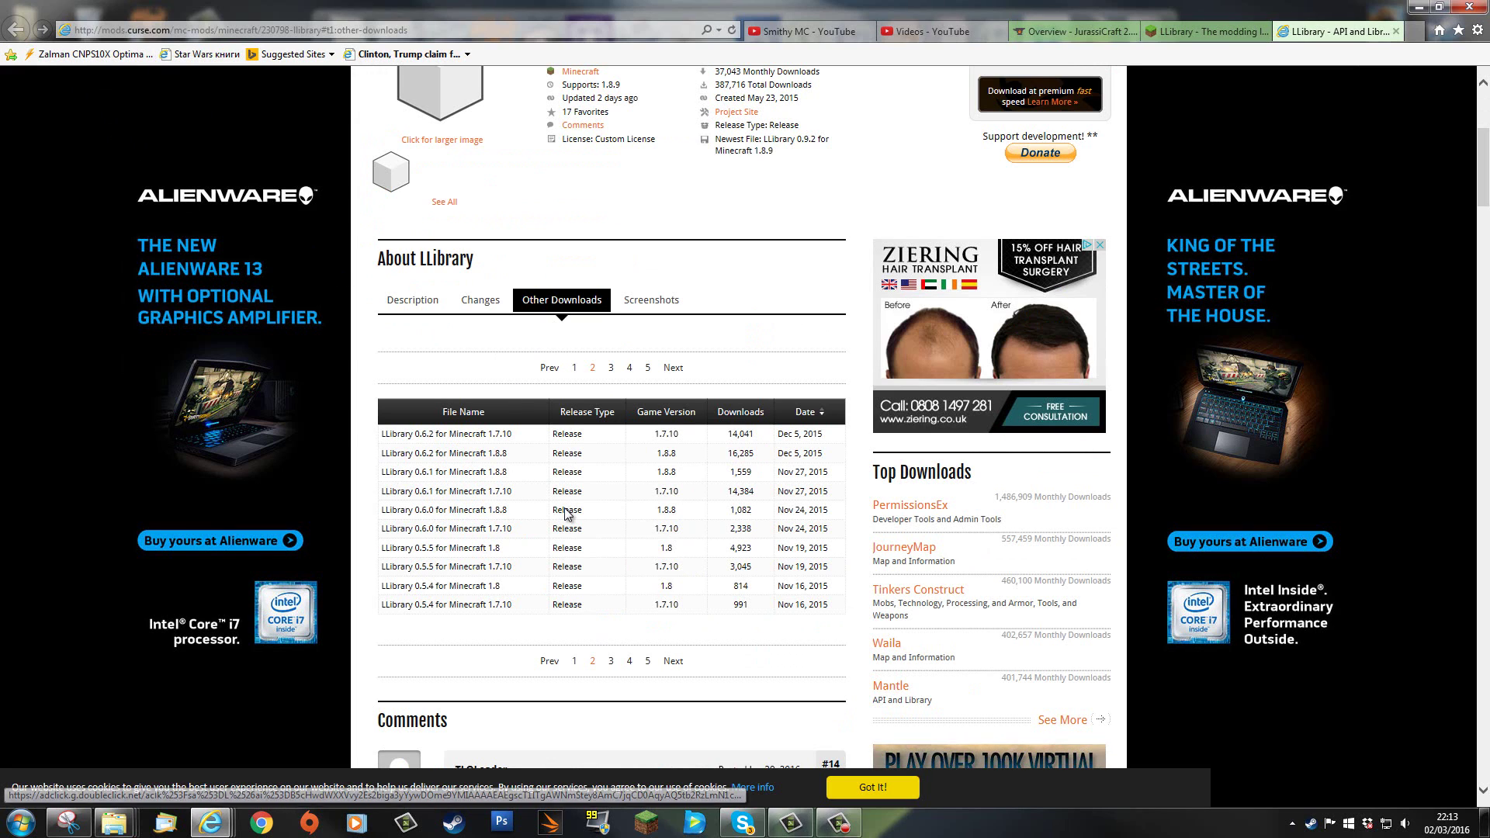
{"action": "left_click", "coordinate": [574, 662]}
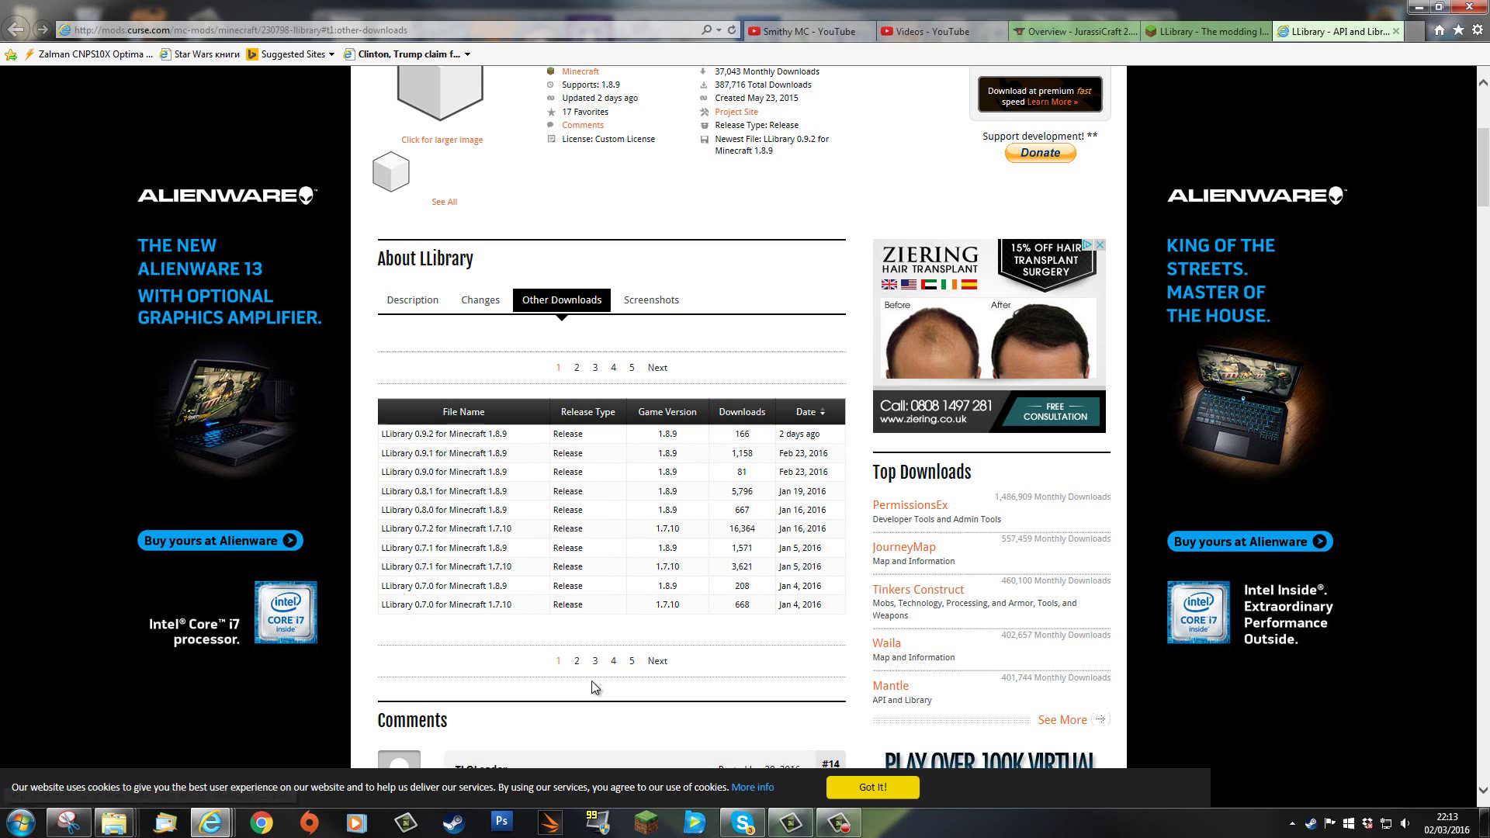
{"action": "left_click", "coordinate": [577, 662]}
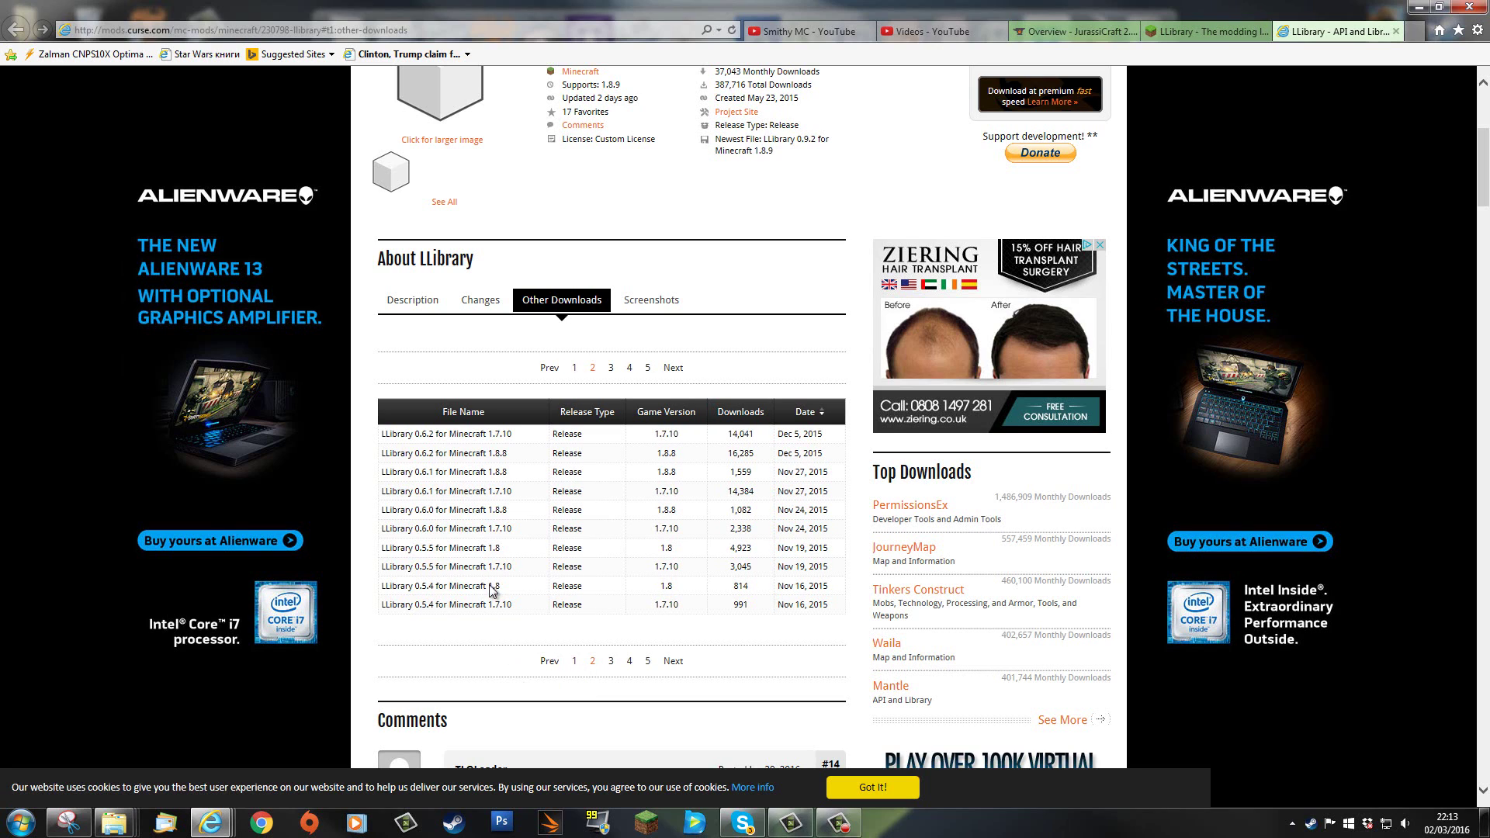
Download llibrary-0.6.2-1.8.8.jar, then close the LLibrary Curse and forum tabs.
{"action": "left_click", "coordinate": [478, 459]}
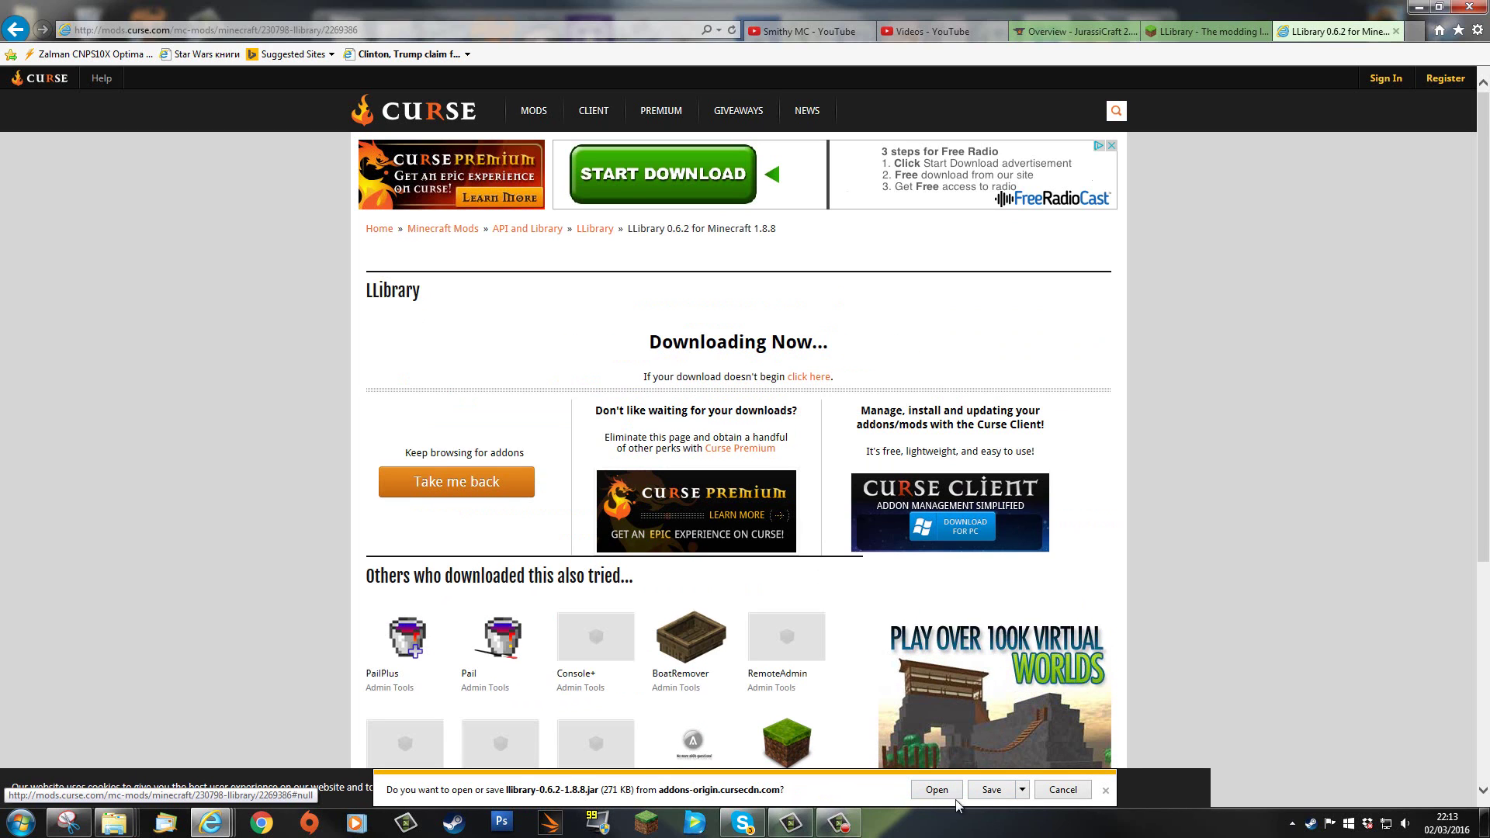
{"action": "left_click", "coordinate": [990, 793]}
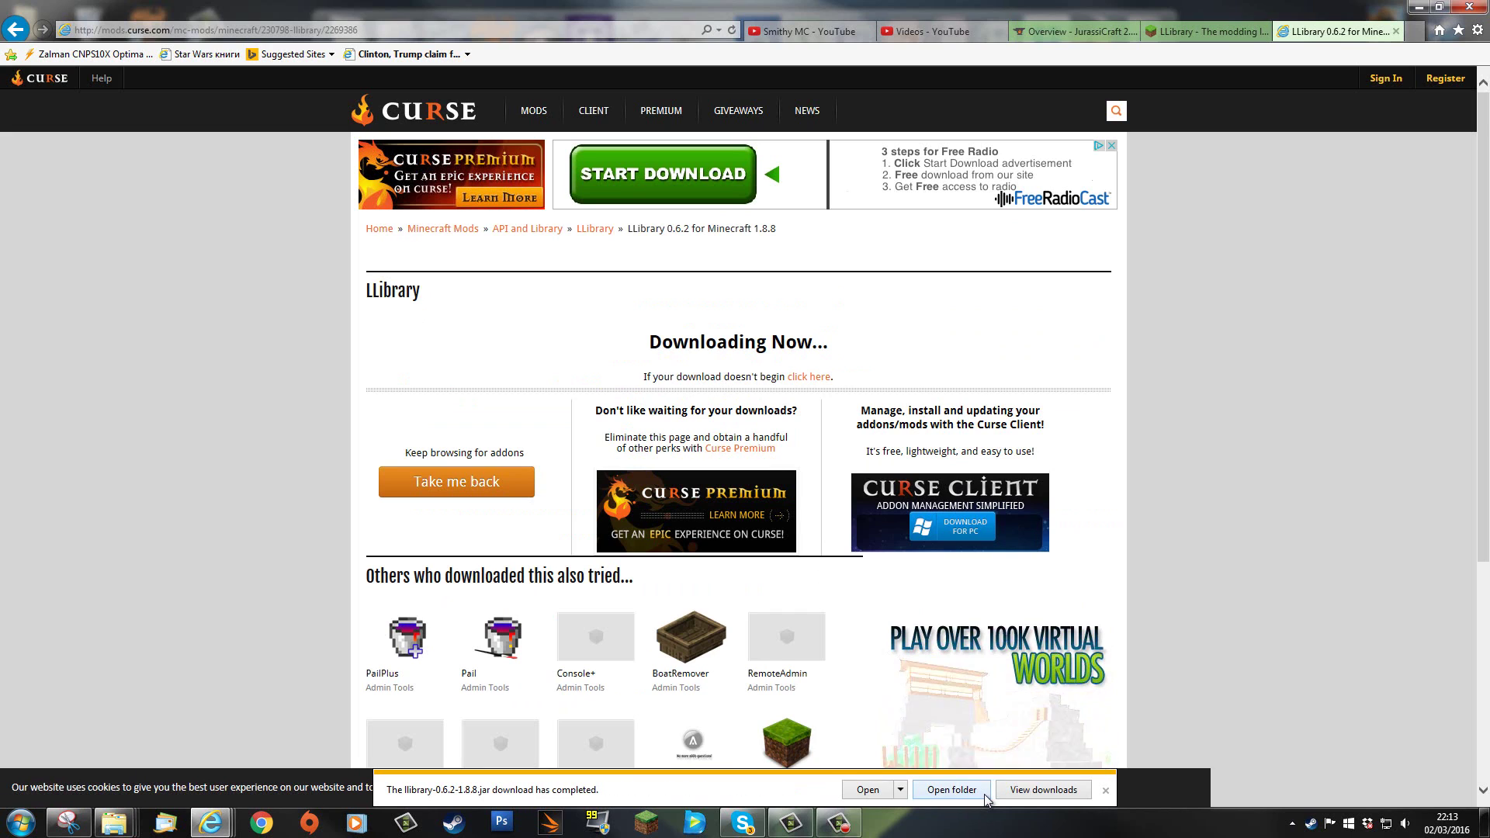
{"action": "left_click", "coordinate": [1106, 791]}
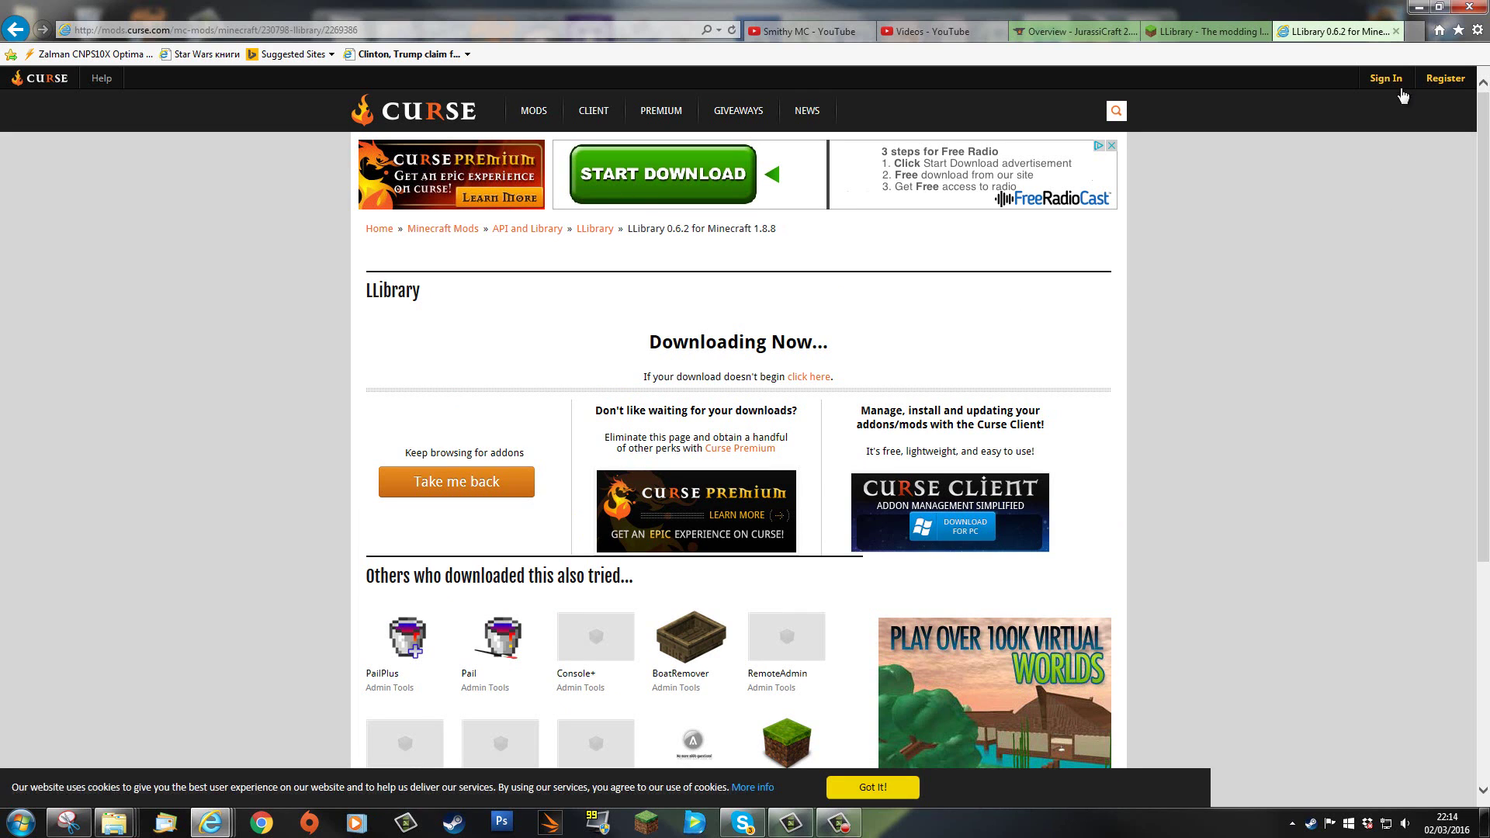
{"action": "left_click", "coordinate": [1396, 32]}
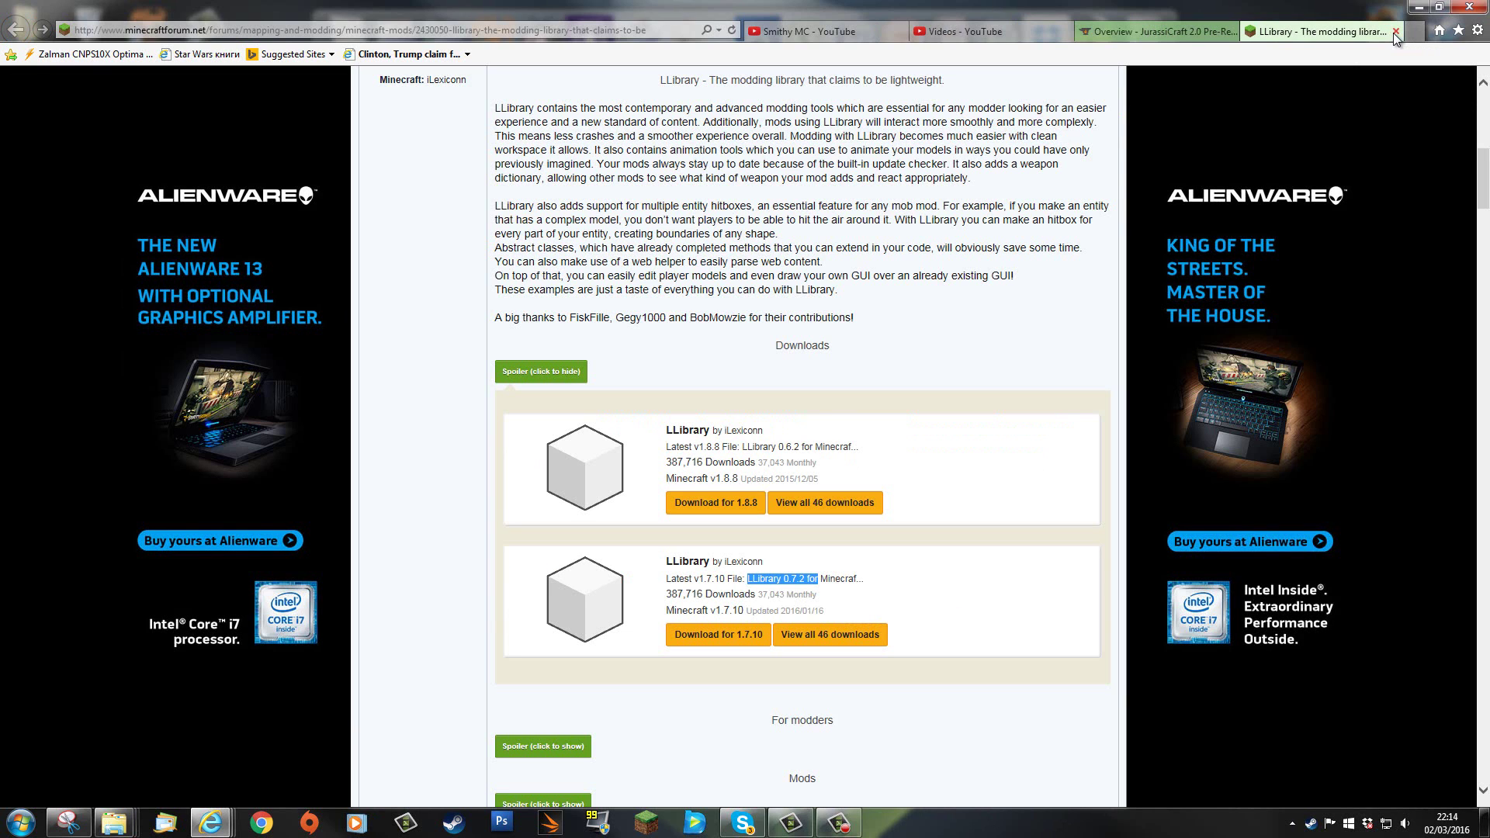
{"action": "left_click", "coordinate": [1395, 32]}
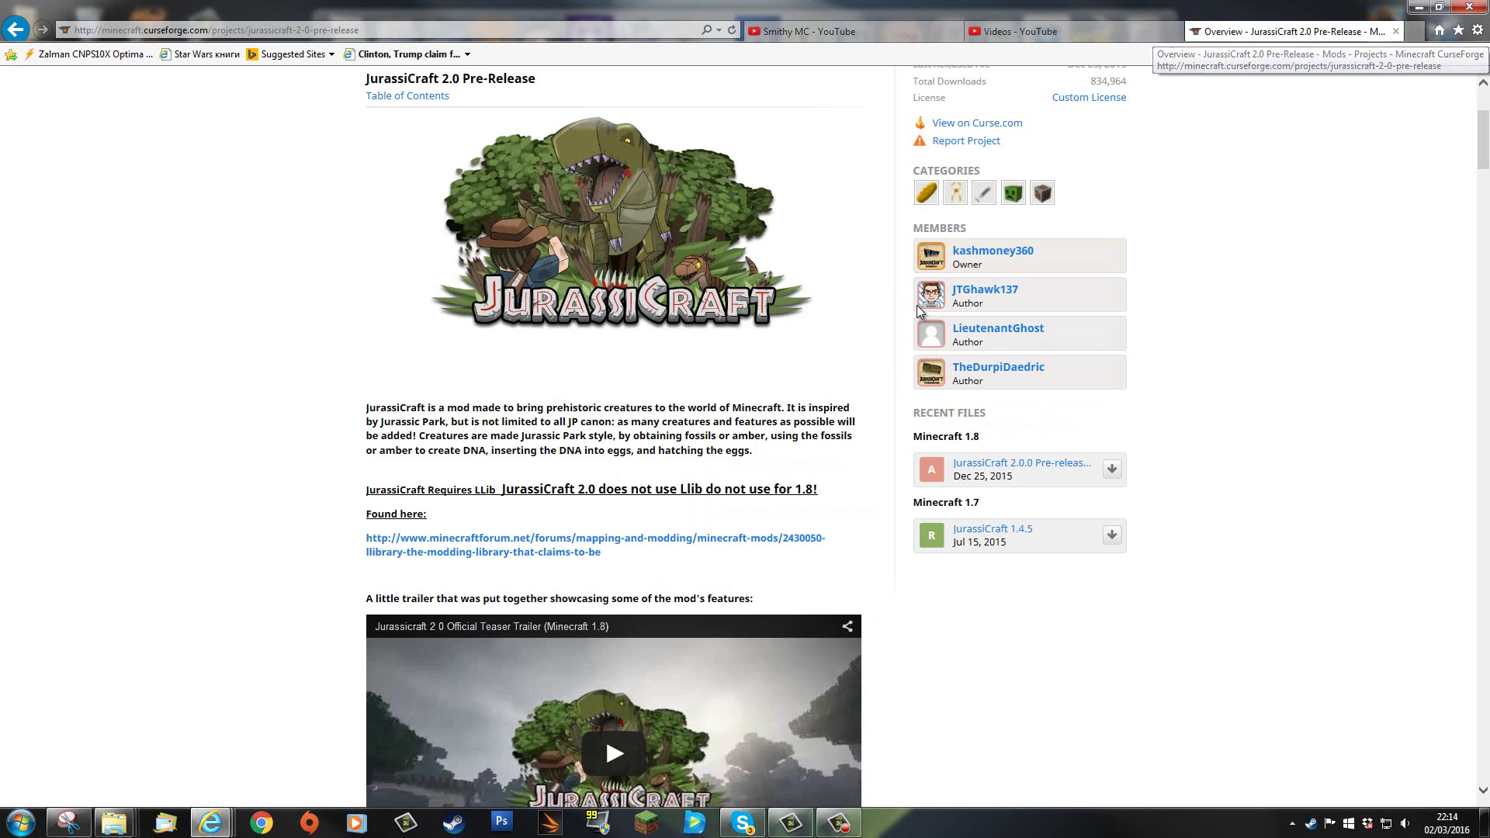
Save JurassiCraft 2.0.0 Pre-release 5.jar (21.1 MB) from its CurseForge file page.
{"action": "left_click", "coordinate": [1041, 472]}
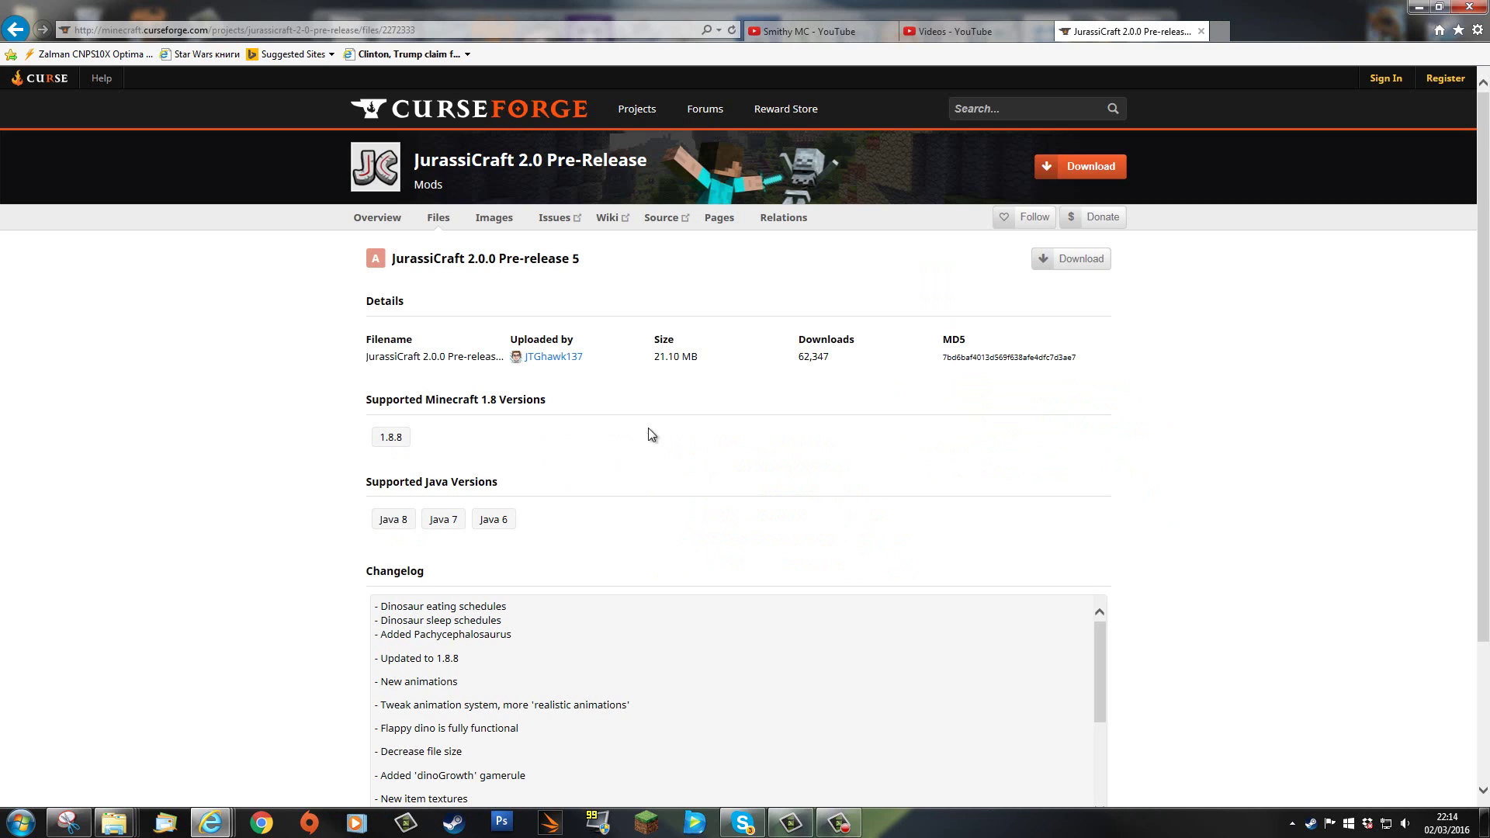
{"action": "left_click", "coordinate": [1087, 265]}
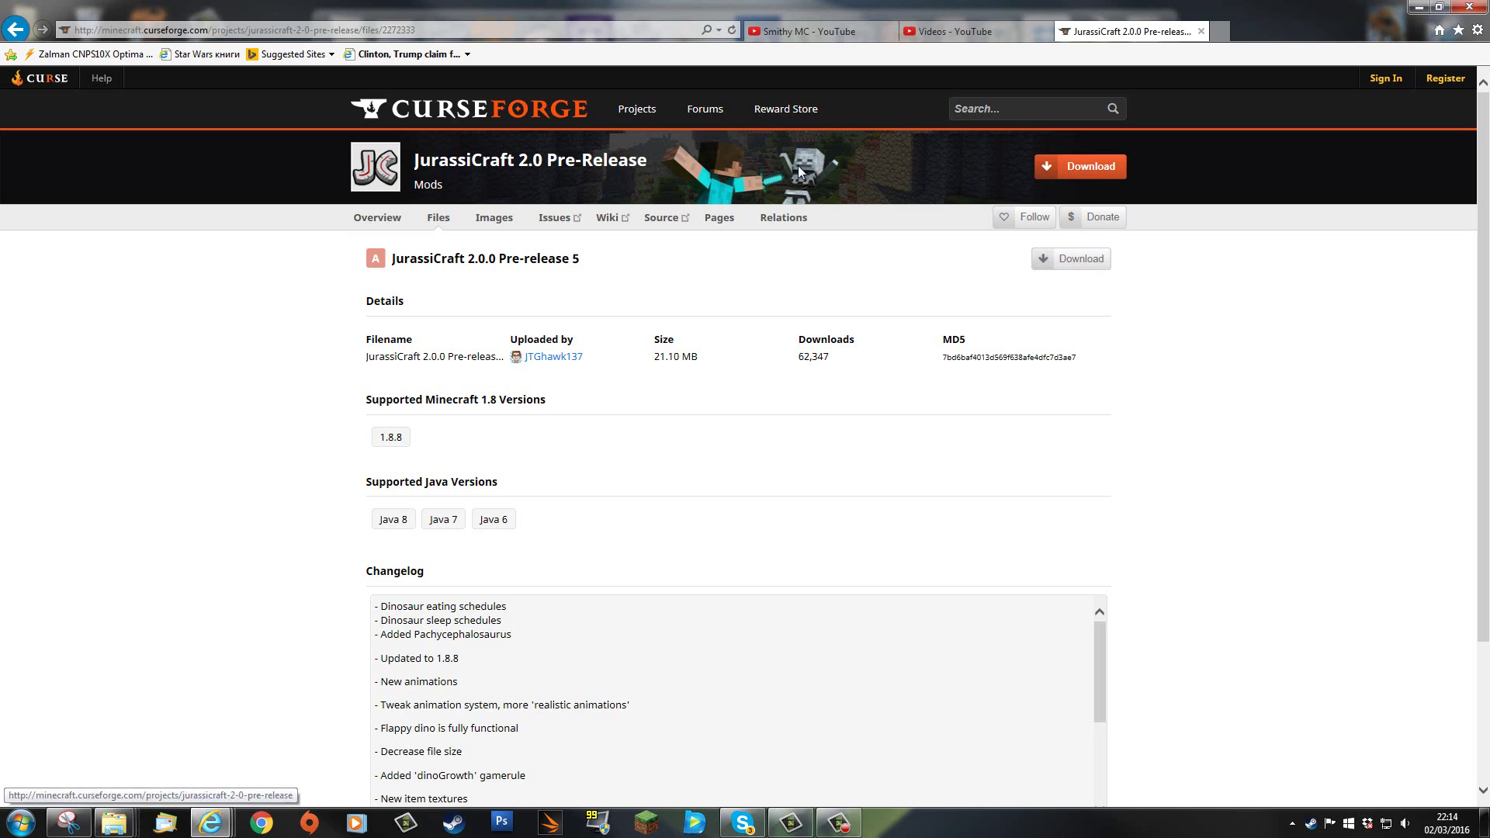
{"action": "left_click", "coordinate": [1075, 265]}
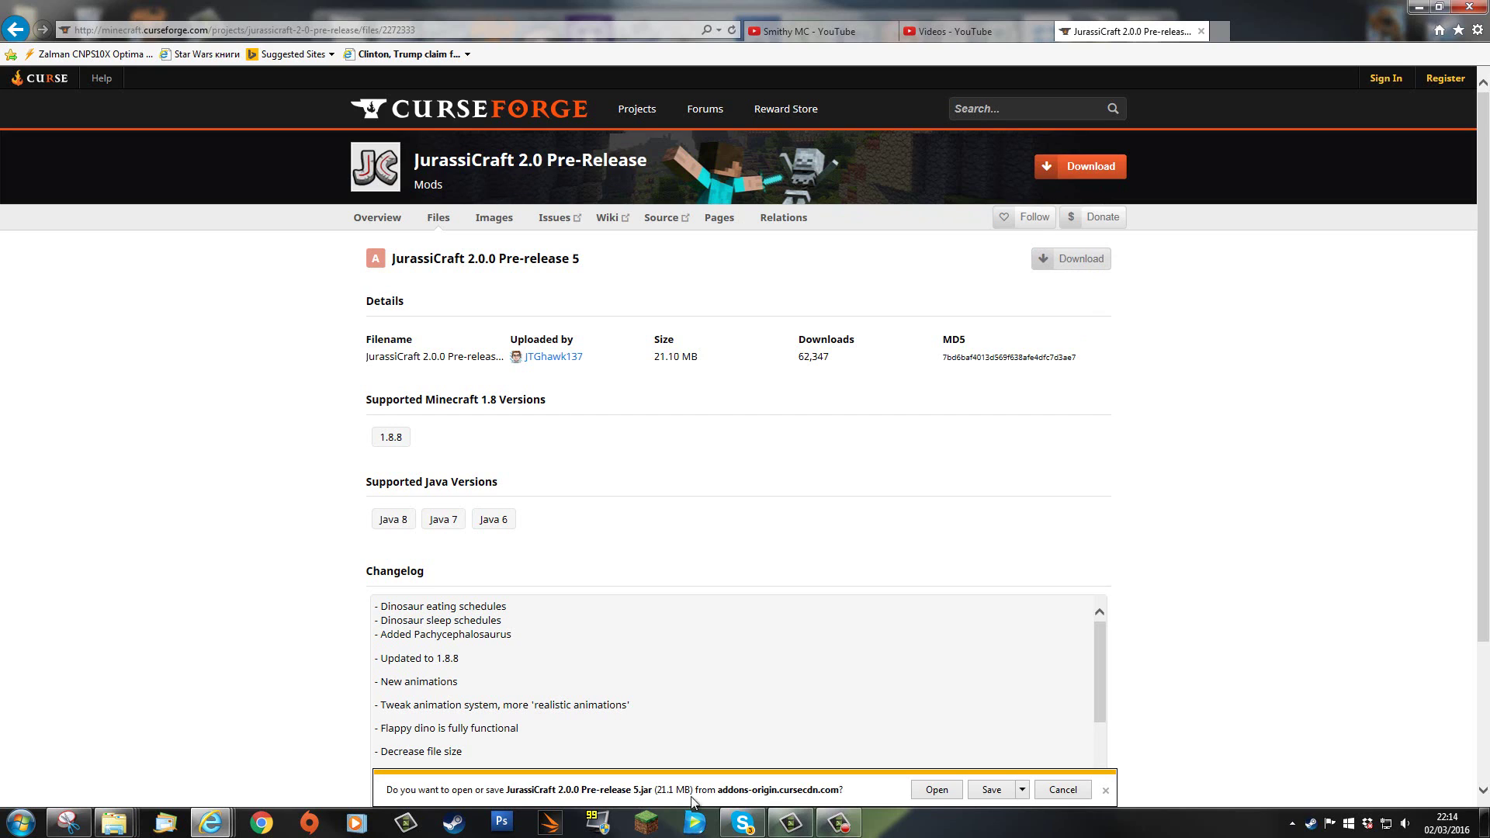
{"action": "left_click", "coordinate": [996, 793]}
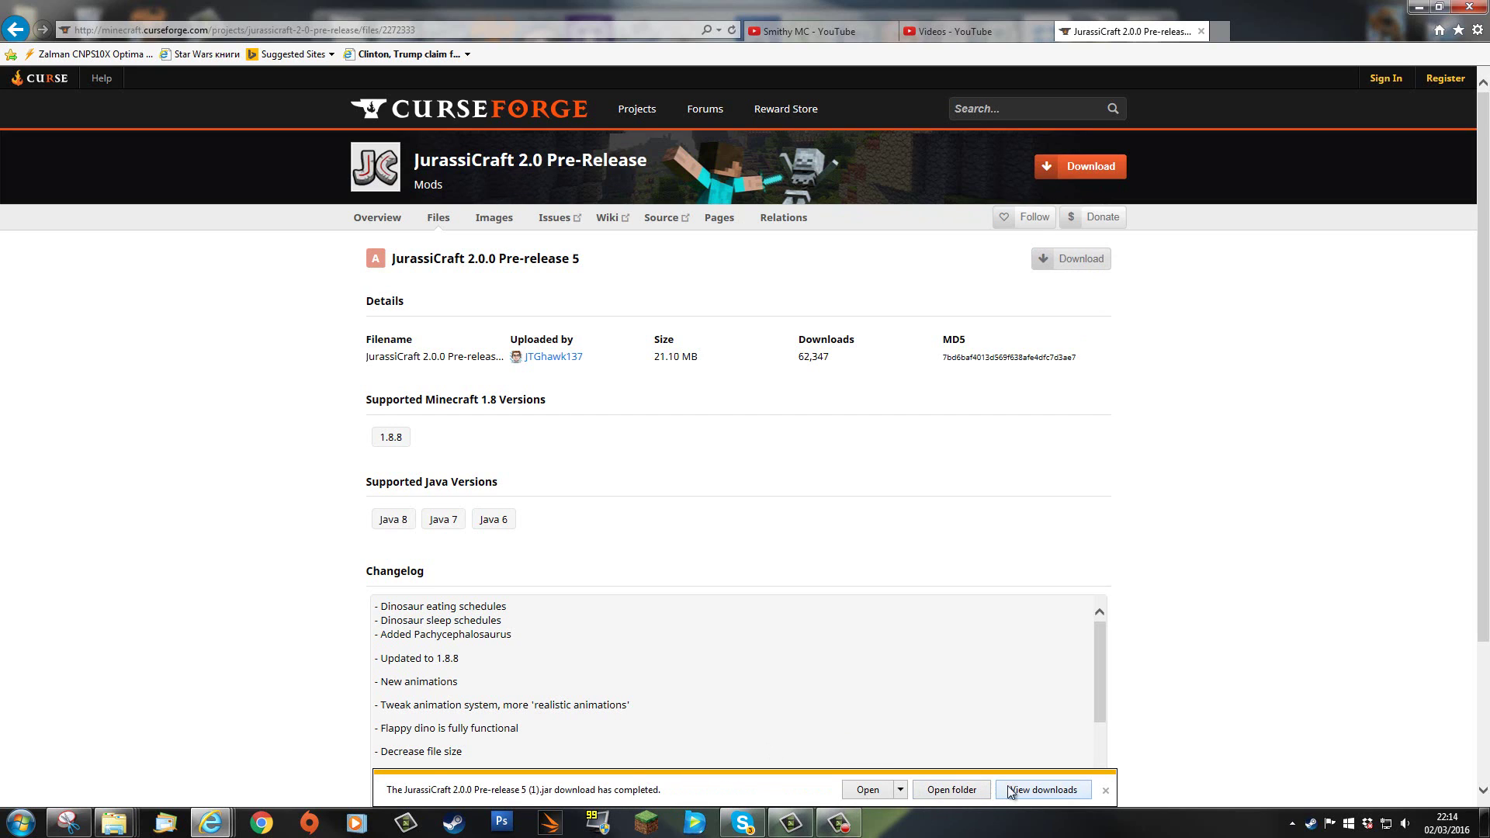
{"action": "left_click", "coordinate": [1107, 791]}
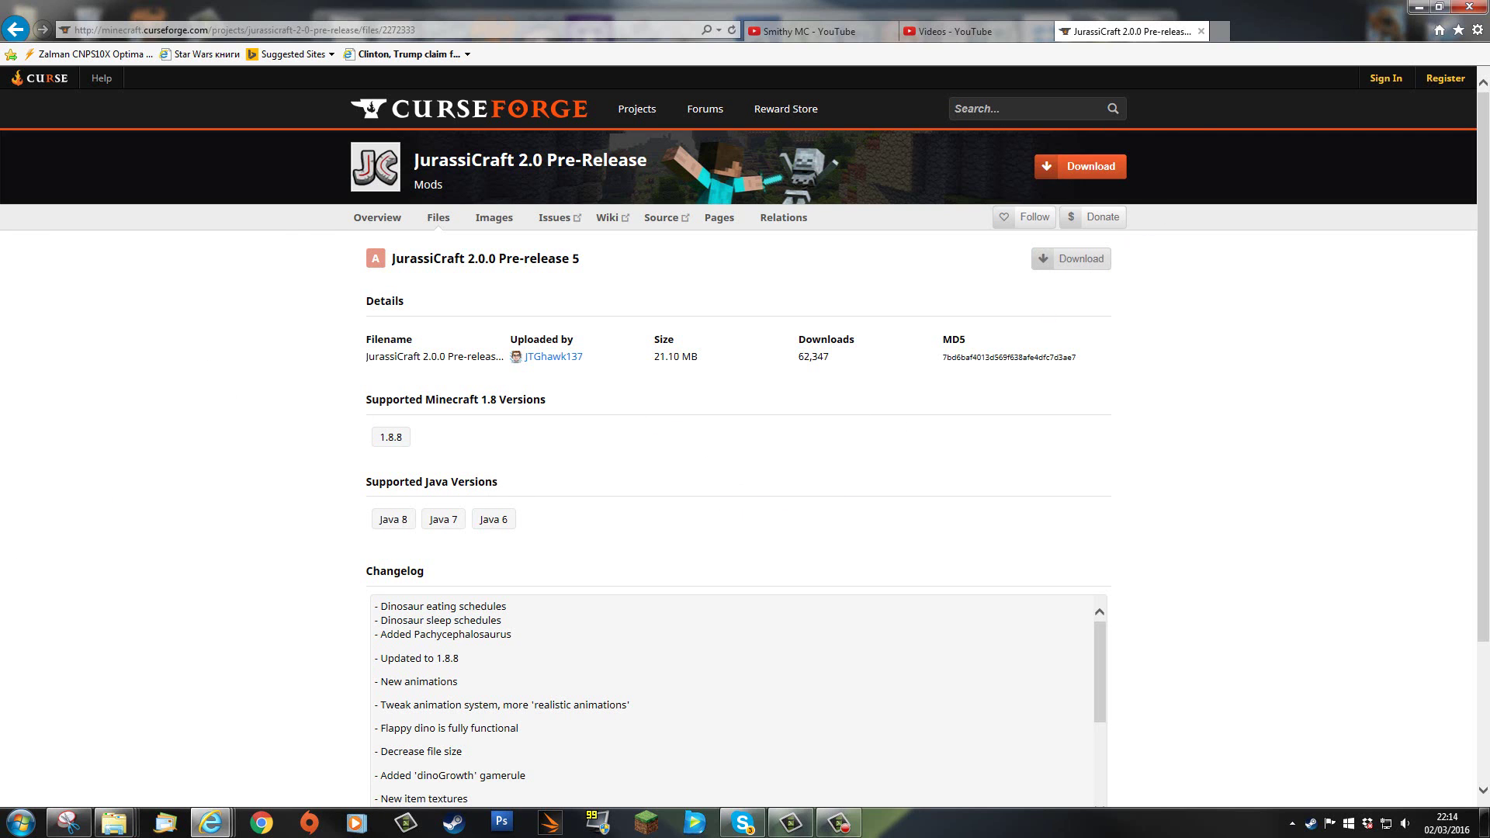
Switch to Explorer and open the .minecraft mods folder holding the JurassiCraft and LLibrary jars.
{"action": "key", "text": "alt+Tab"}
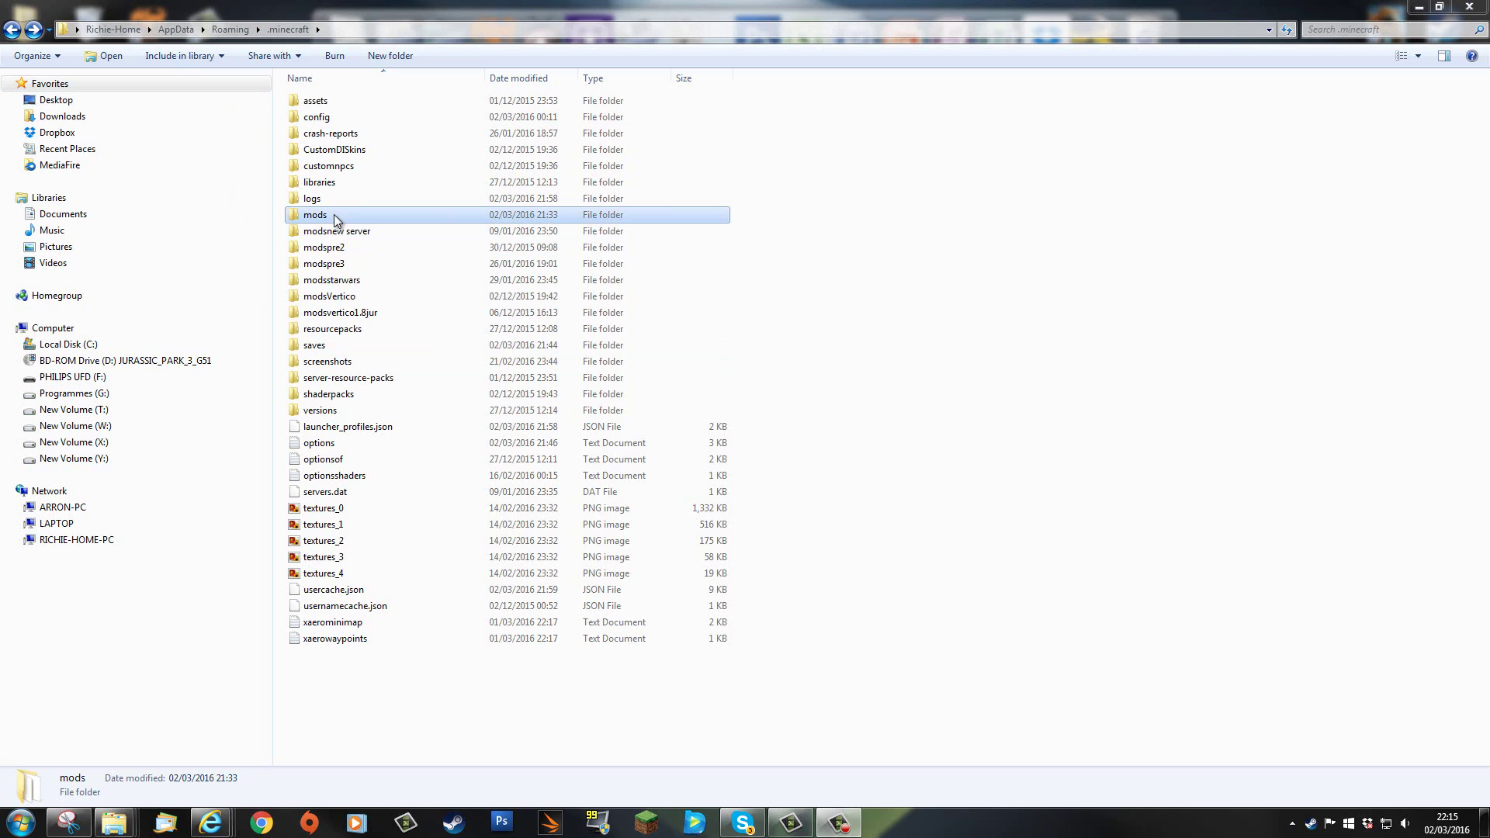
{"action": "double_click", "coordinate": [337, 220]}
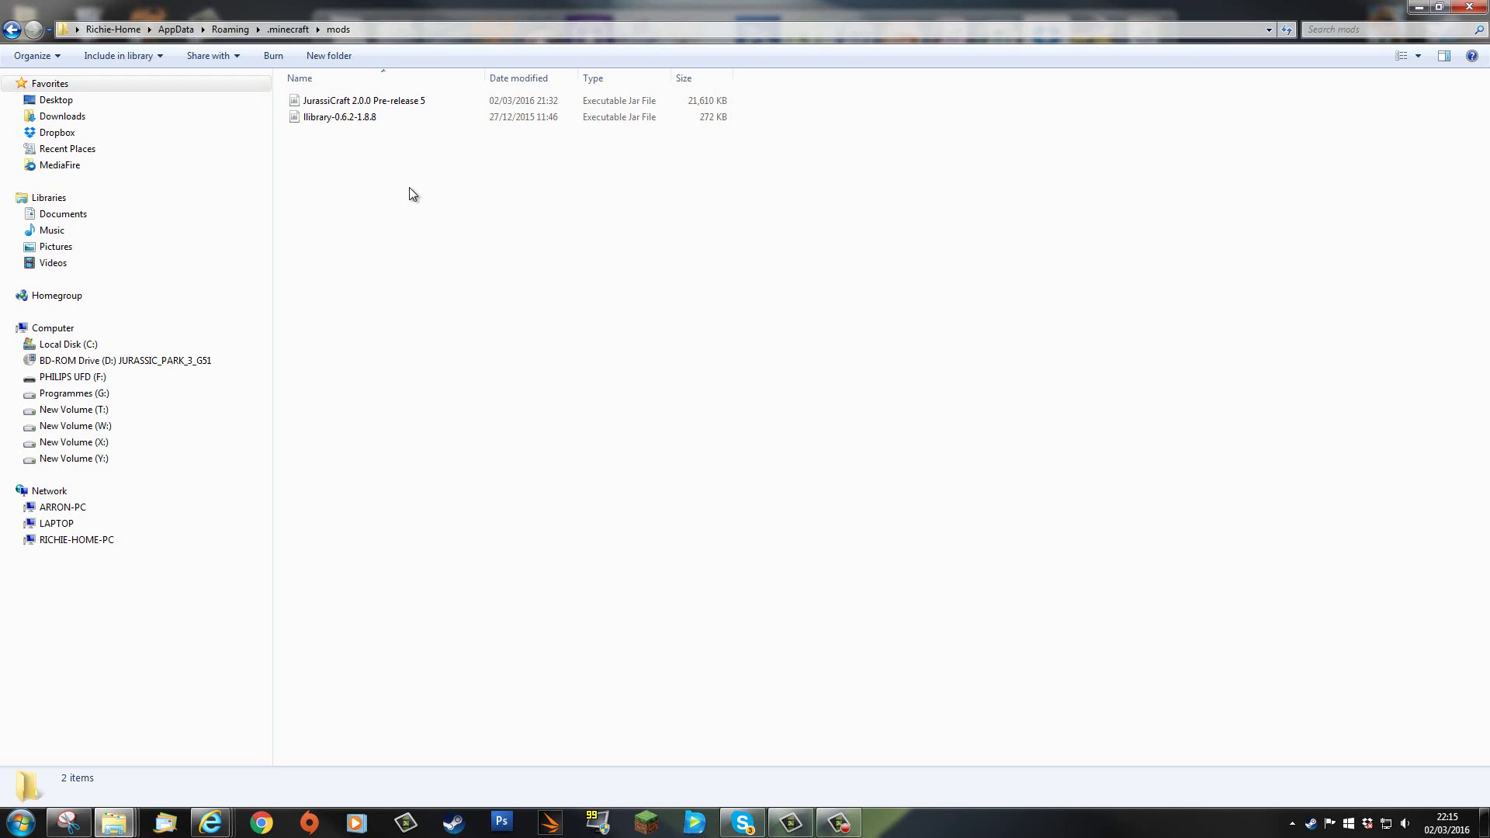
Back in .minecraft, rename the mods folder to mods1.8pre5.
{"action": "left_click", "coordinate": [12, 31]}
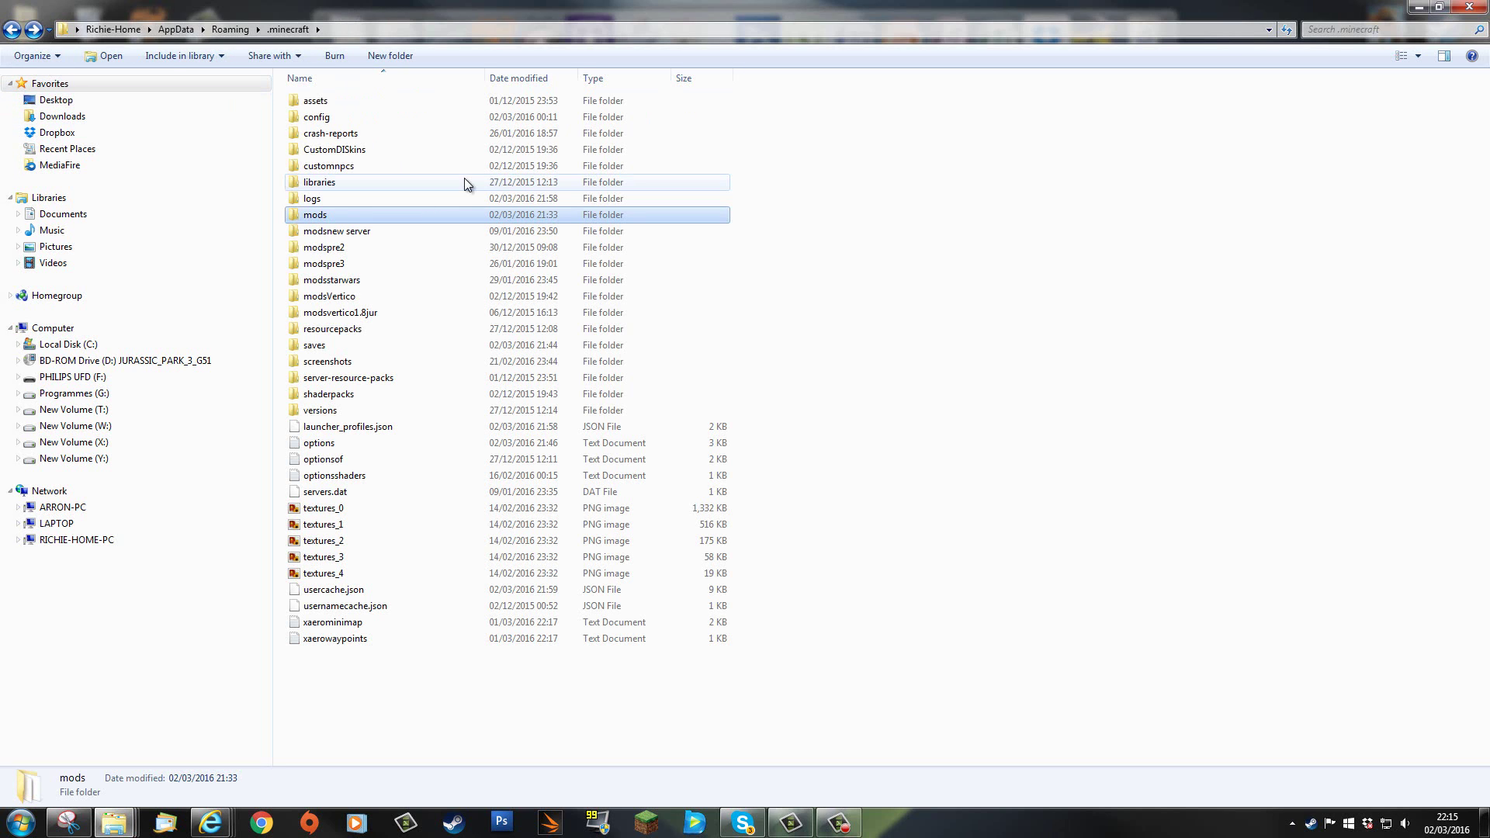
{"action": "left_click", "coordinate": [330, 222]}
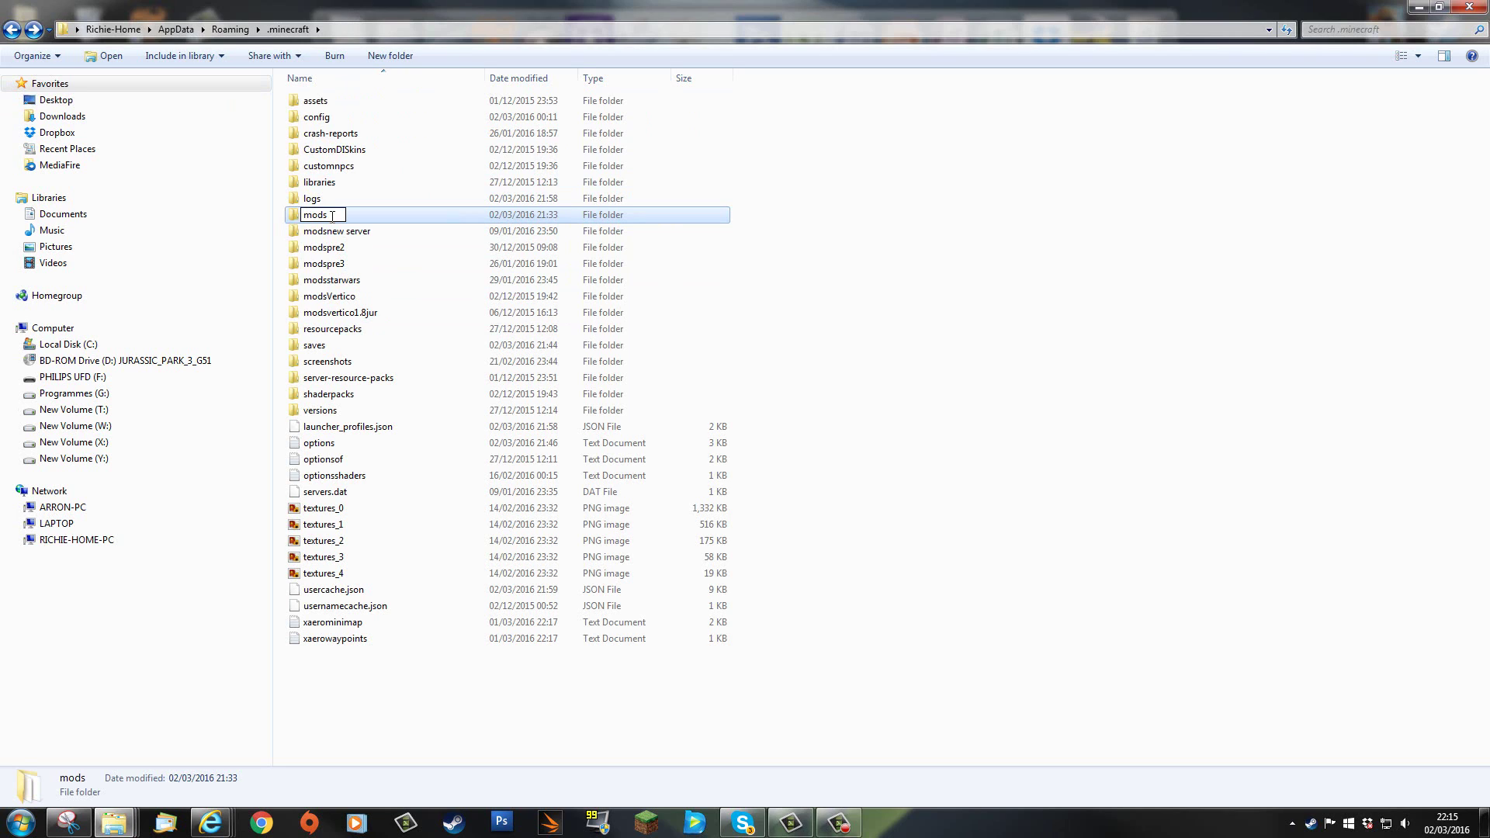
{"action": "type", "text": "18PRE"}
{"action": "key", "text": "BackSpace"}
{"action": "key", "text": "BackSpace"}
{"action": "key", "text": "BackSpace"}
{"action": "key", "text": "BackSpace"}
{"action": "key", "text": "BackSpace"}
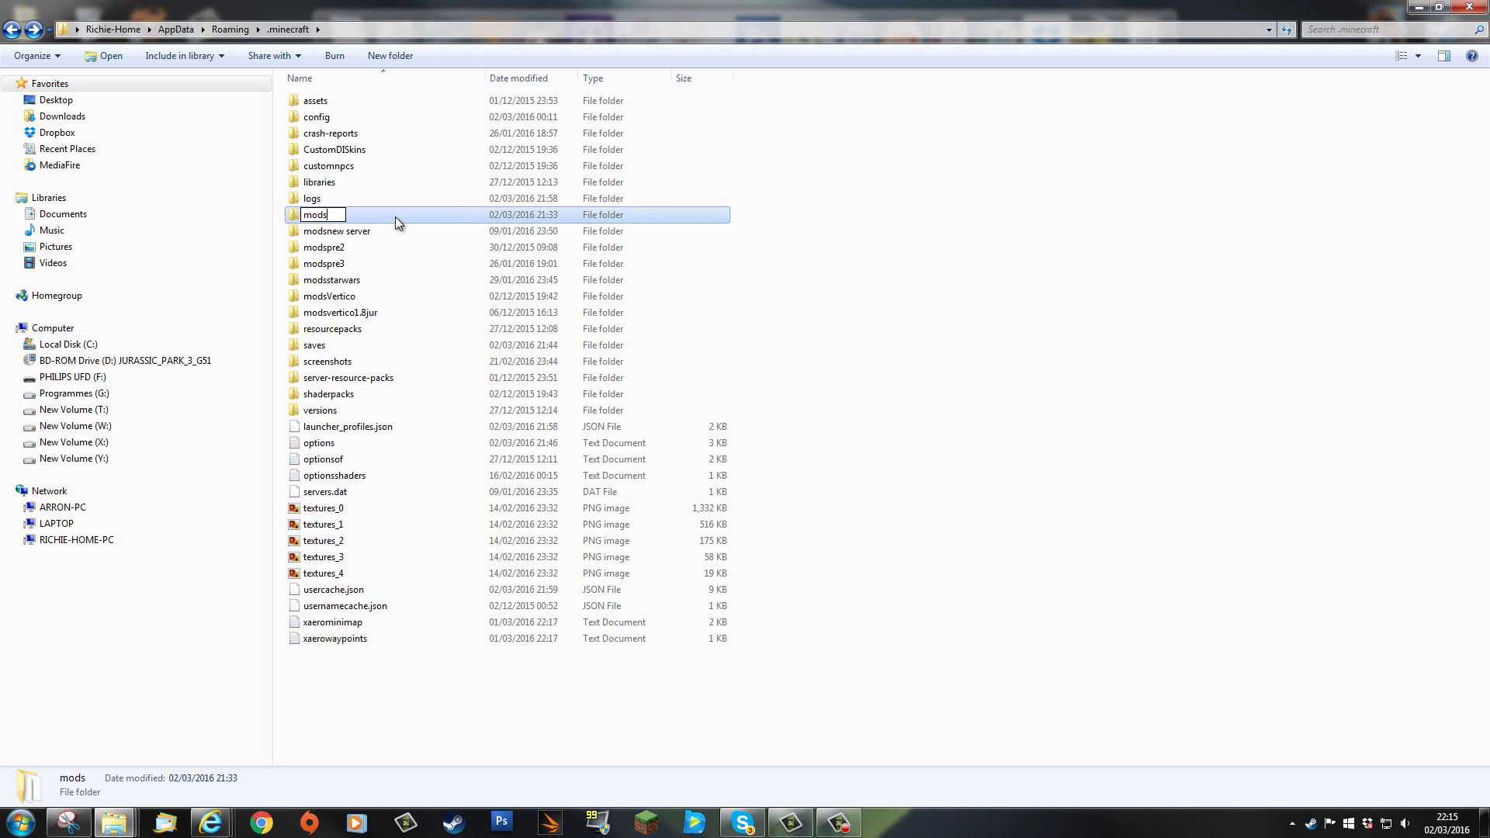
{"action": "type", "text": "1.8pre5"}
{"action": "left_click", "coordinate": [354, 235]}
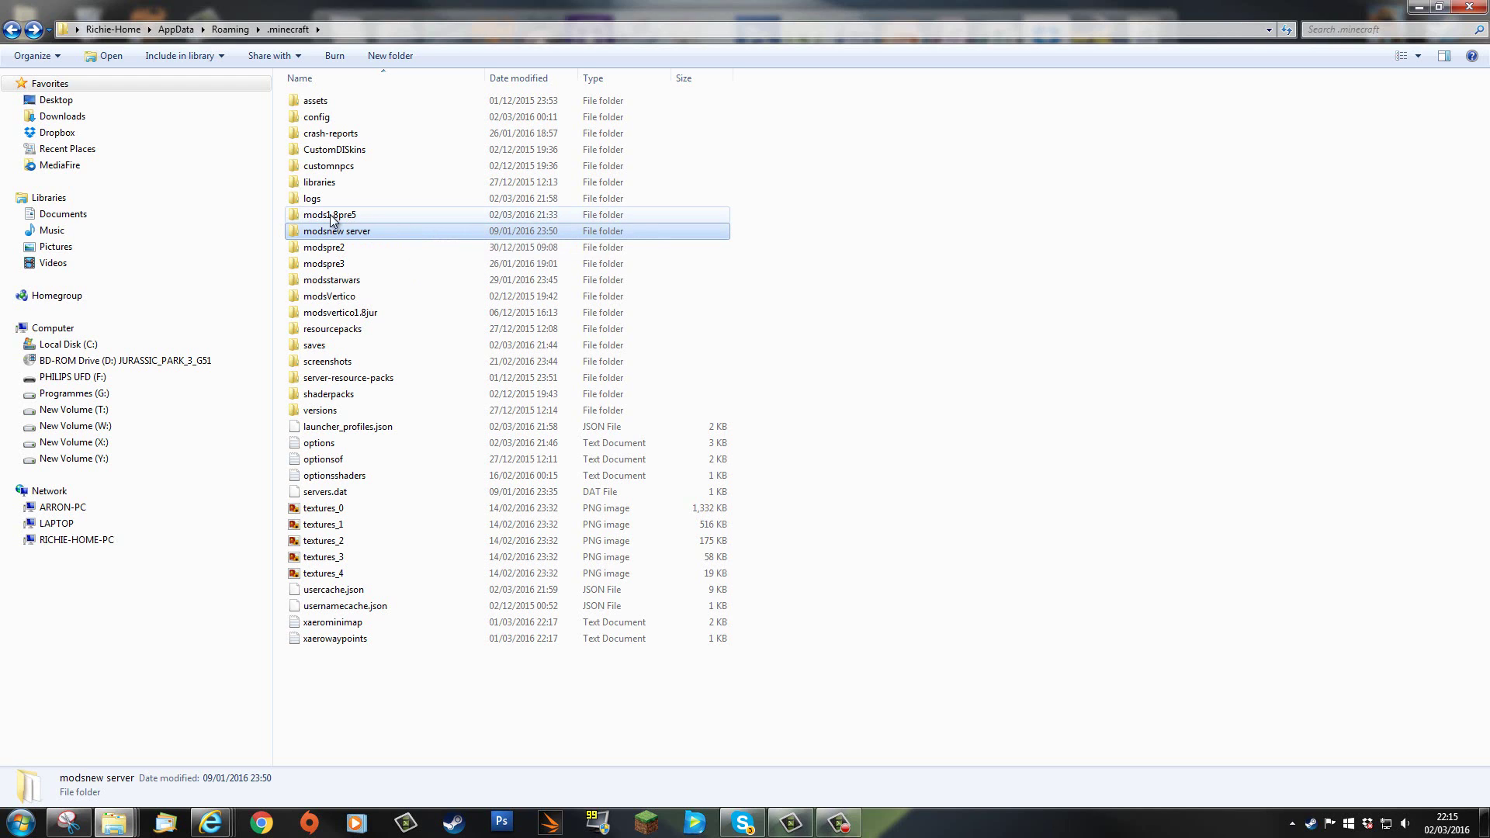
{"action": "mouse_move", "coordinate": [370, 218]}
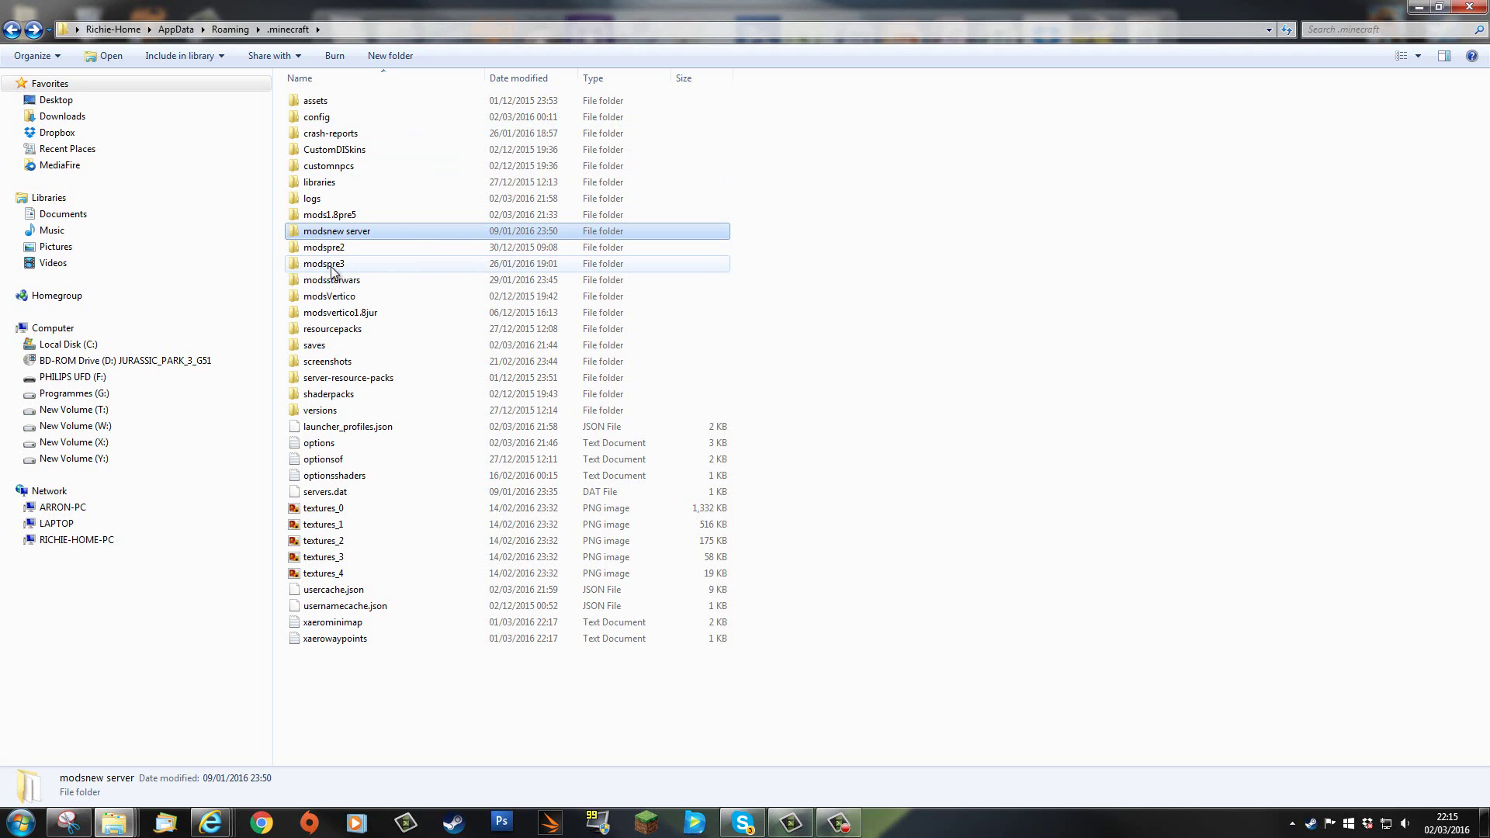
{"action": "mouse_move", "coordinate": [308, 268]}
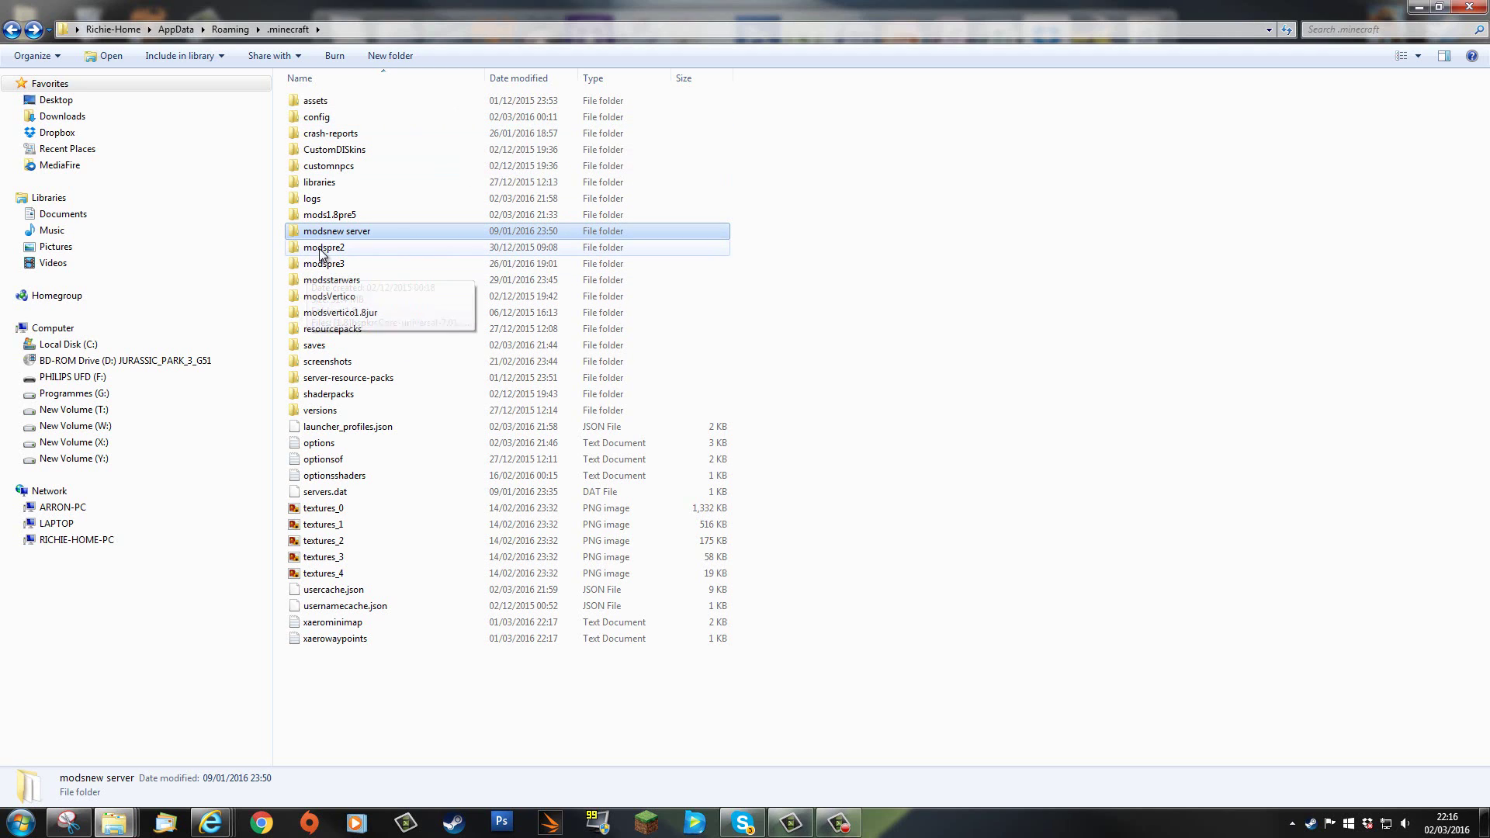
{"action": "mouse_move", "coordinate": [365, 250]}
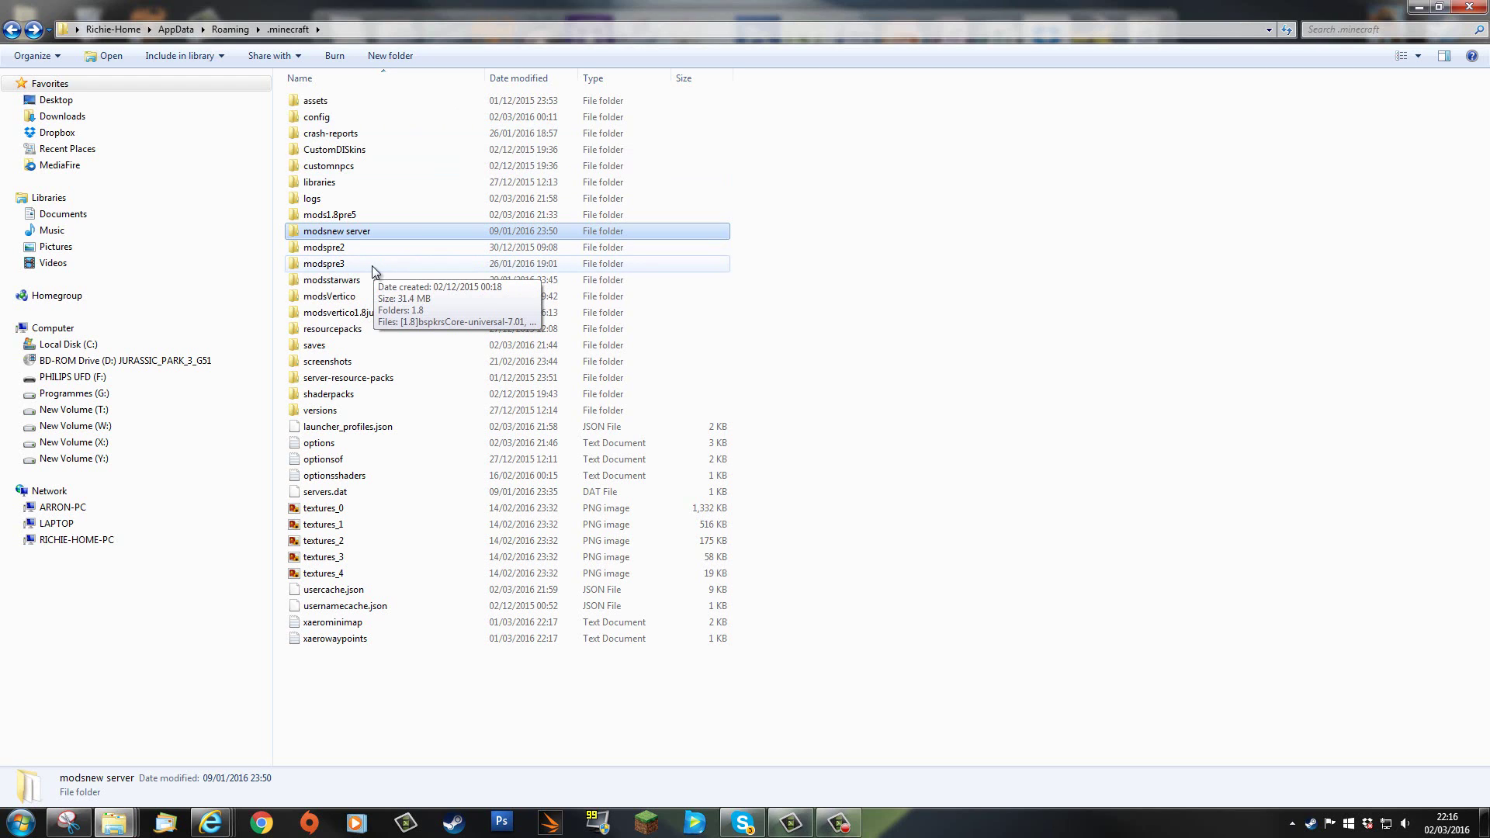
Inspect the 11 jars in modspre3, including JurassiCraft-2.0.0-Pre, then return to .minecraft.
{"action": "double_click", "coordinate": [362, 264]}
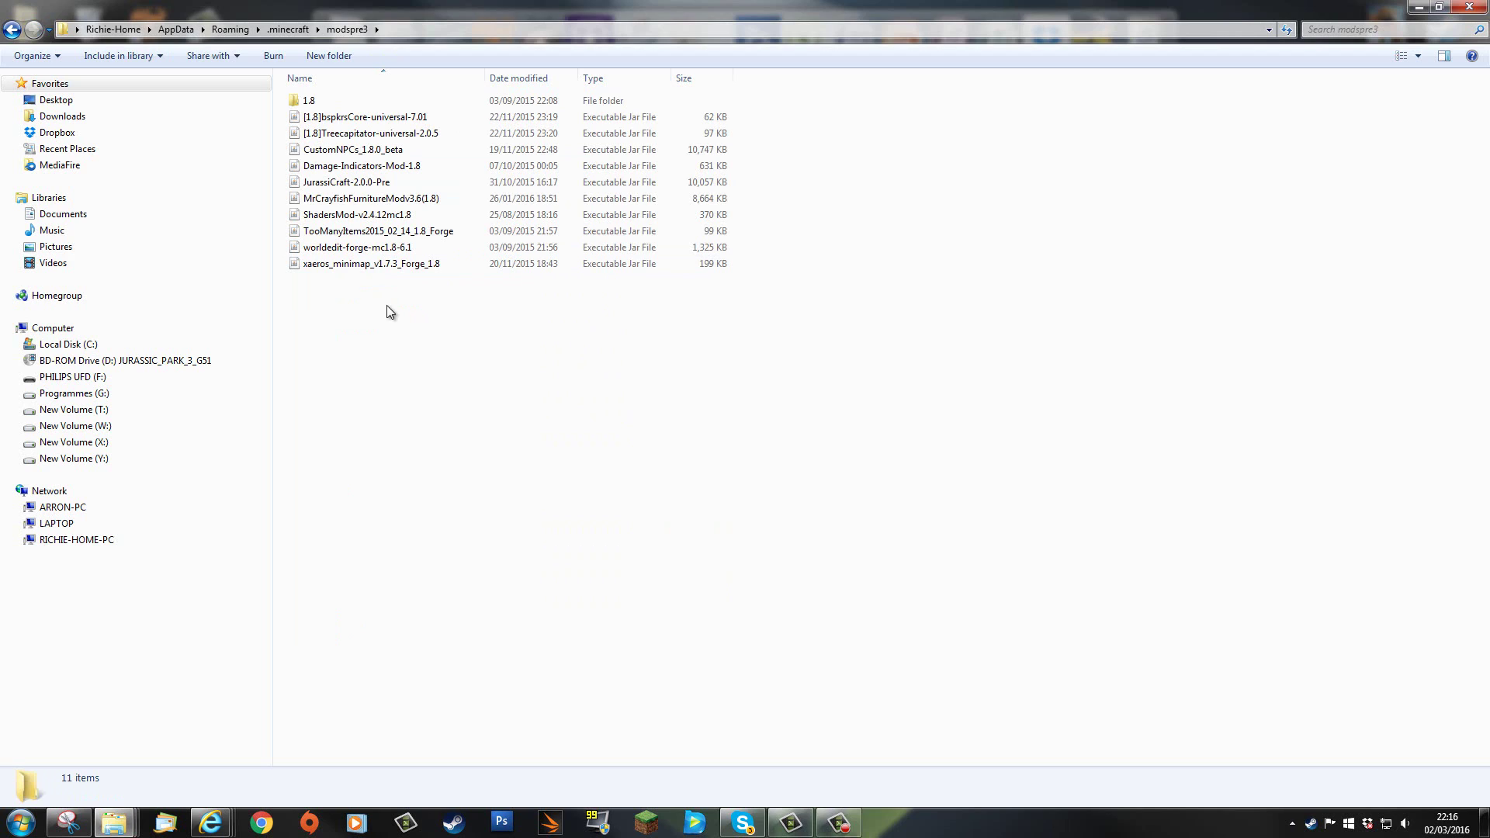
{"action": "mouse_move", "coordinate": [335, 189]}
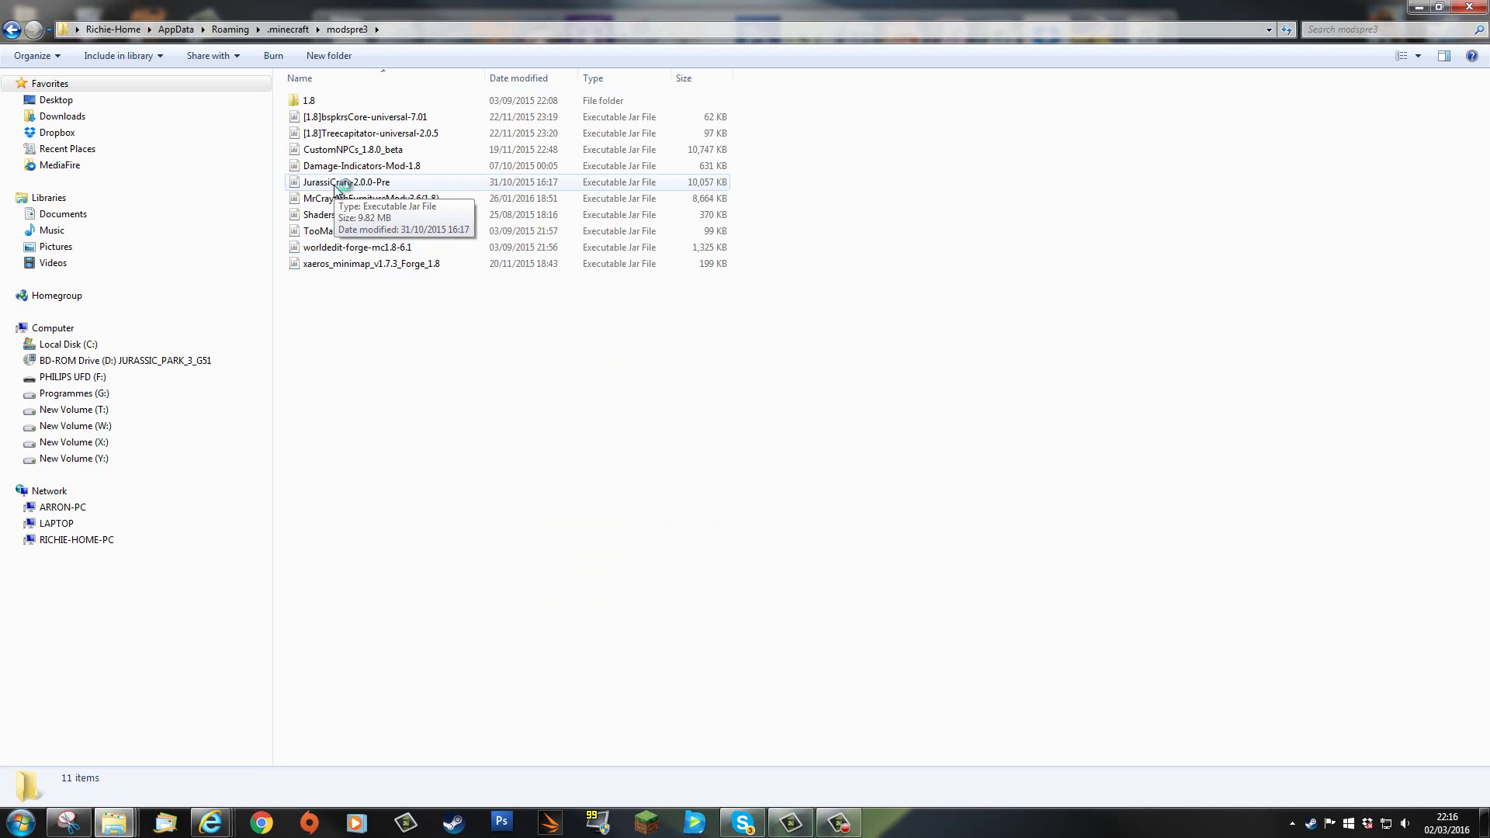
{"action": "mouse_move", "coordinate": [478, 188]}
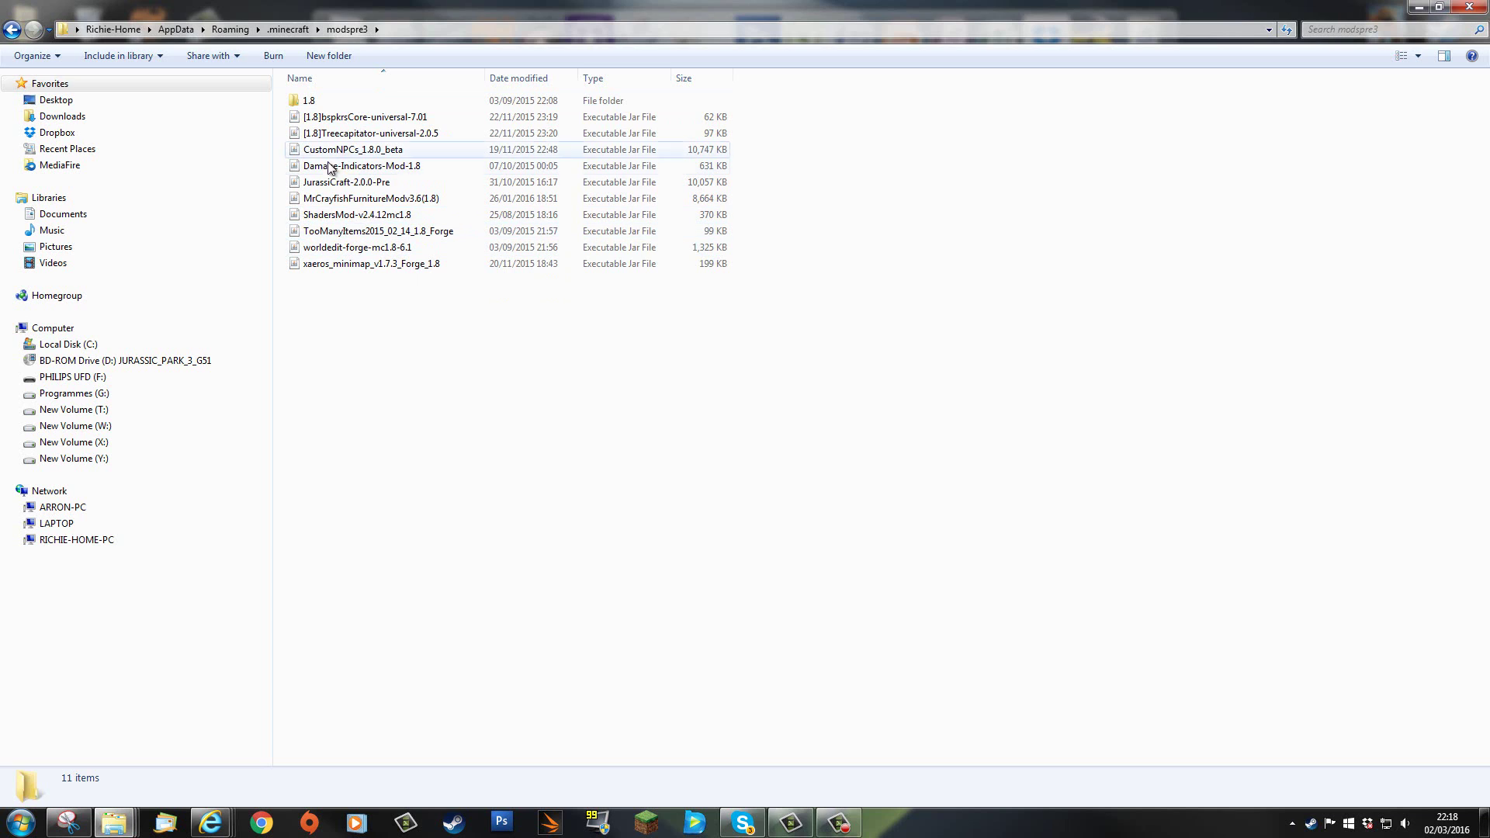
{"action": "key", "text": "BackSpace"}
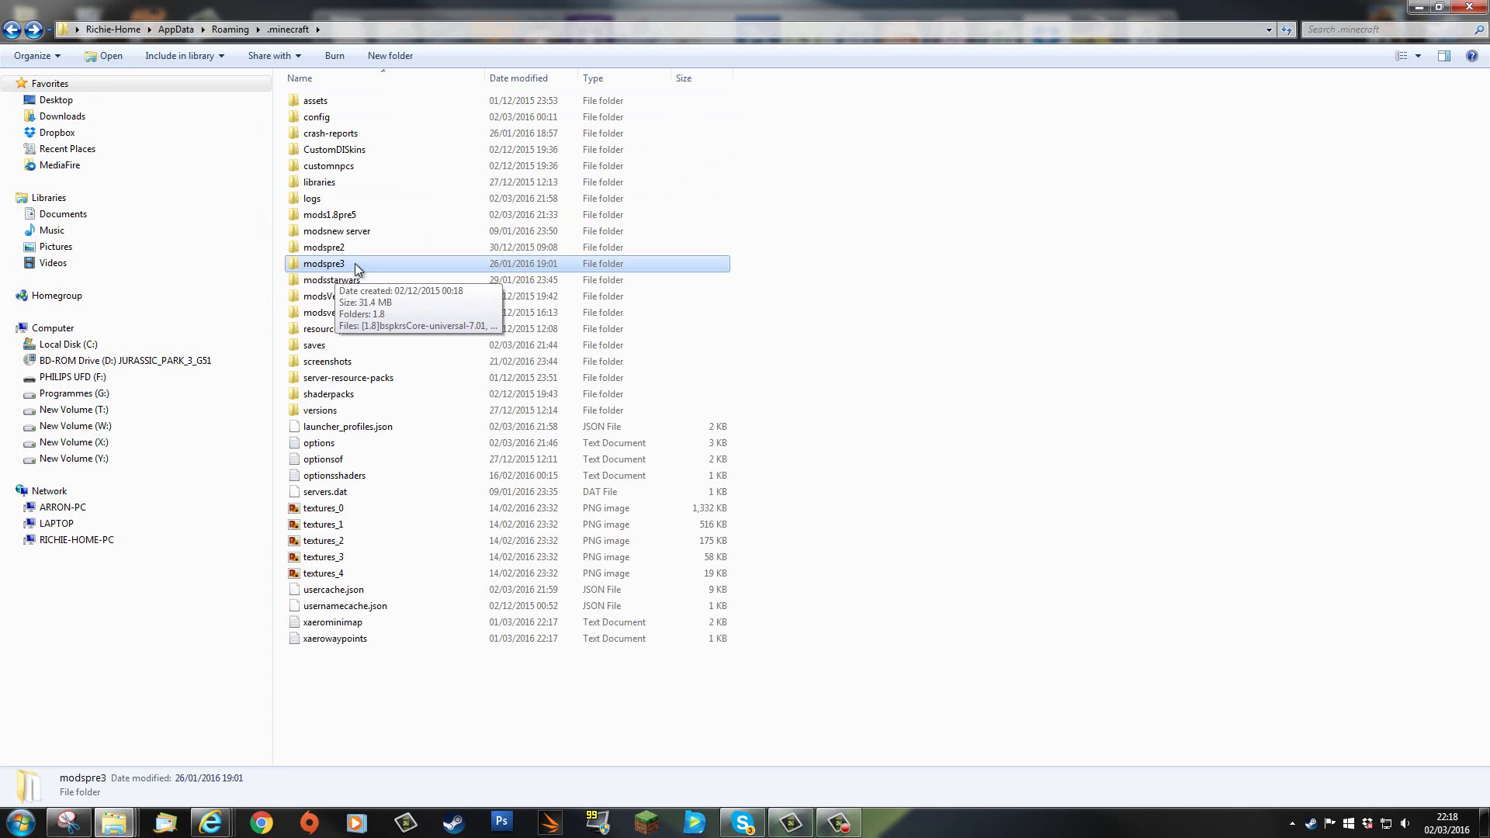
Rename the modspre3 folder to mods by removing 'pre3'.
{"action": "left_click", "coordinate": [357, 267]}
{"action": "left_click", "coordinate": [355, 263]}
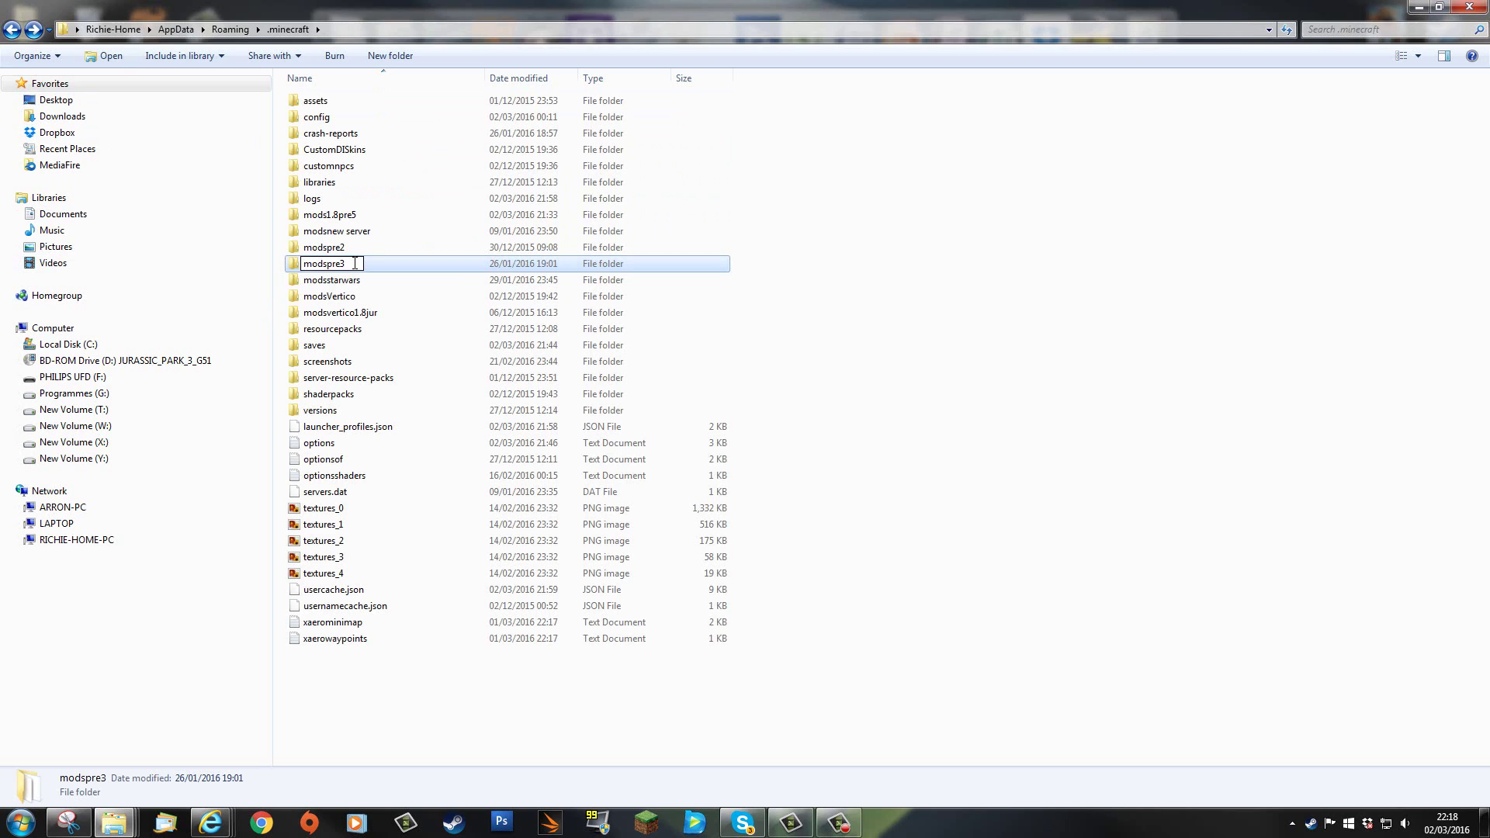
{"action": "key", "text": "BackSpace"}
{"action": "key", "text": "BackSpace"}
{"action": "key", "text": "BackSpace"}
{"action": "key", "text": "BackSpace"}
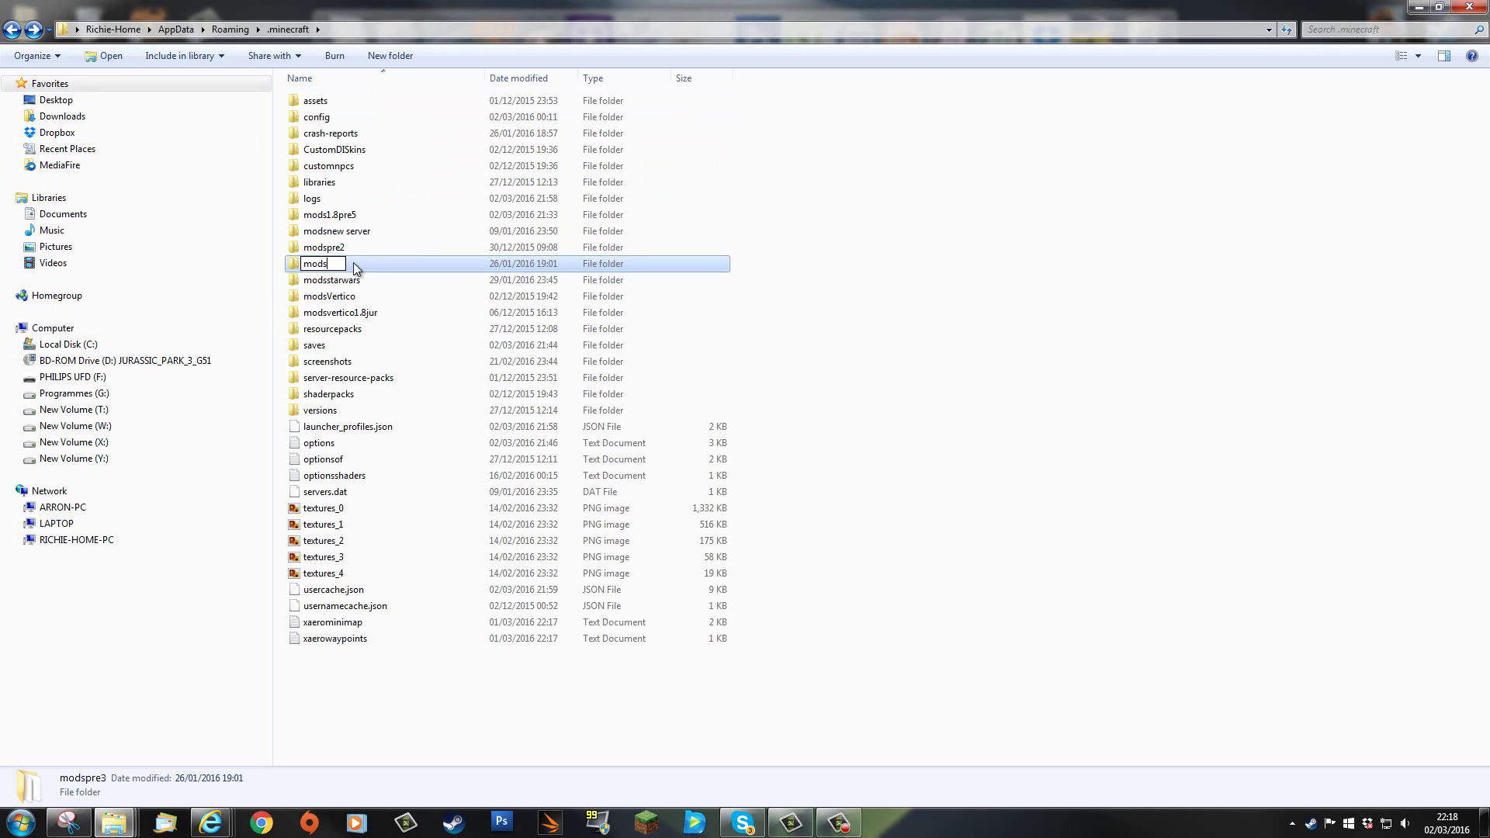
{"action": "left_click", "coordinate": [359, 281]}
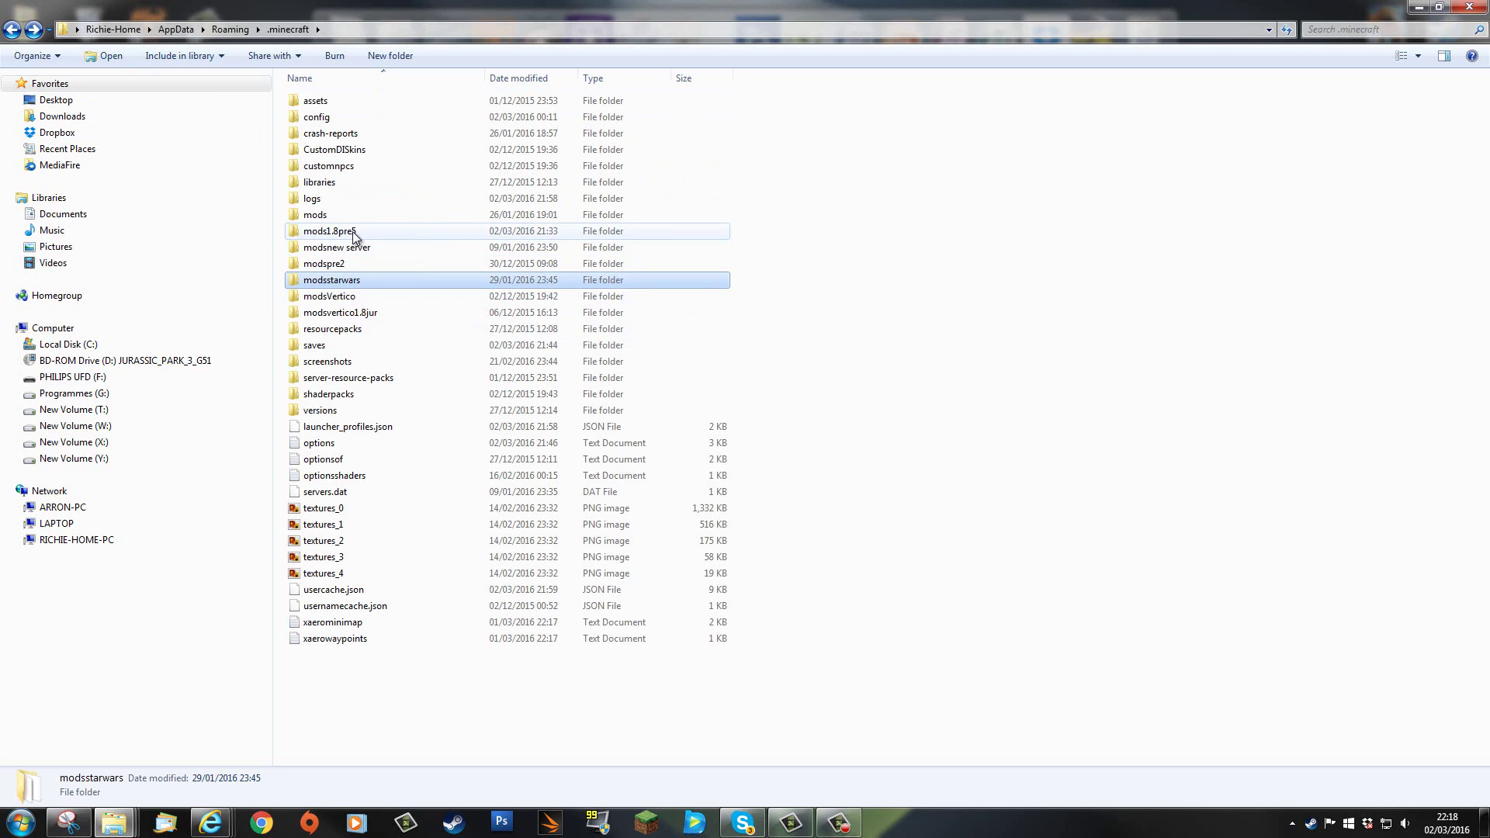
{"action": "left_click", "coordinate": [337, 217]}
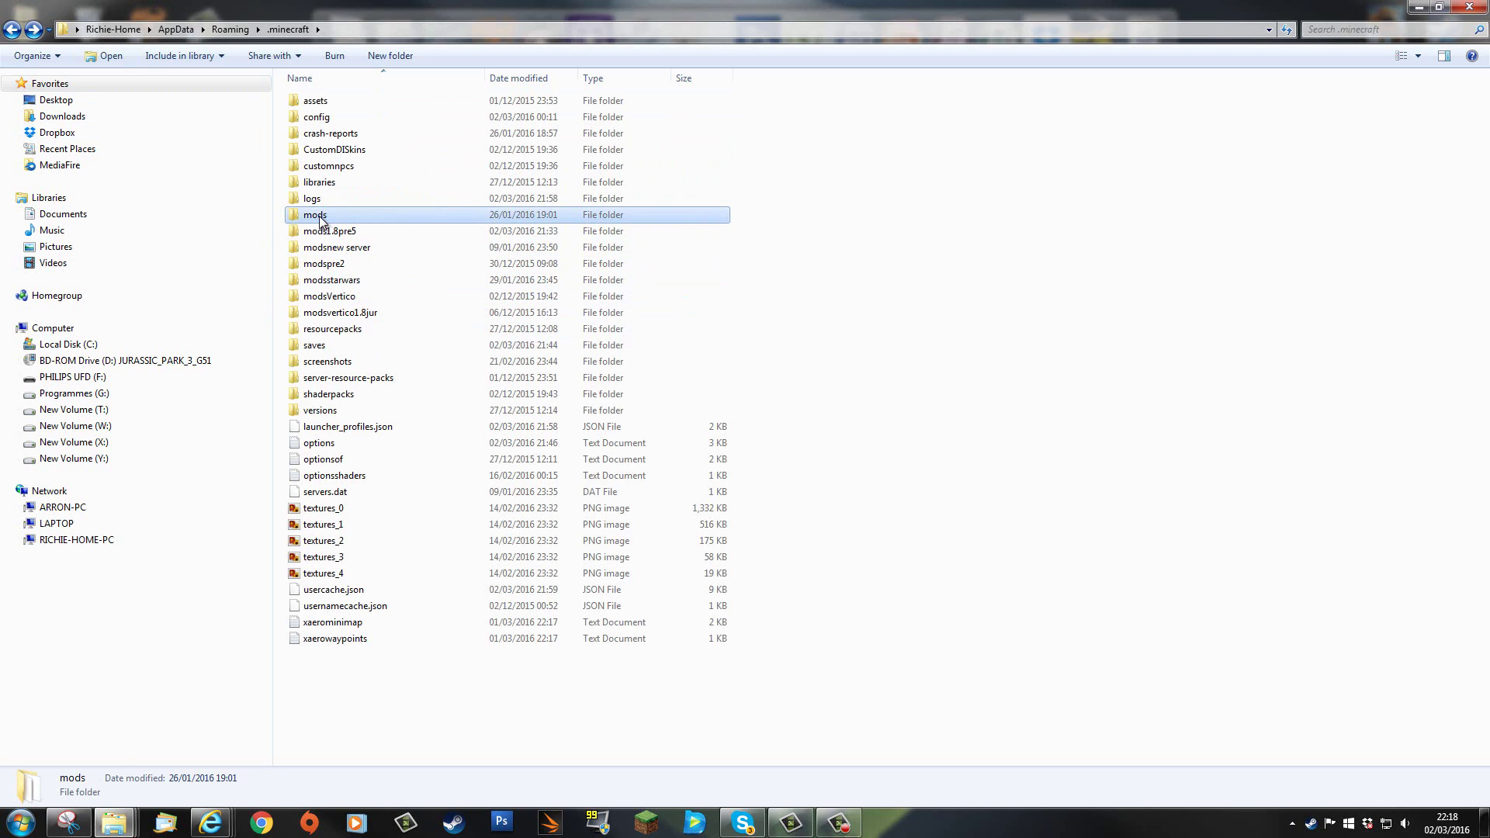
Browse the modspre2 and modsstarwars folders, returning to .minecraft after each.
{"action": "double_click", "coordinate": [326, 264]}
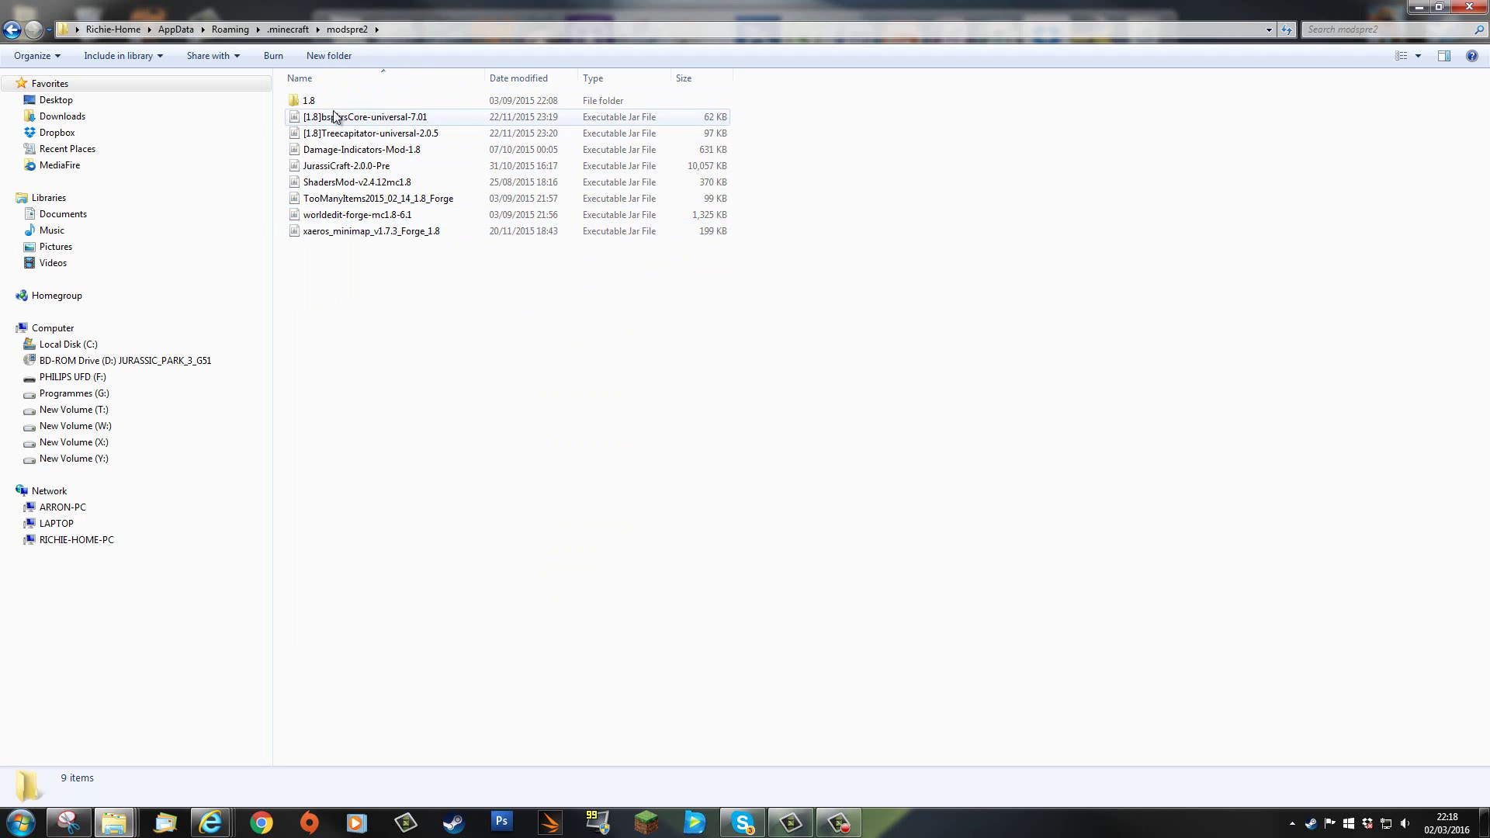
{"action": "left_click", "coordinate": [11, 29]}
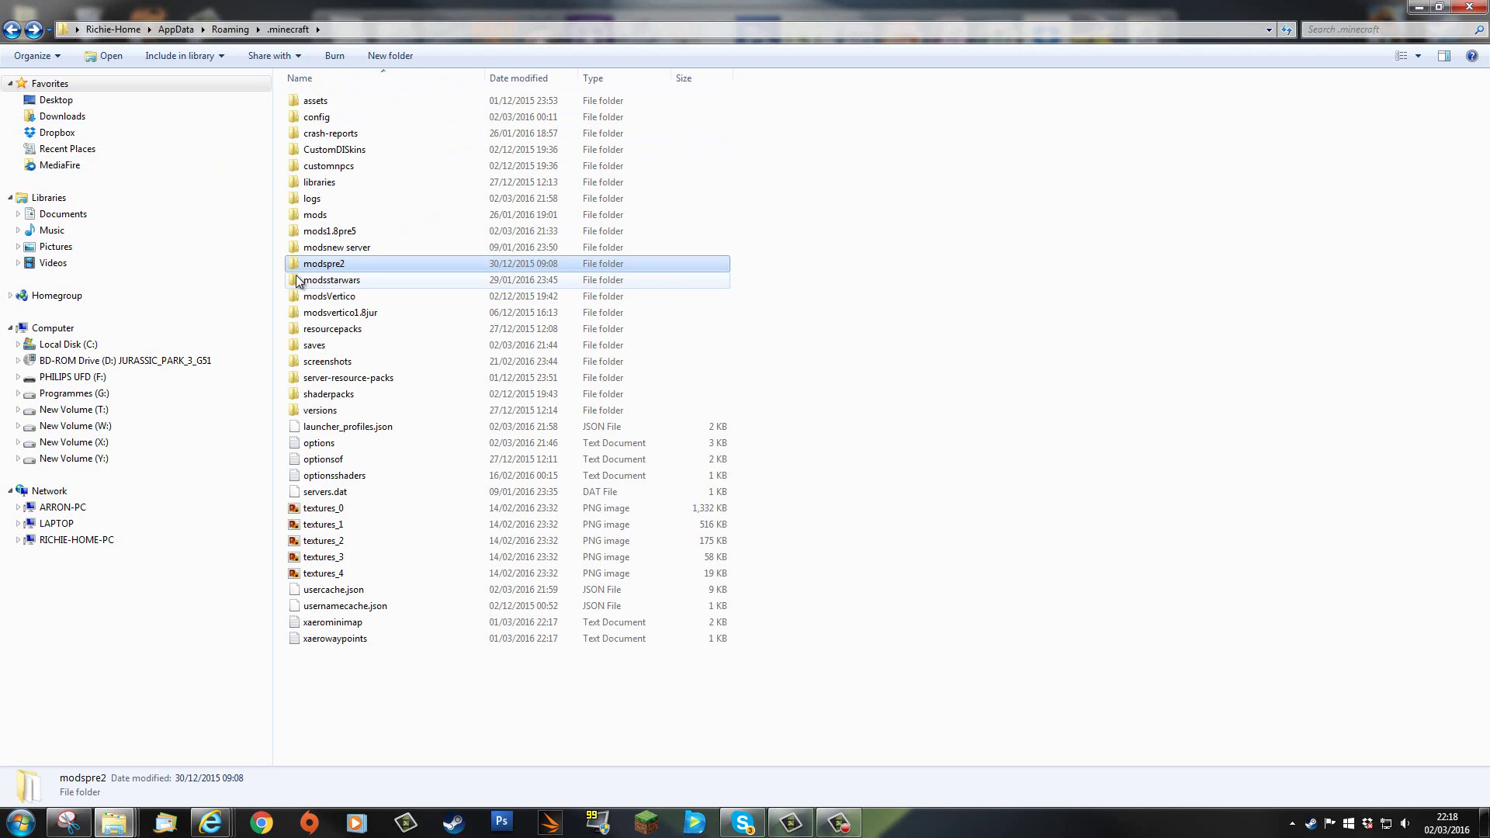
{"action": "left_click", "coordinate": [368, 284]}
{"action": "double_click", "coordinate": [366, 281]}
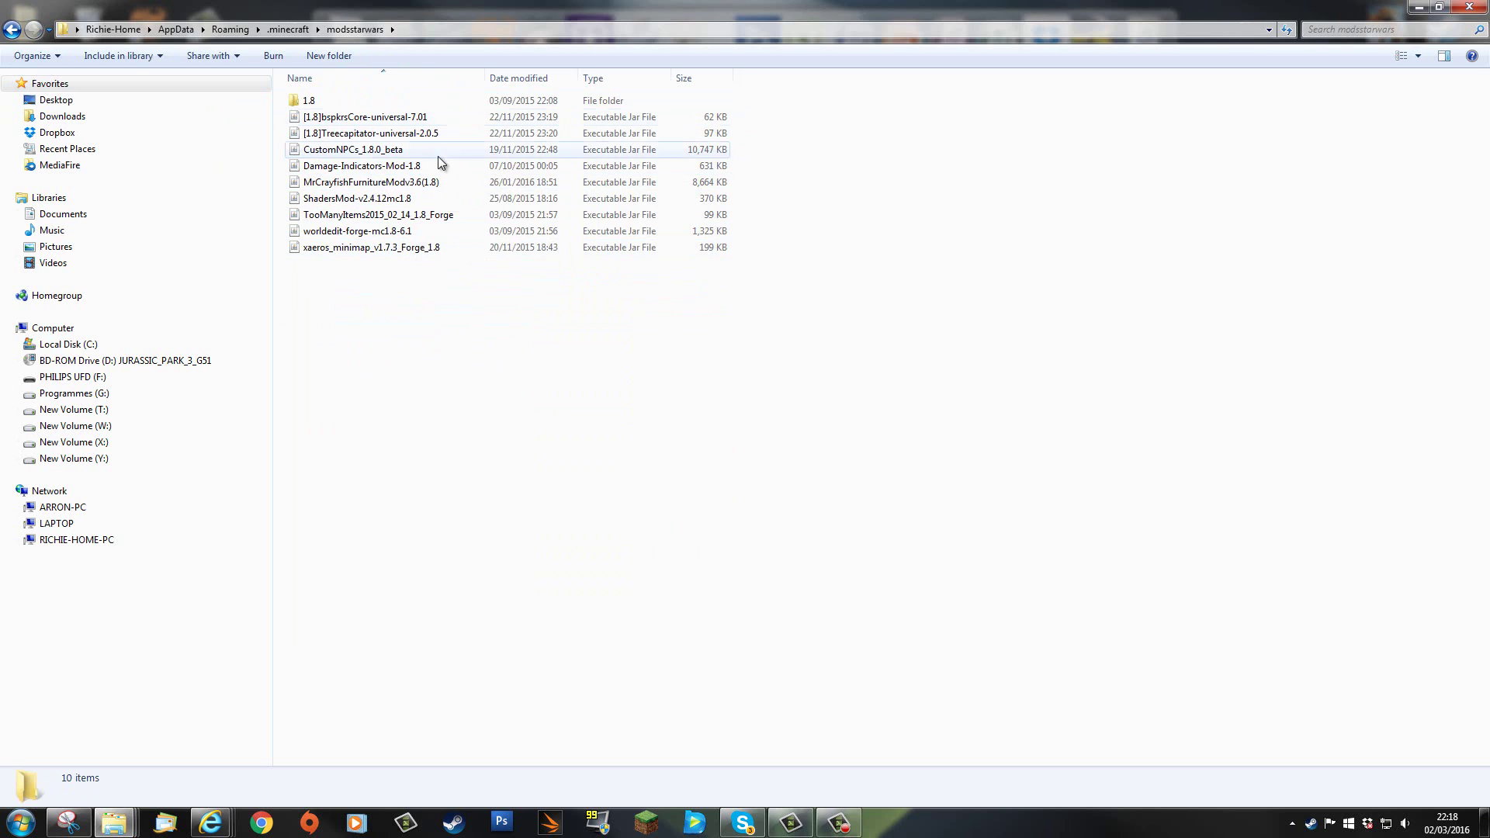
{"action": "left_click", "coordinate": [11, 29]}
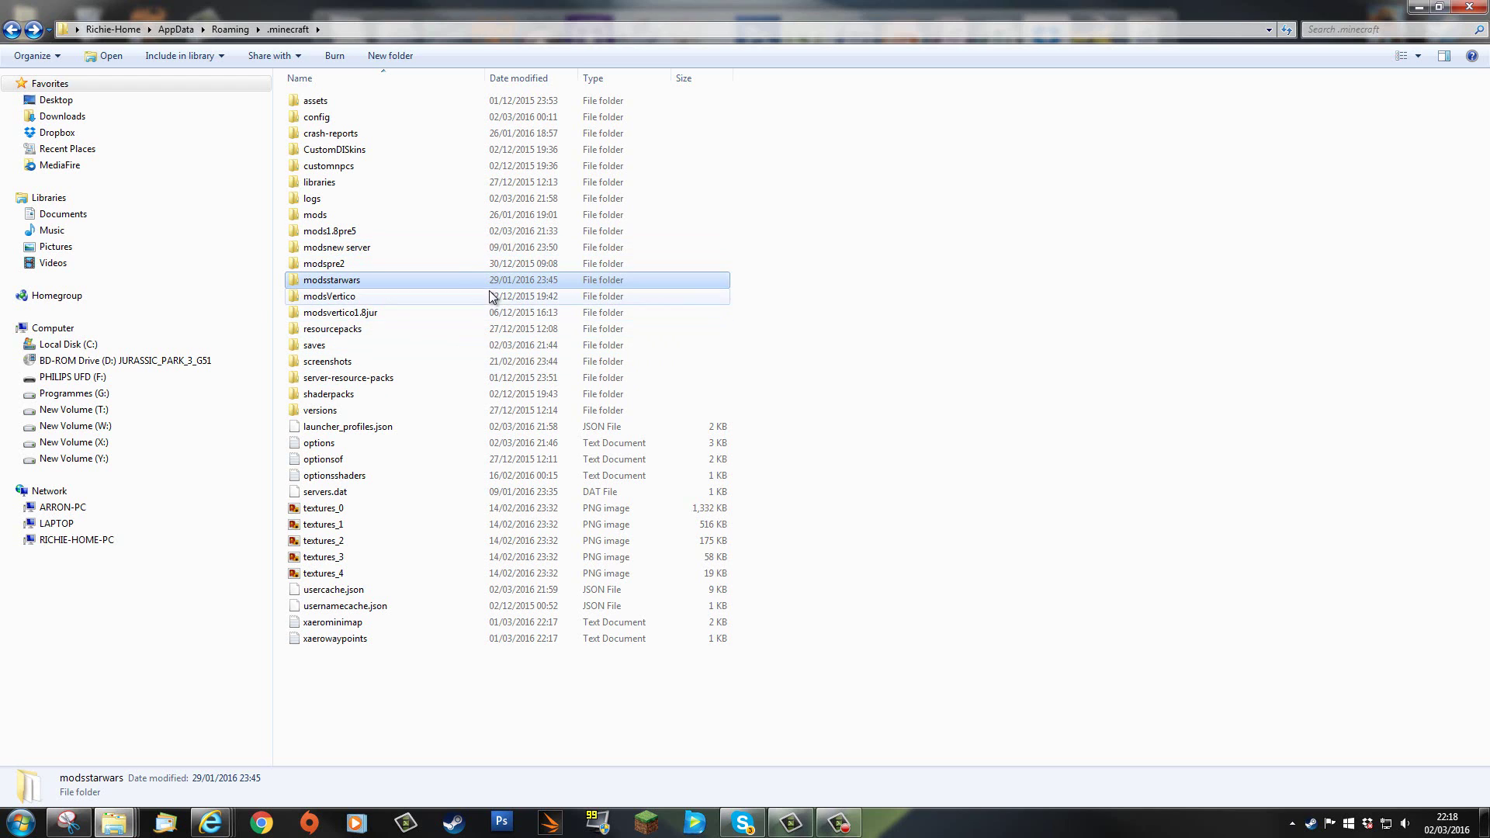
Look through the 23 shader ZIPs in shaderpacks, then go back to .minecraft.
{"action": "double_click", "coordinate": [362, 394]}
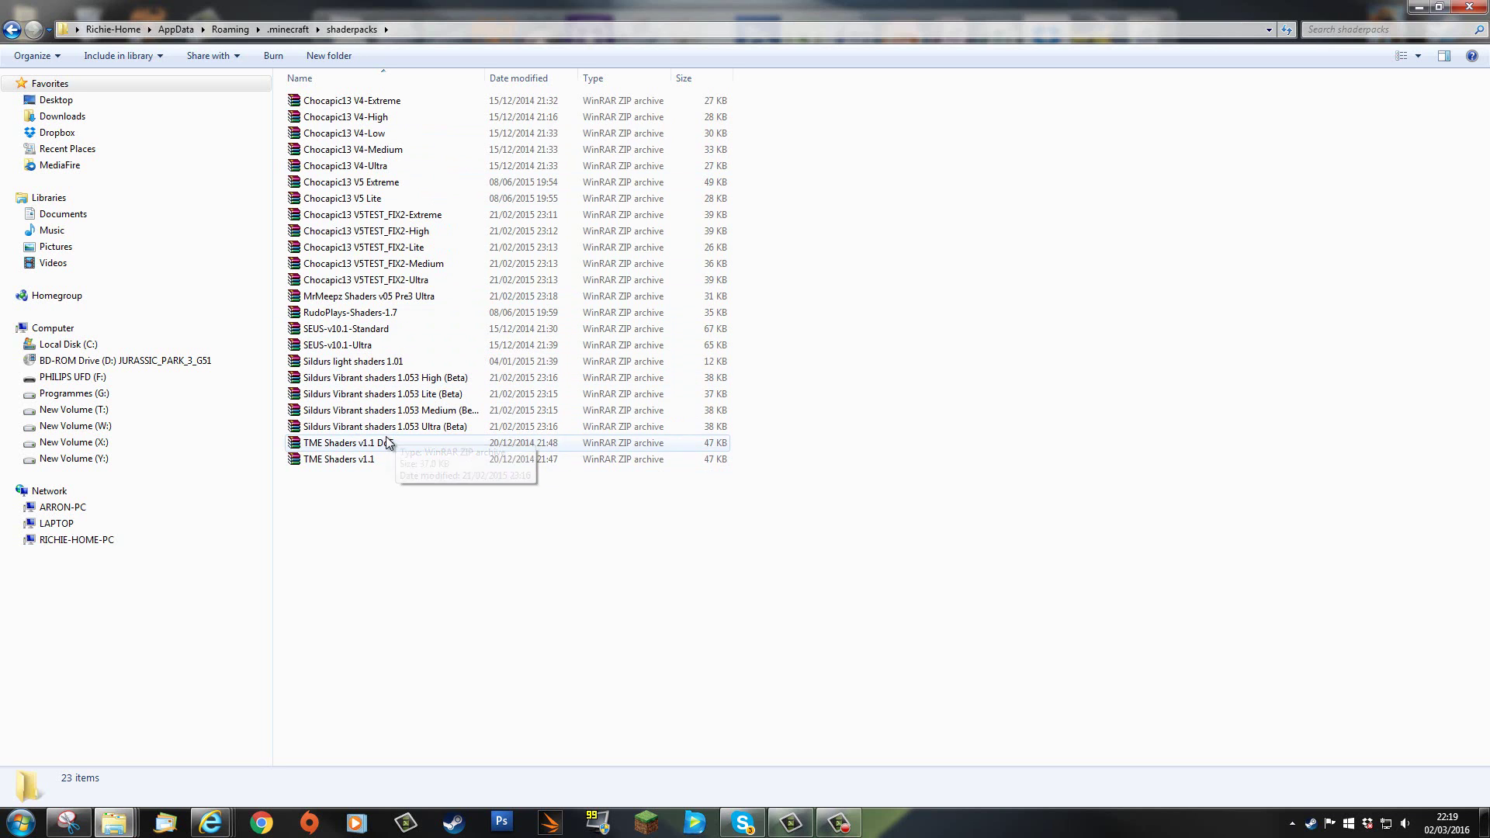
{"action": "left_click", "coordinate": [11, 30]}
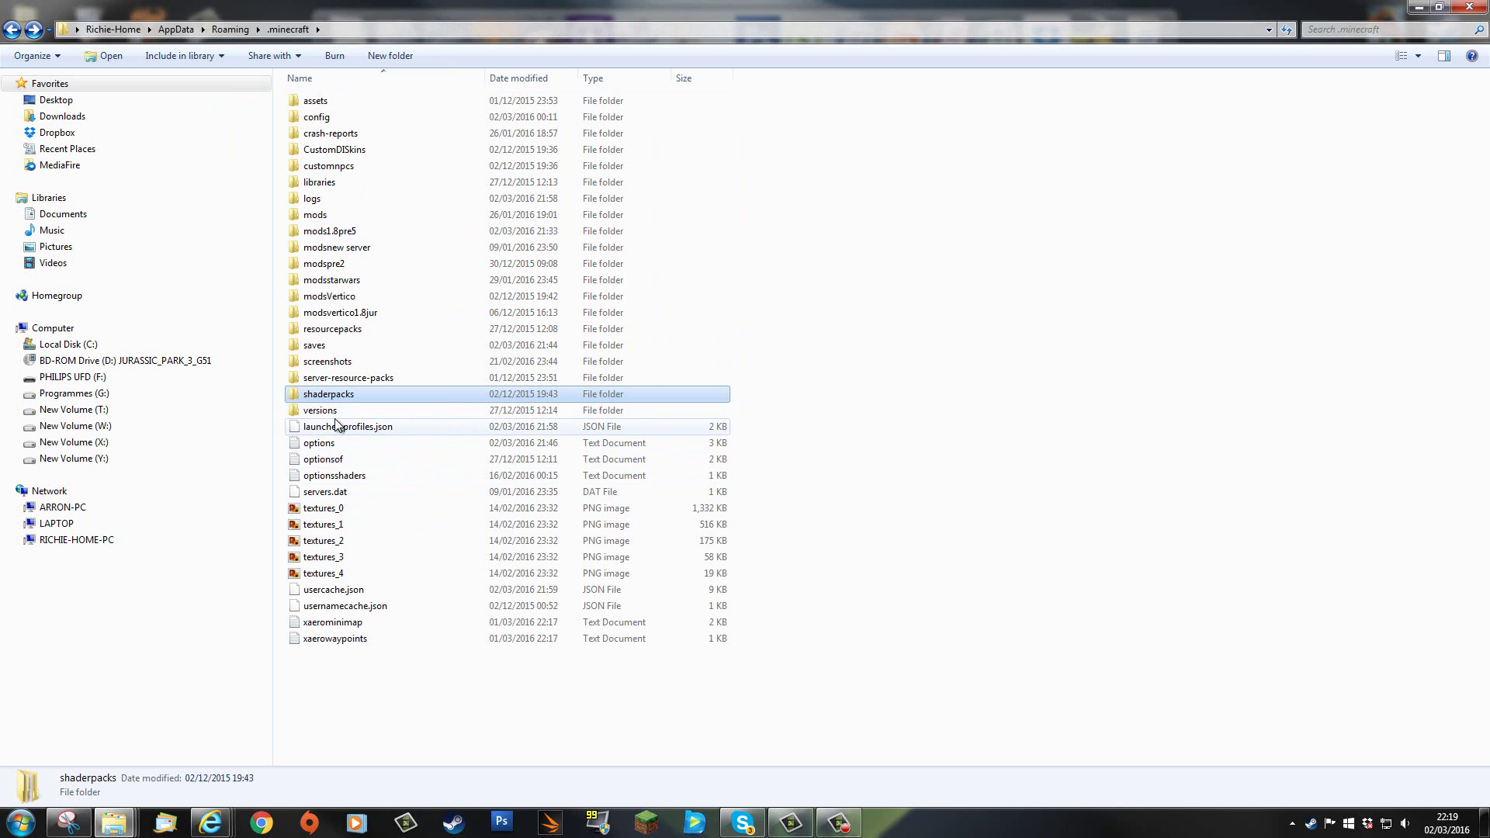
{"action": "double_click", "coordinate": [337, 332]}
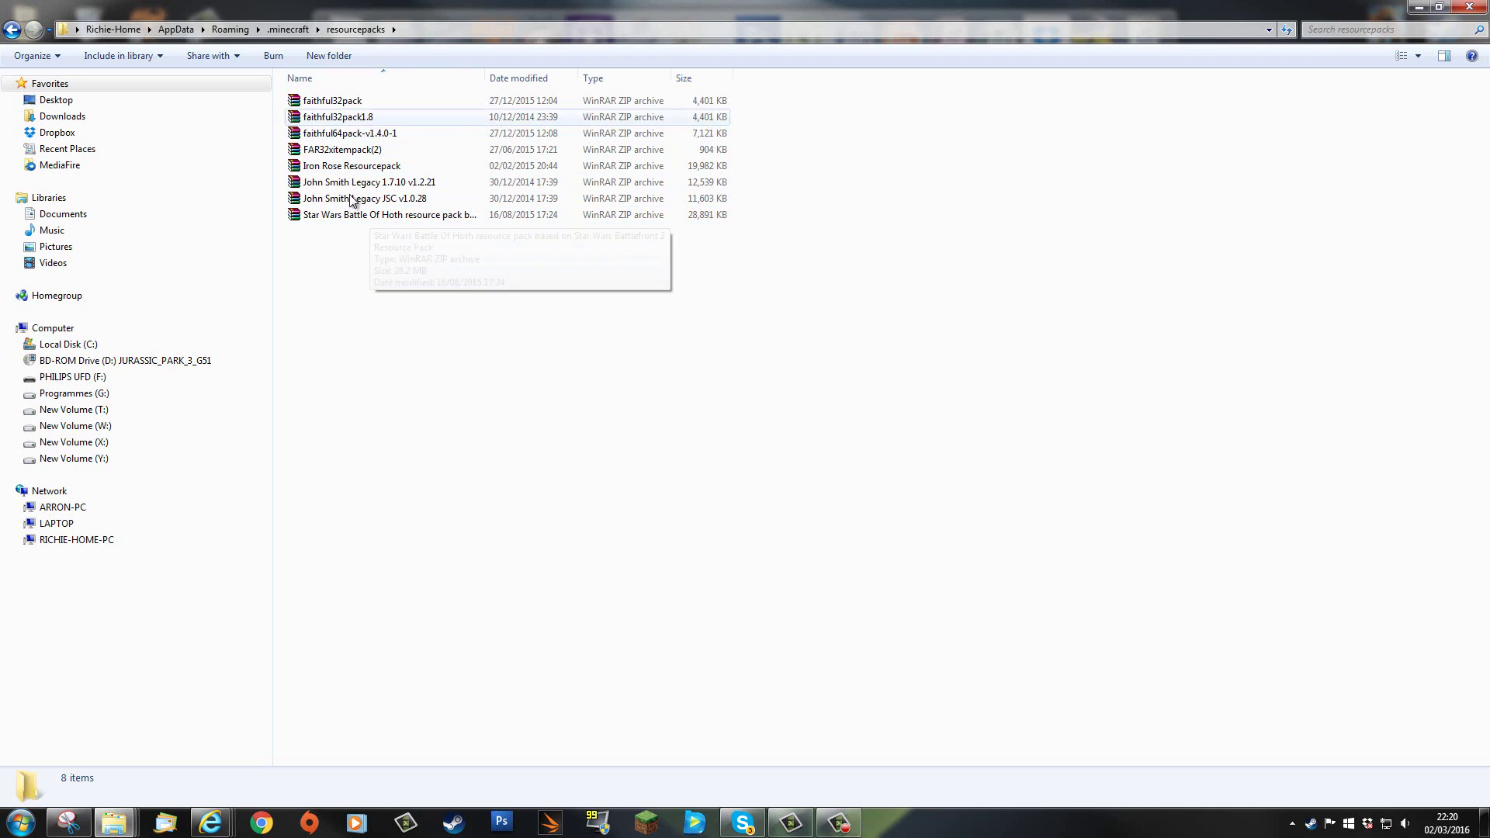
{"action": "left_click", "coordinate": [12, 31]}
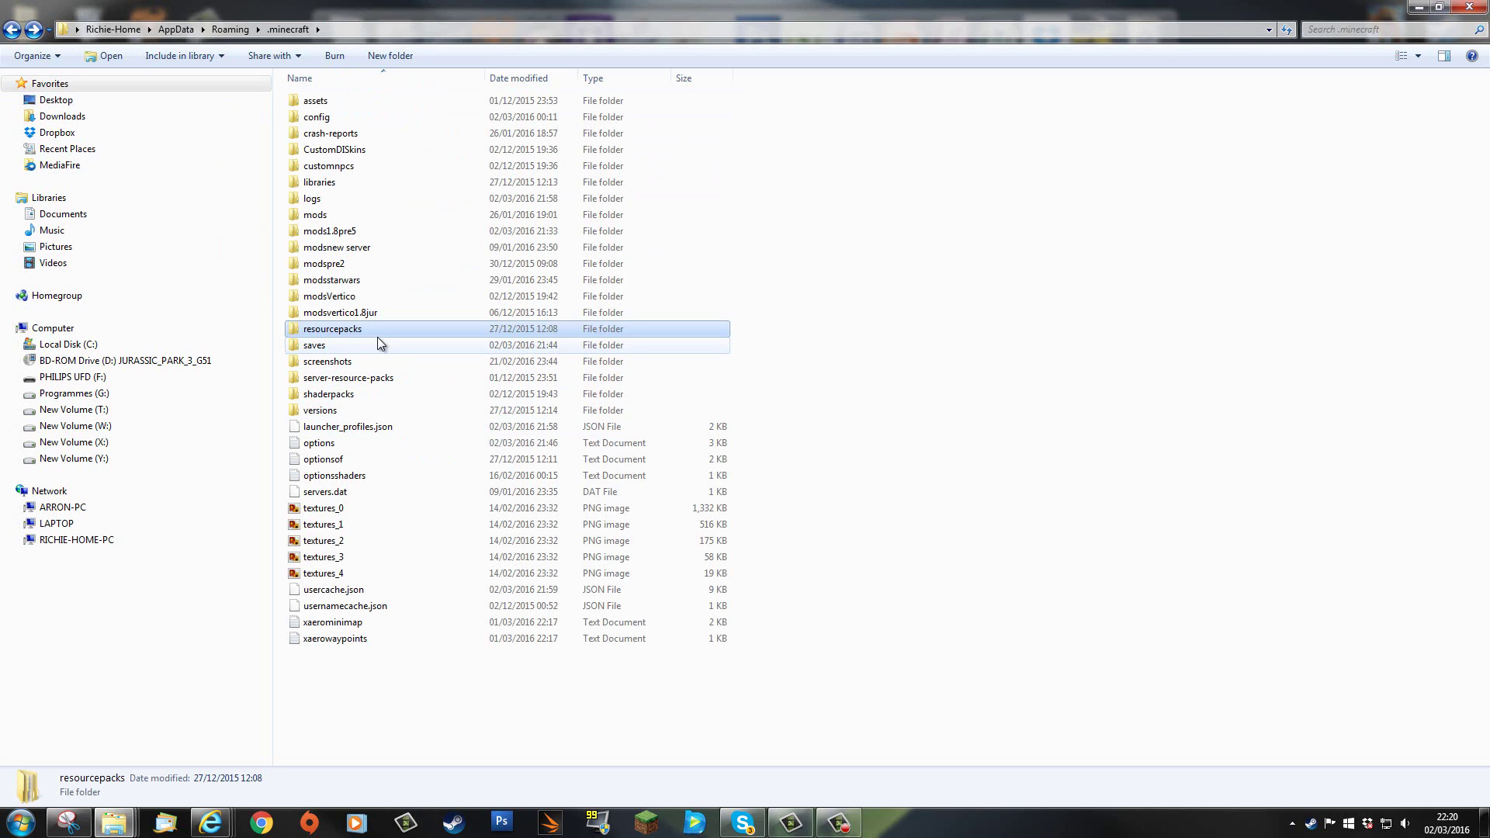
{"action": "left_click", "coordinate": [336, 220]}
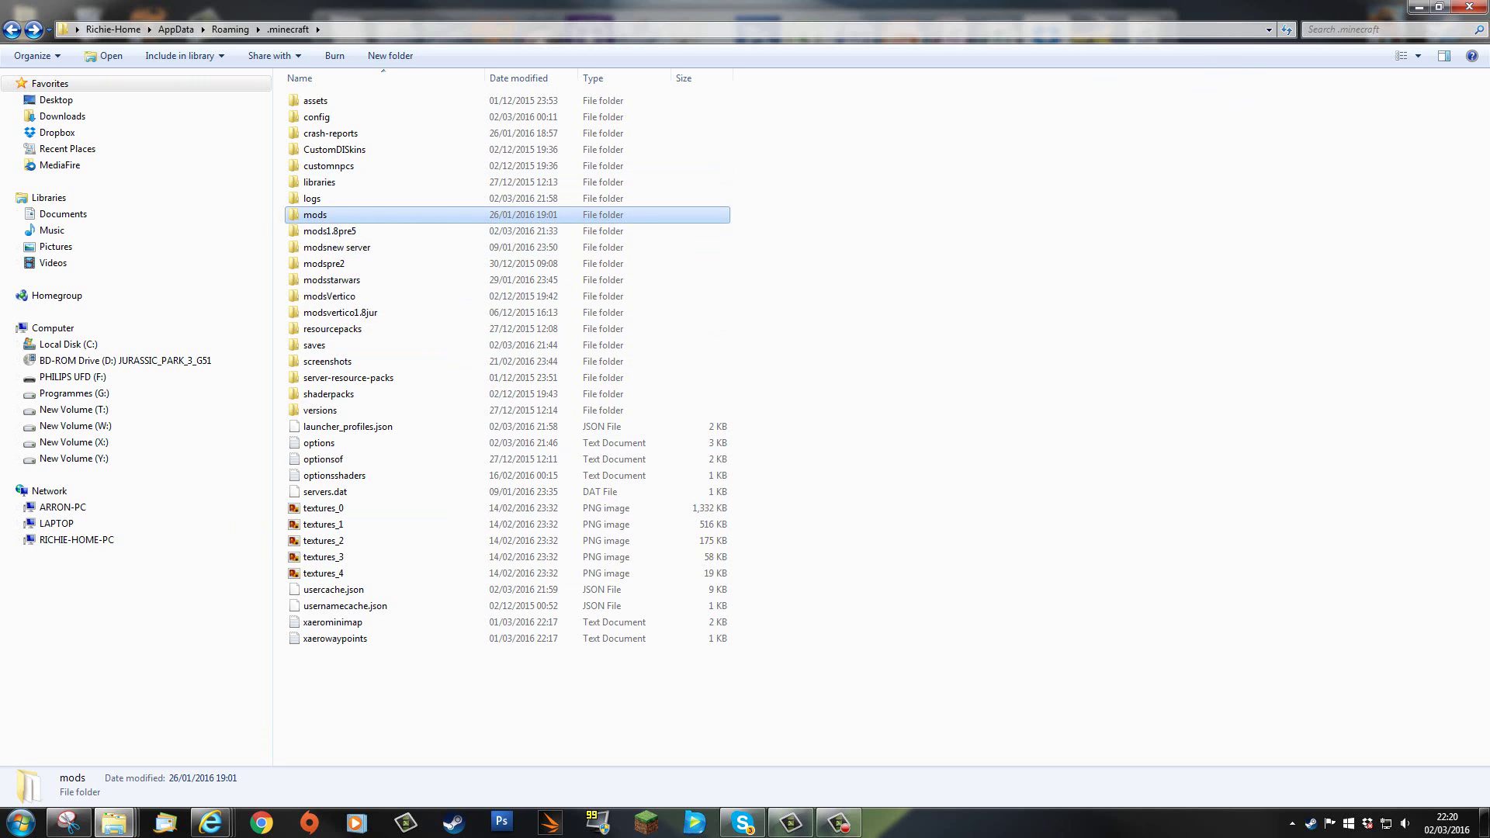
Switch back to fullscreen Minecraft, flying with shaders over the jungle dinosaur park.
{"action": "key", "text": "alt+Tab"}
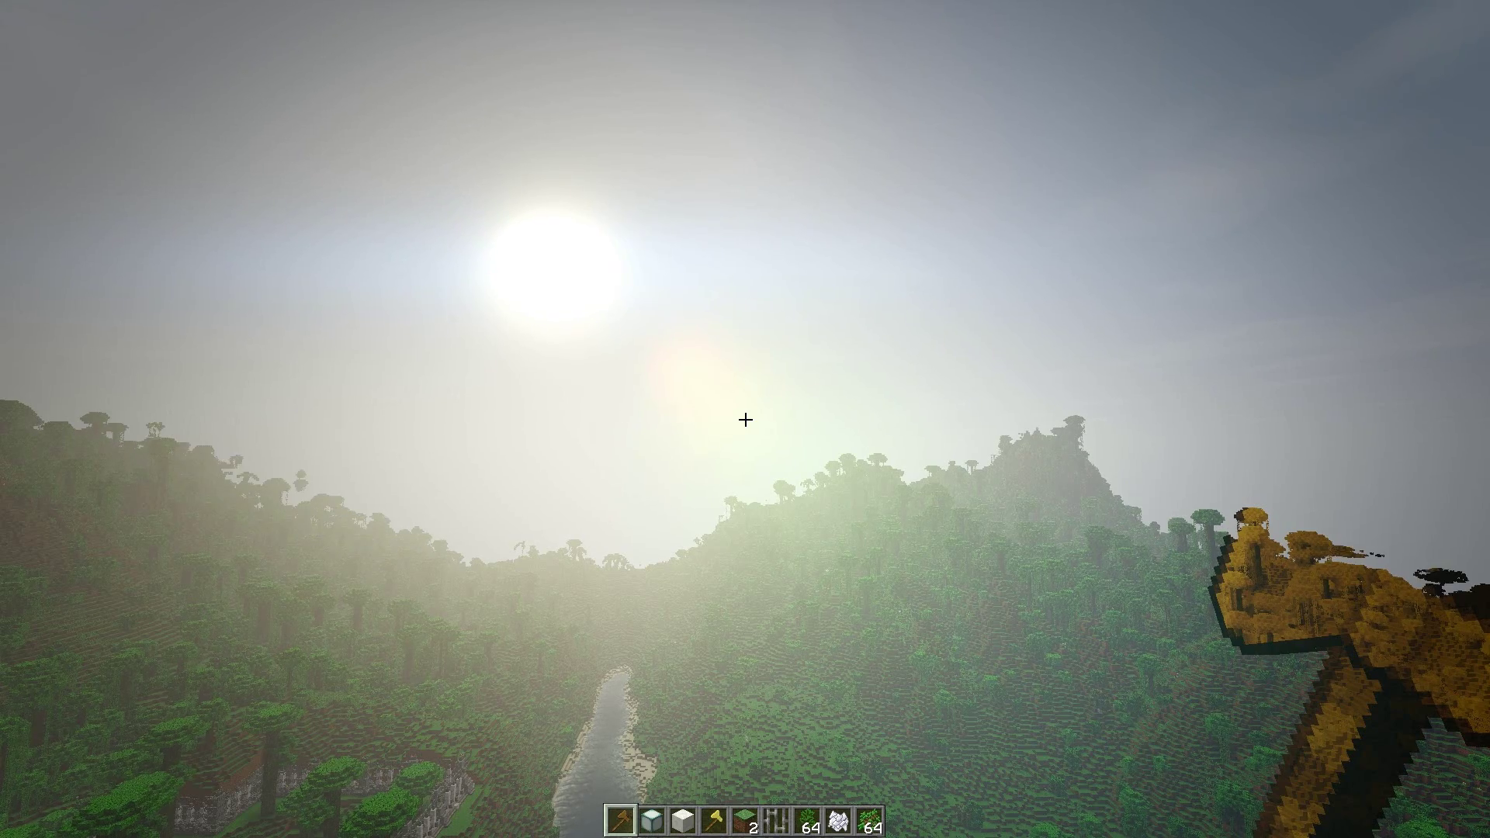
{"action": "mouse_move", "coordinate": [745, 419]}
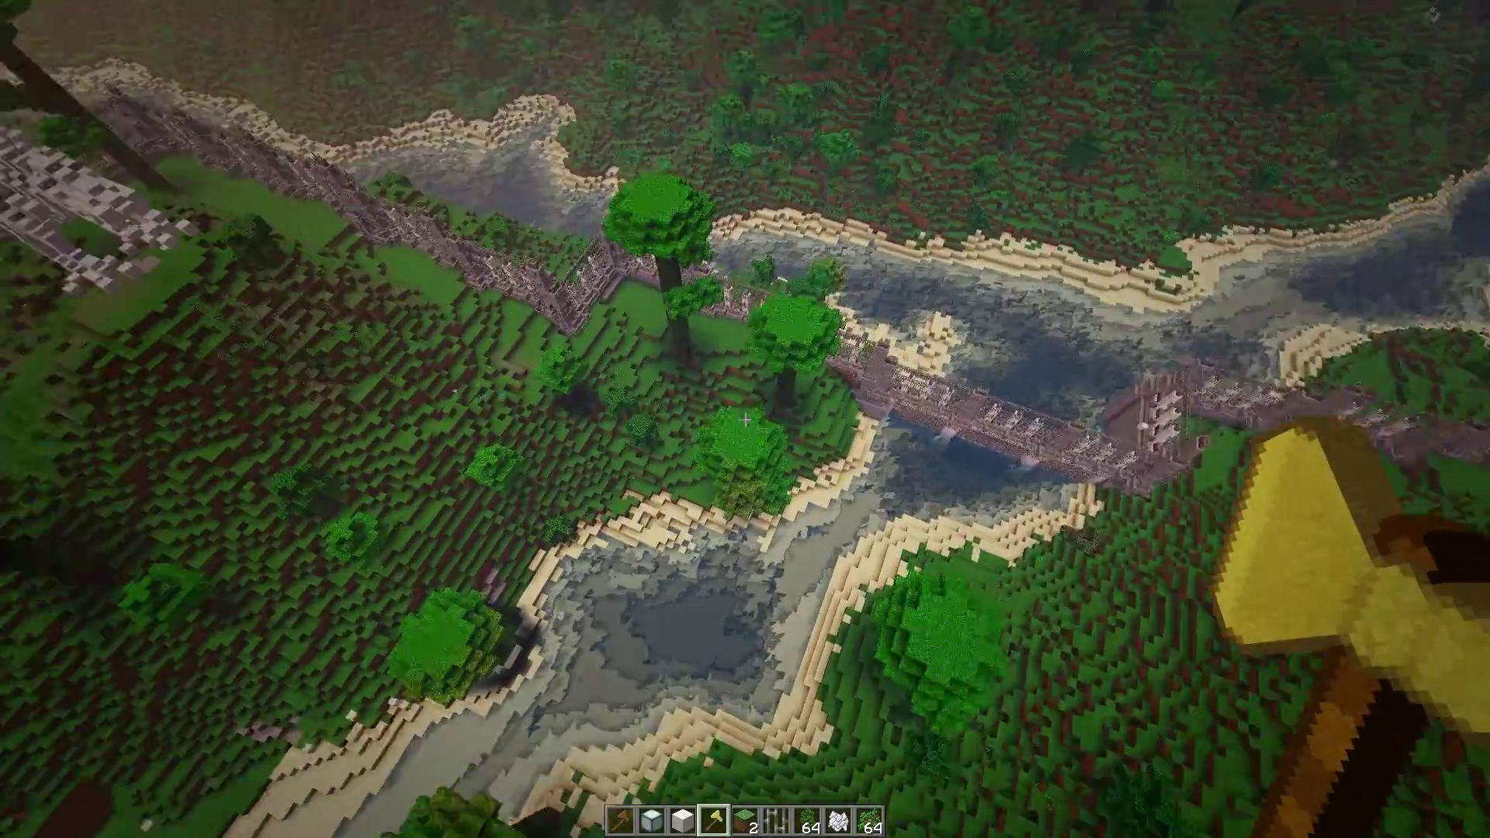
Descend to the pond below the bridge and fly along the river to the Spinosaurus by the waterfall.
{"action": "key", "text": "shift"}
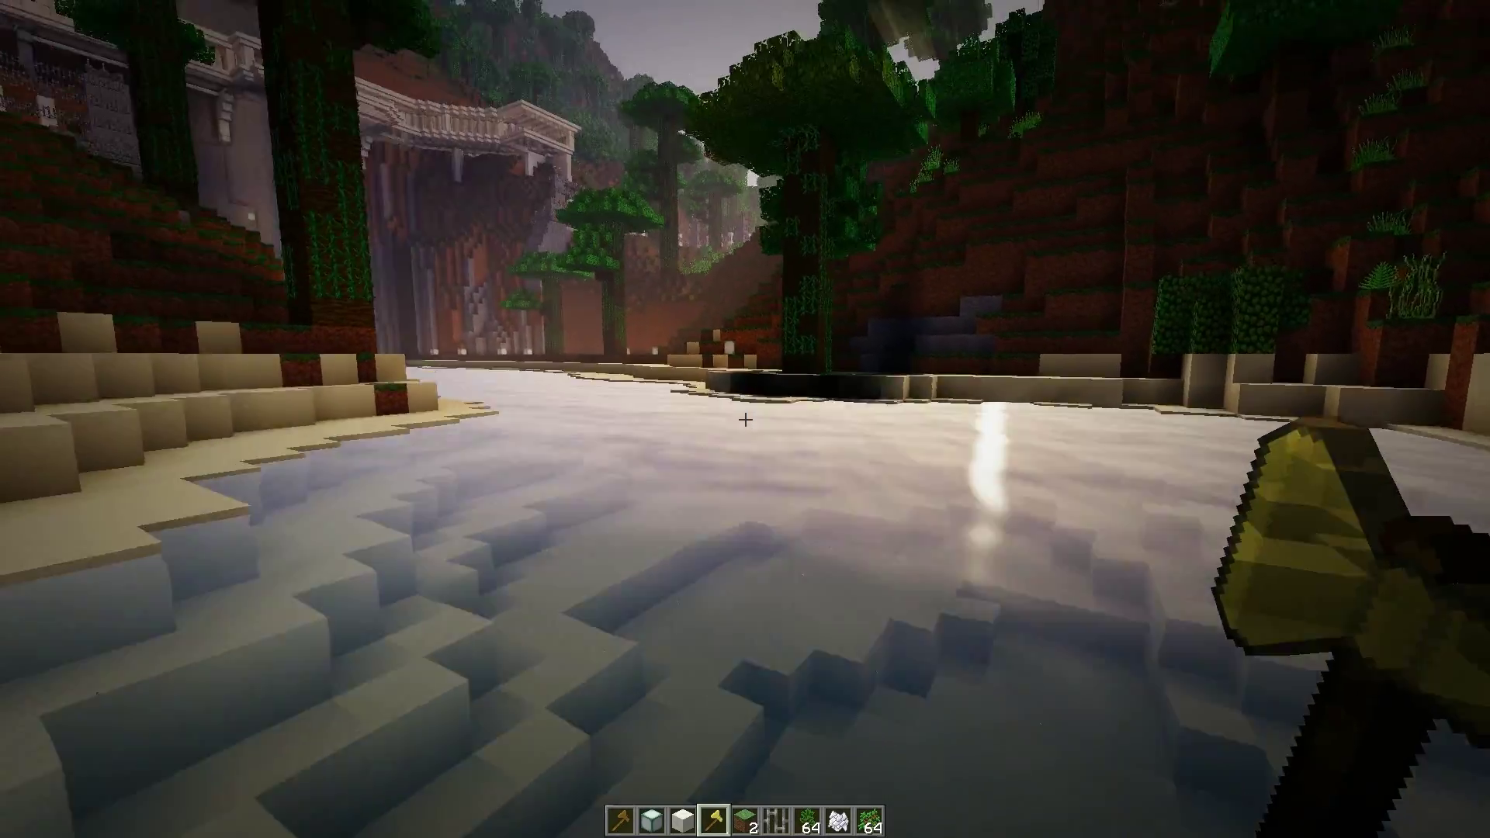
{"action": "key", "text": "w"}
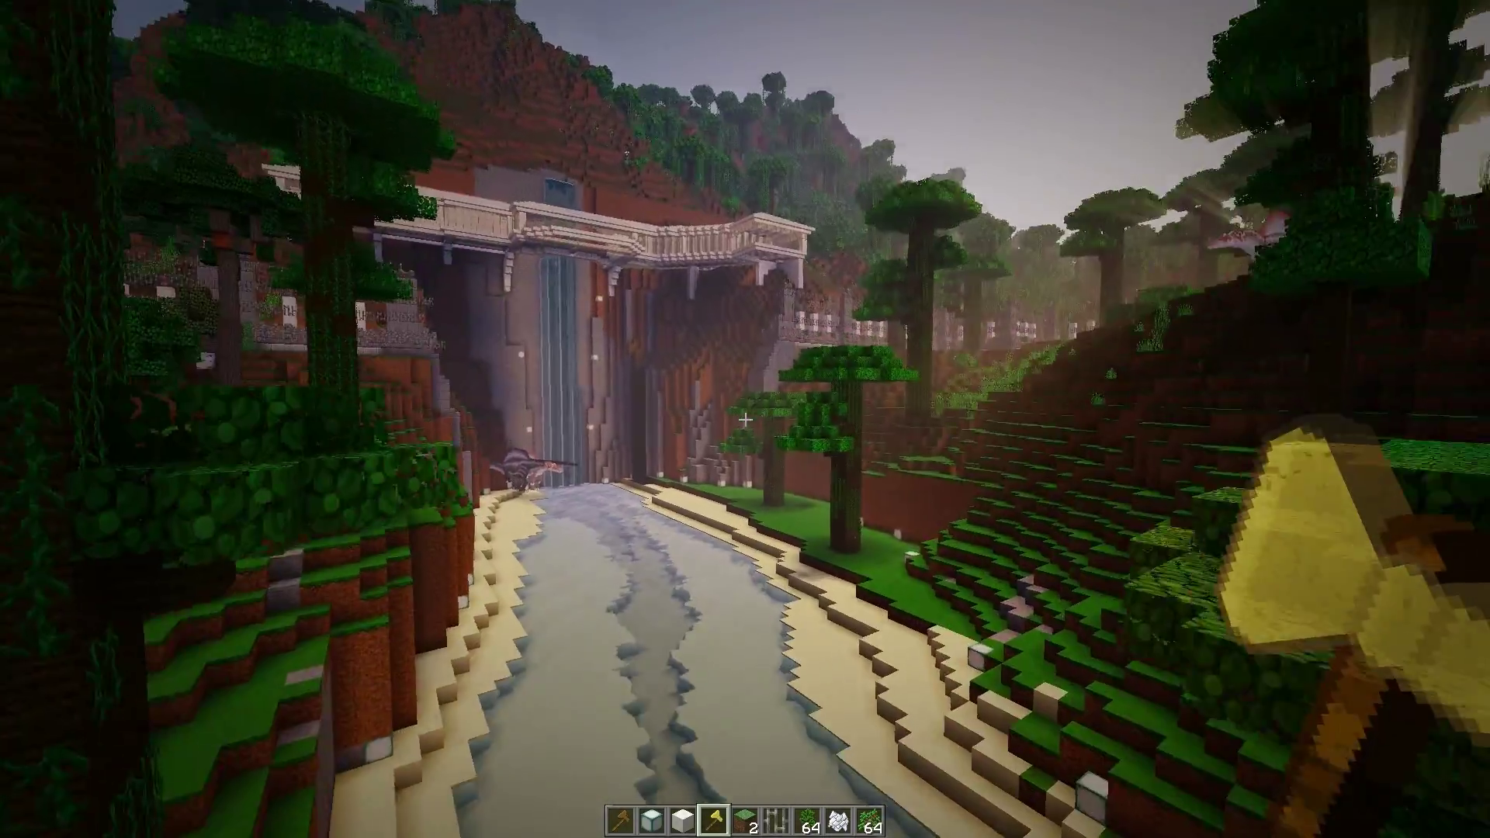
{"action": "key", "text": "w"}
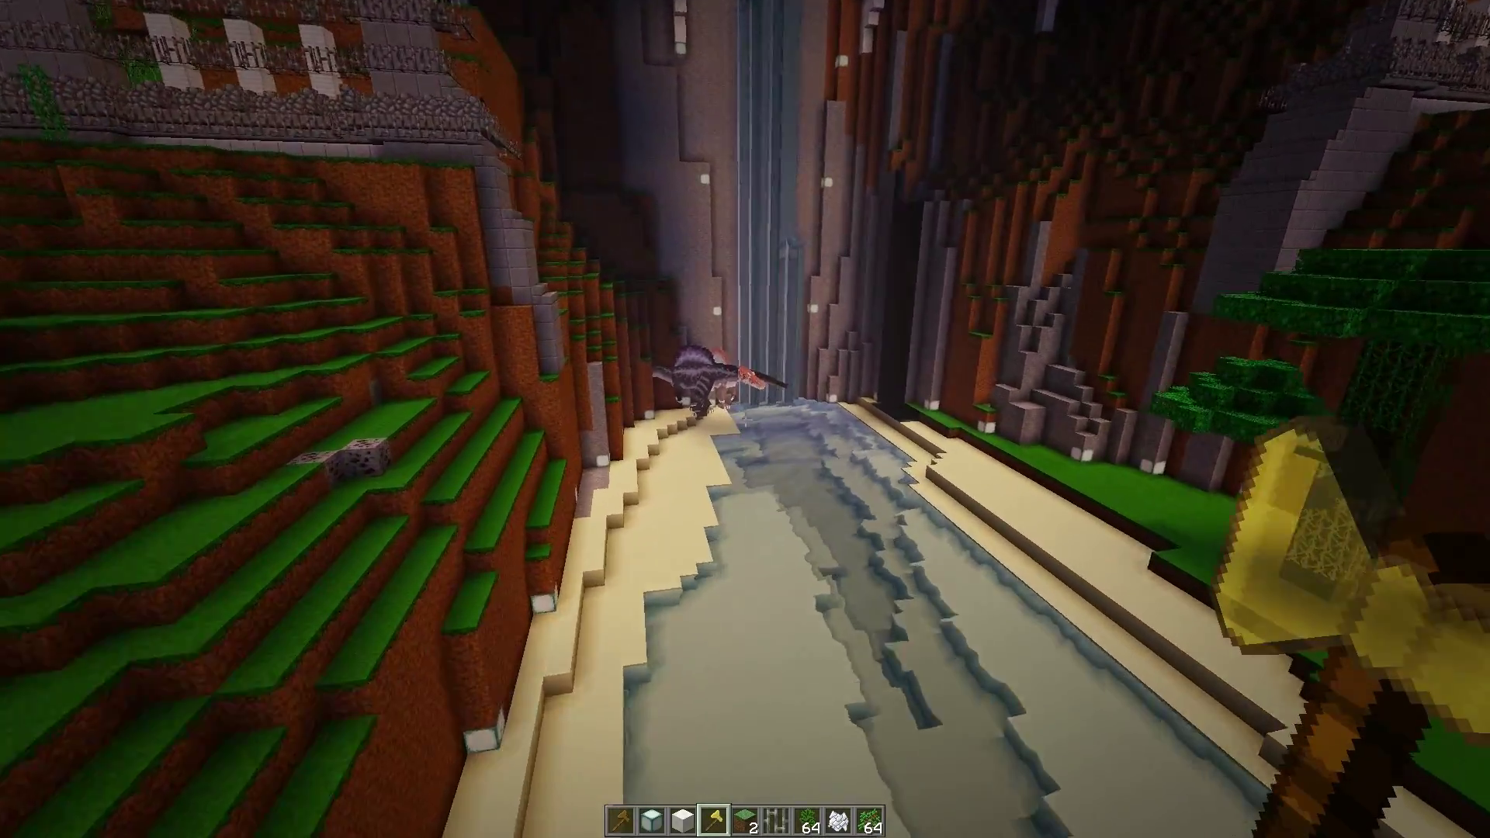
{"action": "key", "text": "w"}
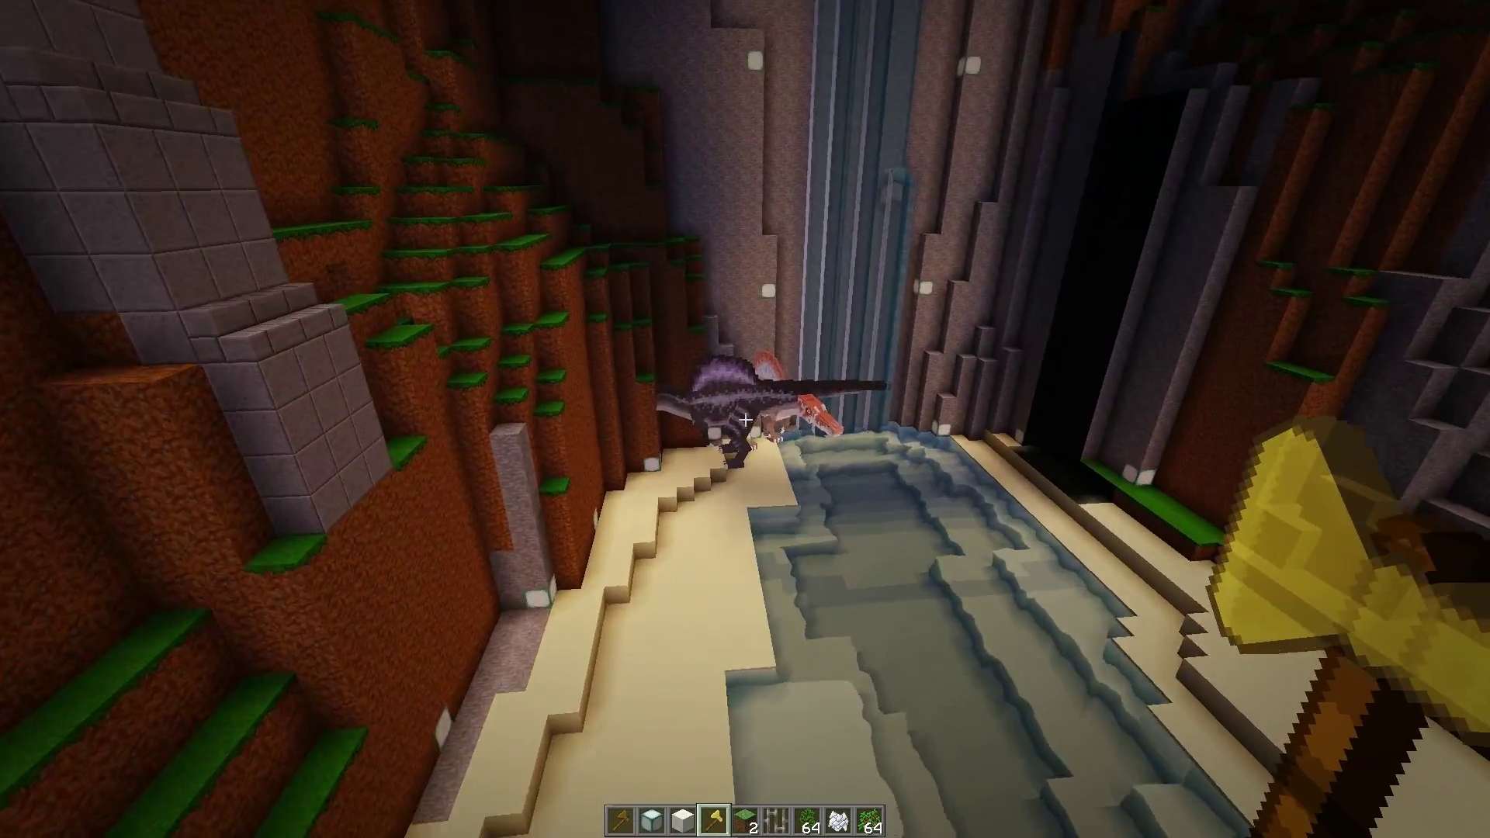
{"action": "key", "text": "w"}
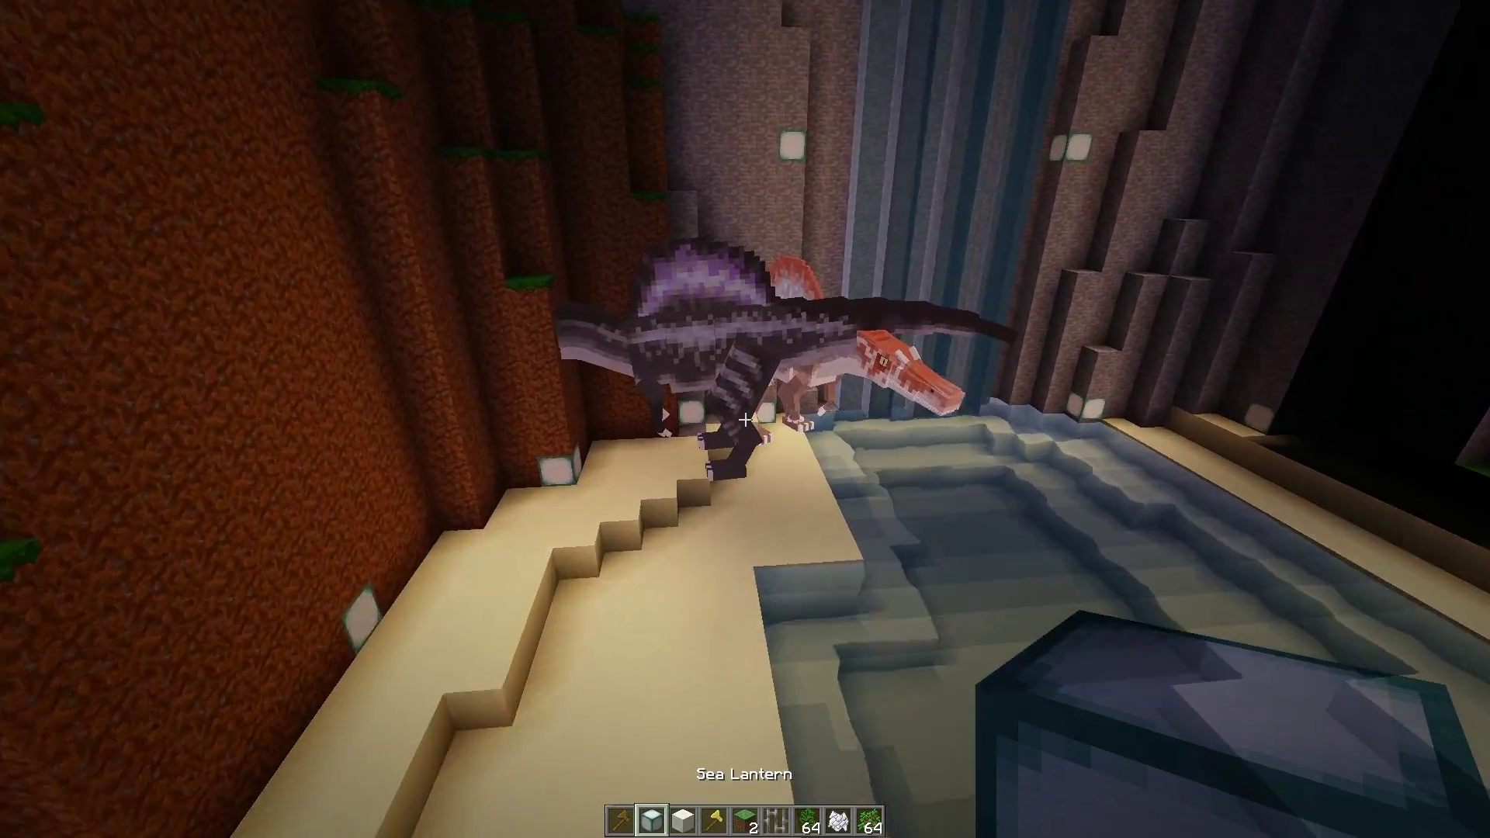
{"action": "key", "text": "w"}
{"action": "key", "text": "w"}
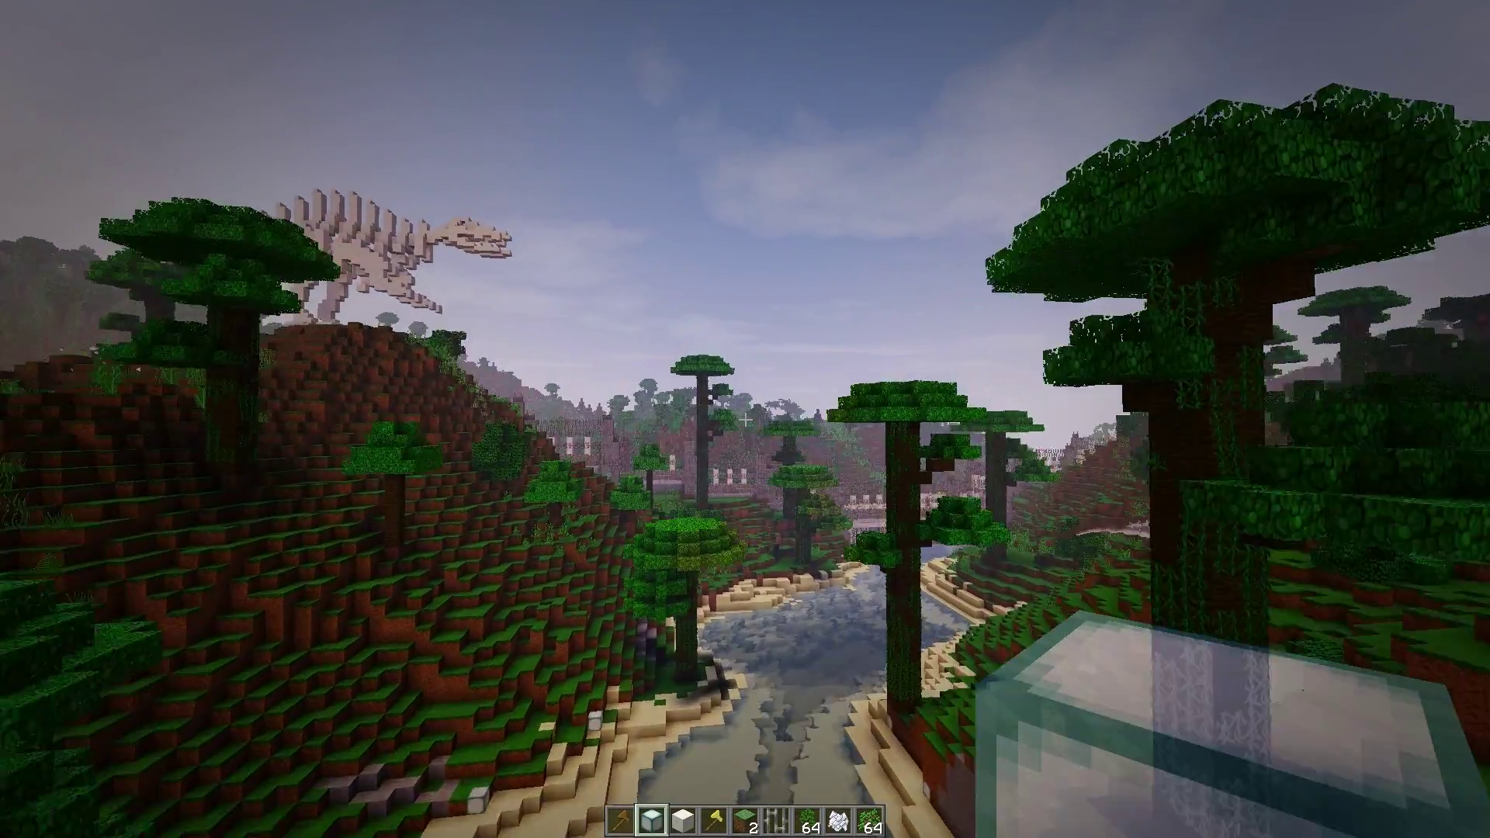
Fly over the river and wall, across the tall-tree enclosure, and onward over the valley.
{"action": "key", "text": "w"}
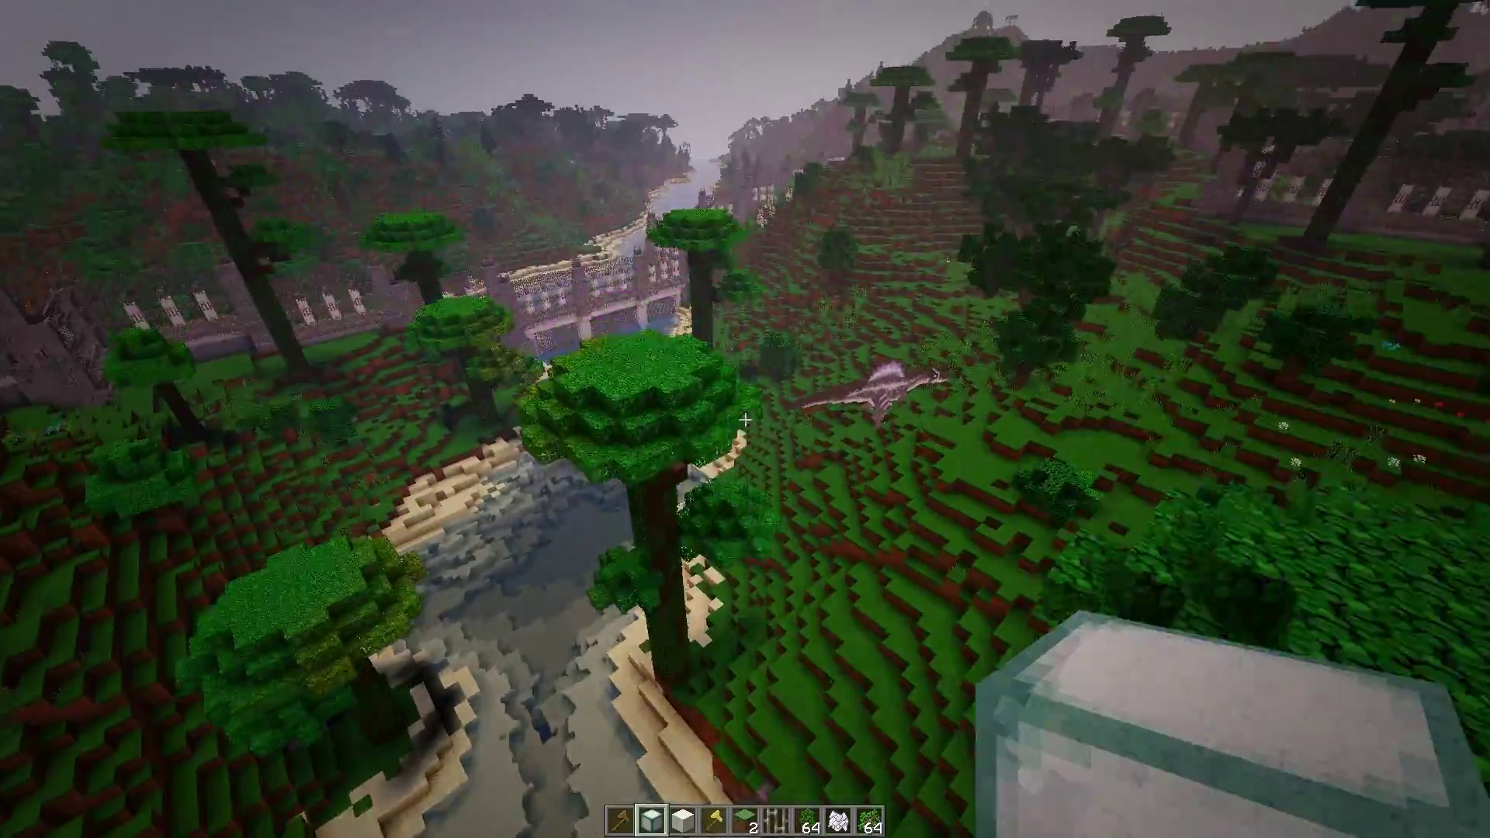
{"action": "key", "text": "w"}
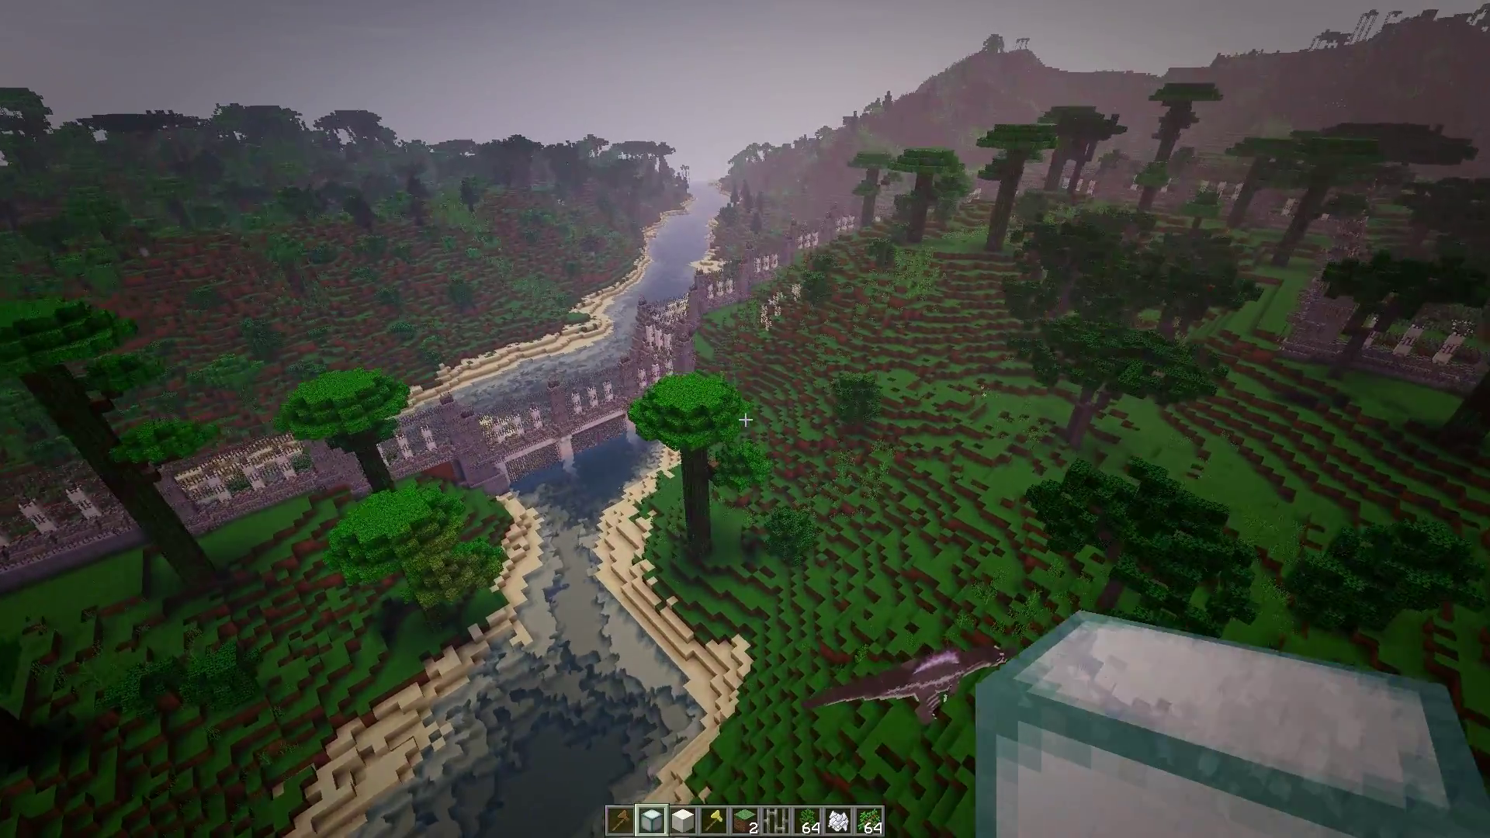
{"action": "key", "text": "w"}
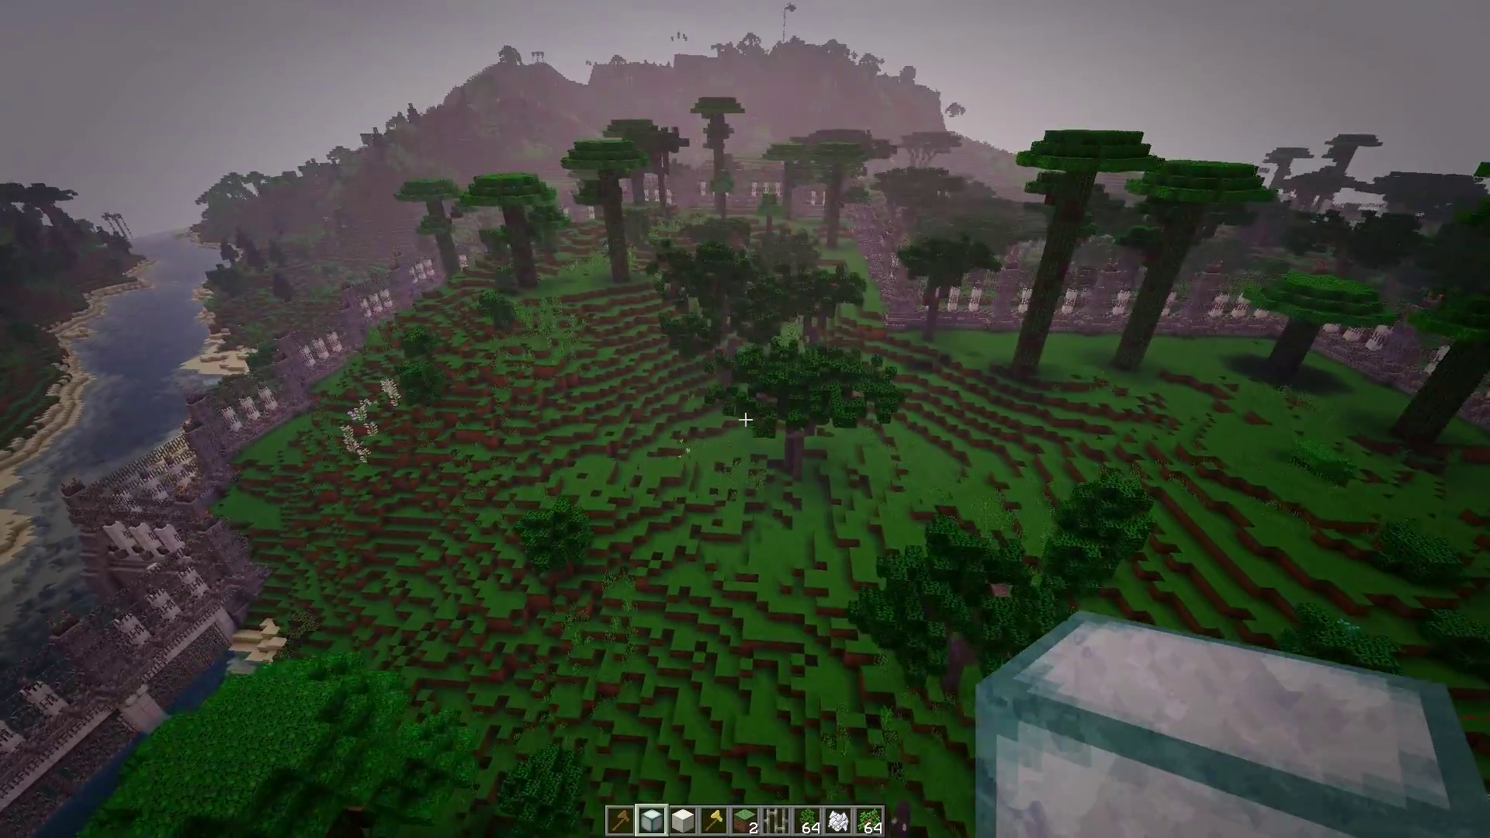
{"action": "key", "text": "w"}
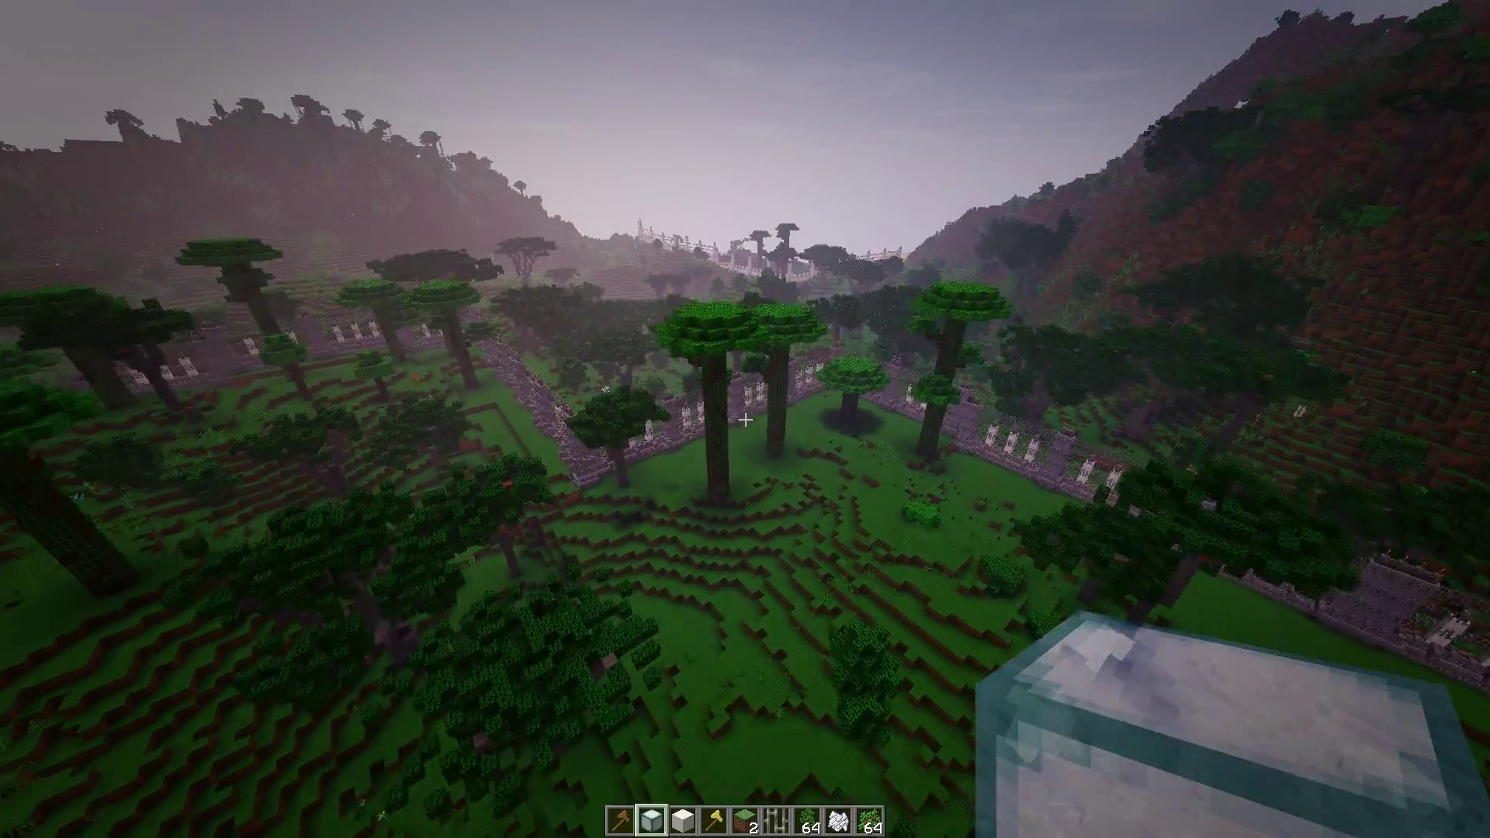
{"action": "key", "text": "w"}
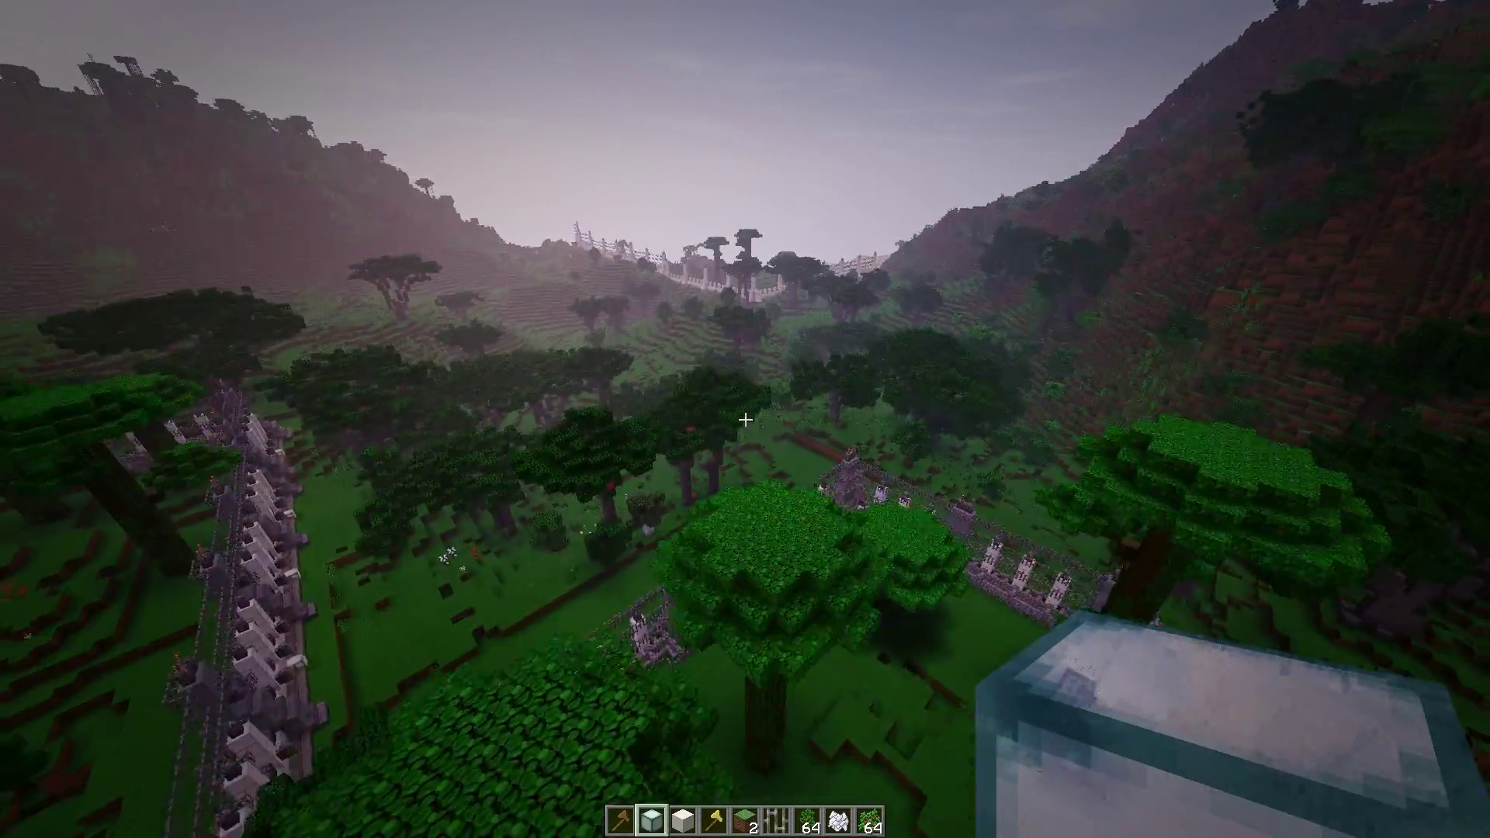
{"action": "key", "text": "w"}
{"action": "key", "text": "w"}
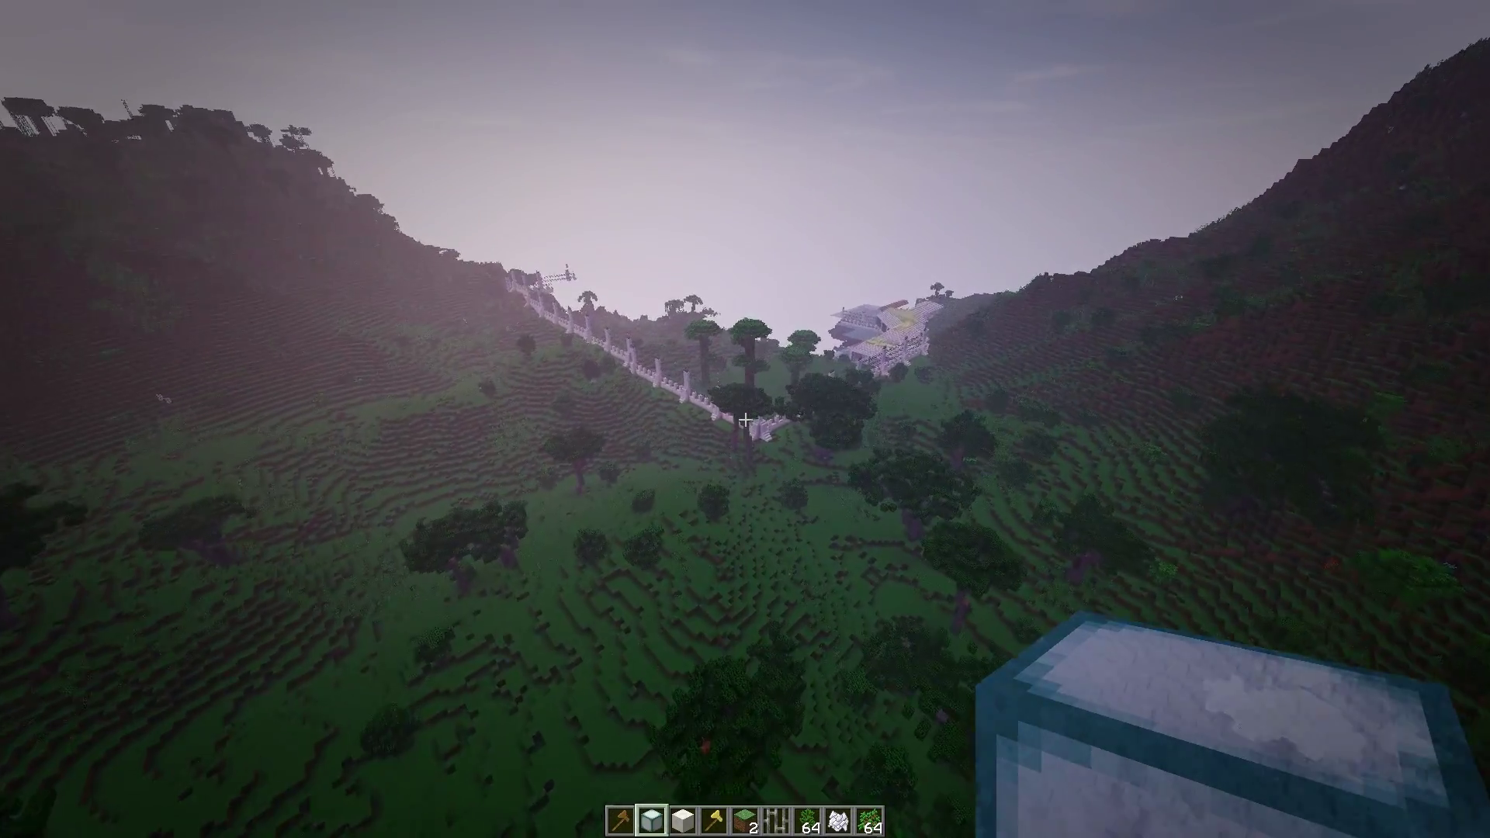
Fly toward the walled enclosure and house, descend over the lake, and land on the beach.
{"action": "key", "text": "w"}
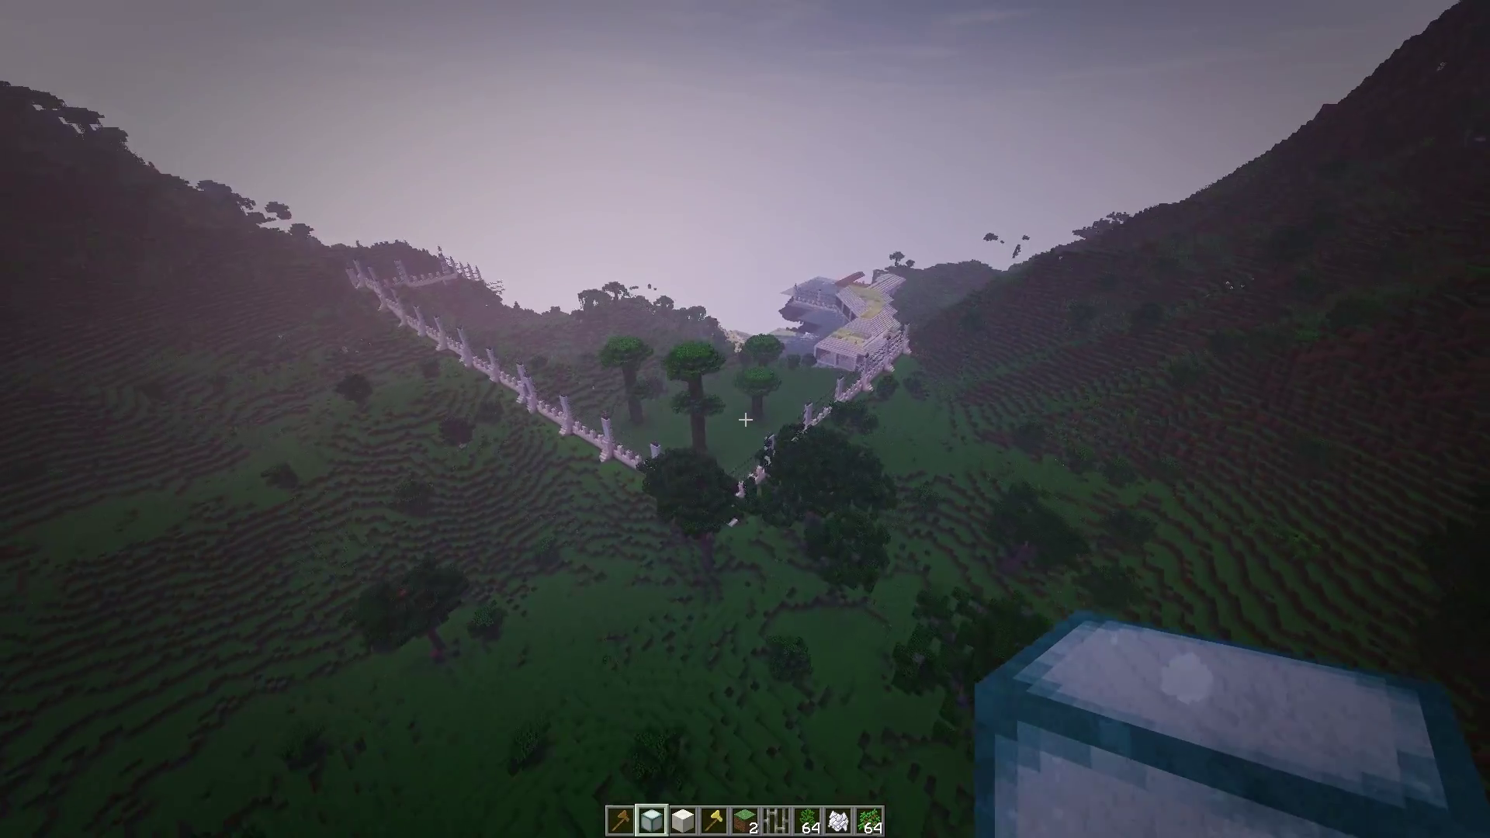
{"action": "key", "text": "w"}
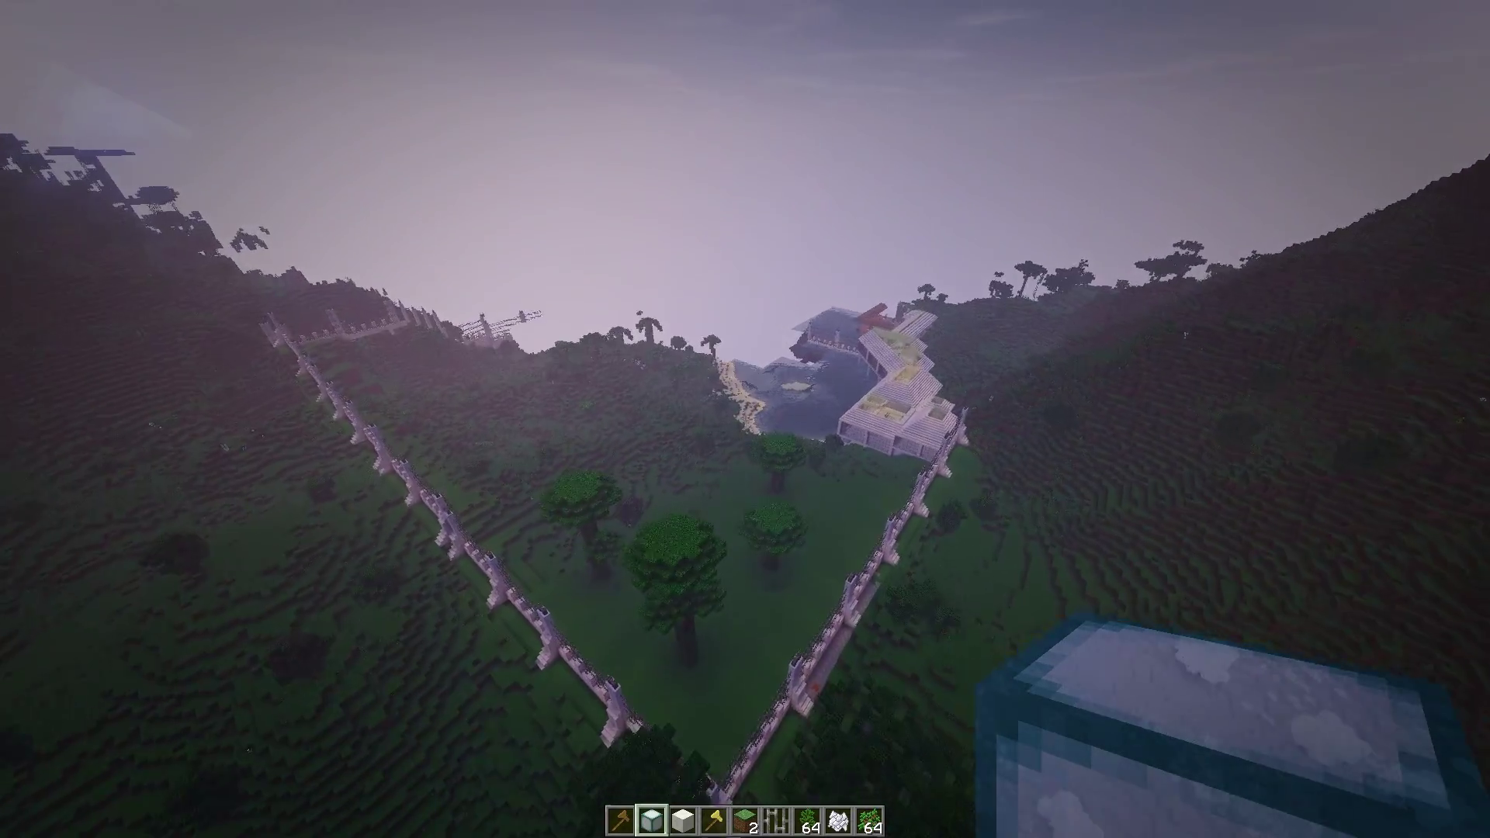
{"action": "key", "text": "w"}
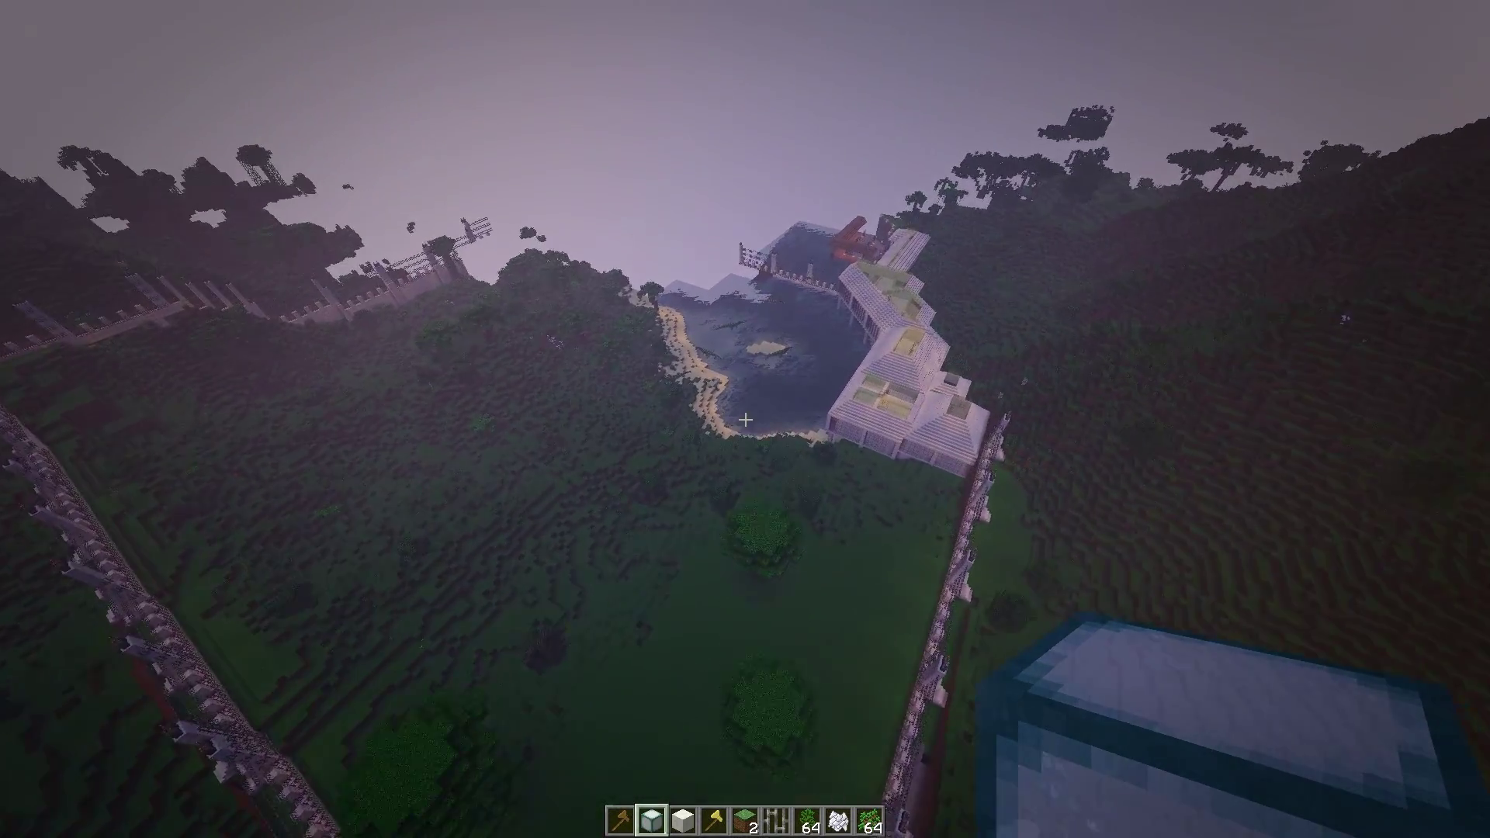
{"action": "key", "text": "w"}
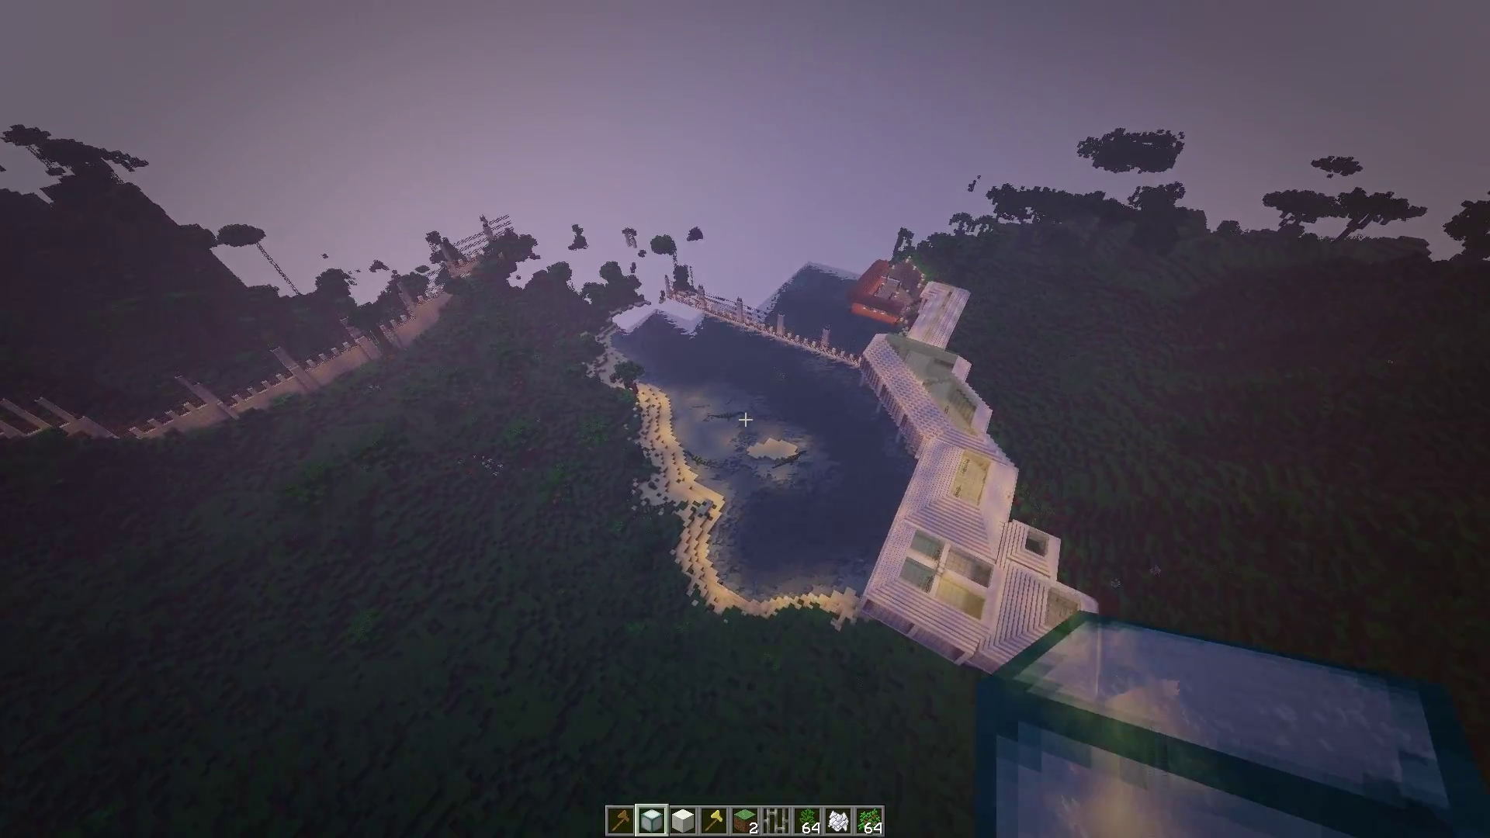
{"action": "key", "text": "w"}
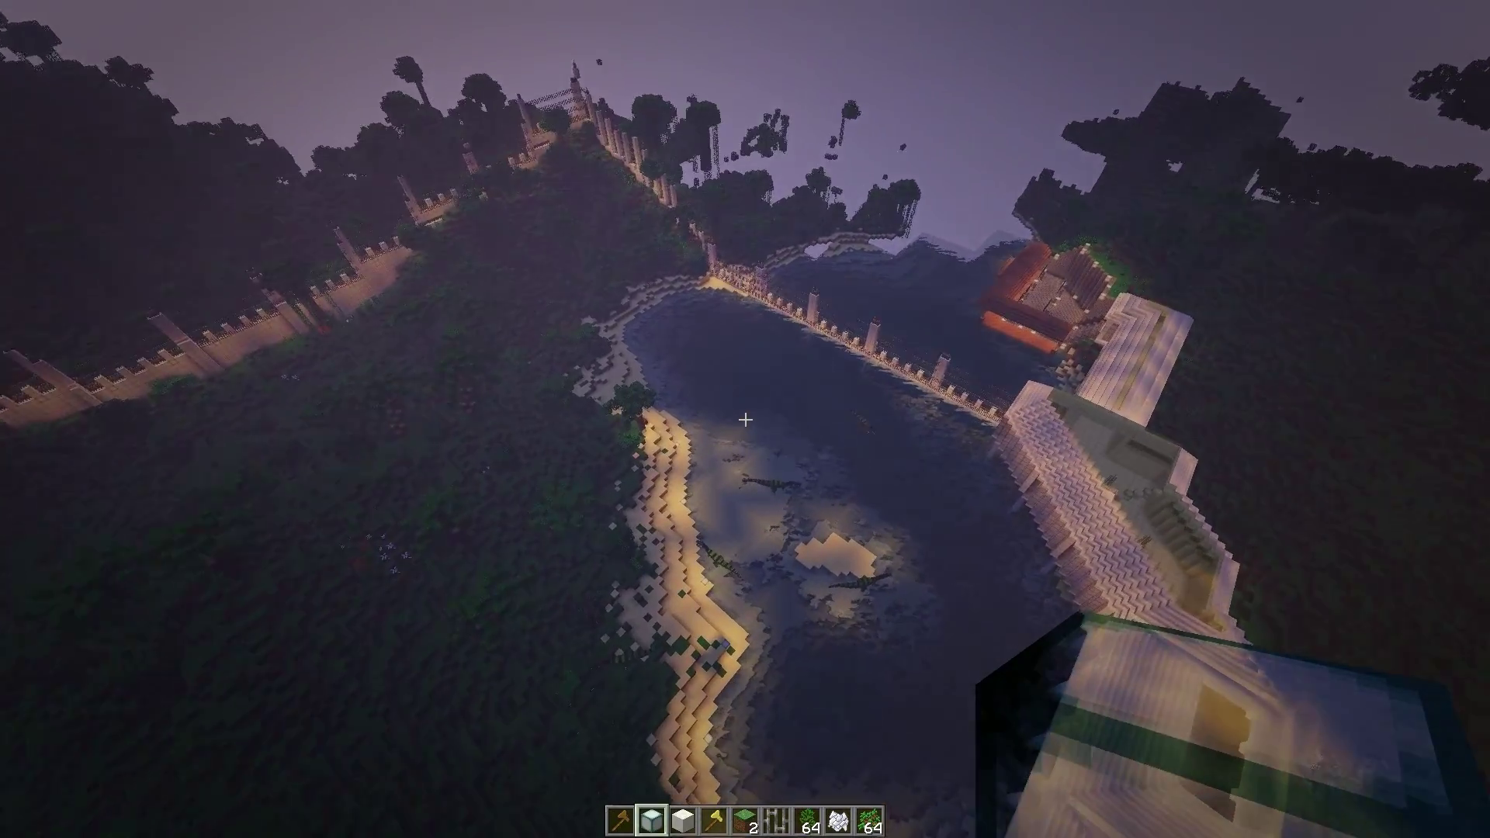
{"action": "key", "text": "w"}
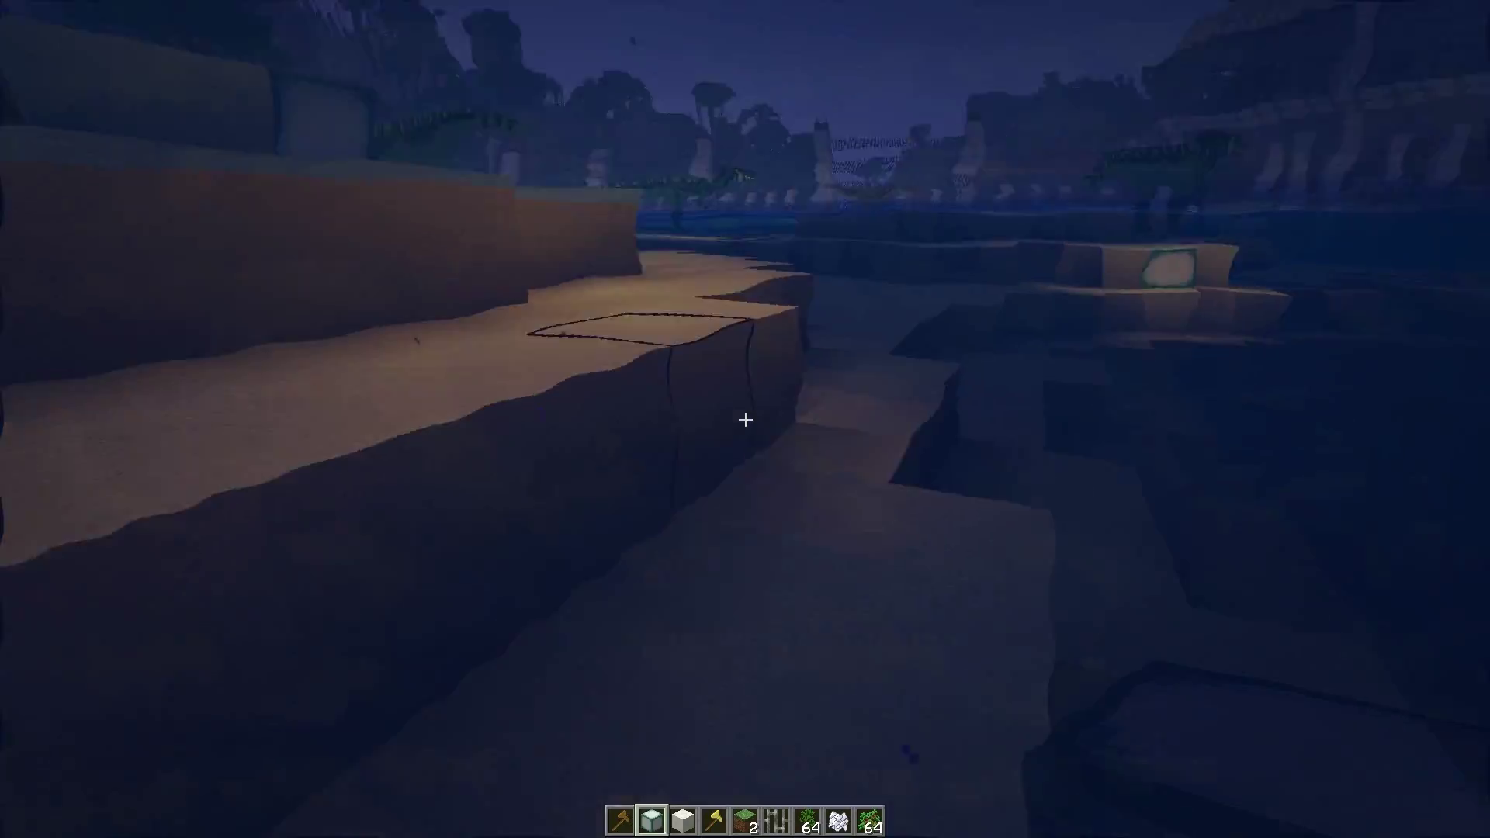
Walk along the beach and face the lit buildings and the green Baryonyx.
{"action": "key", "text": "w"}
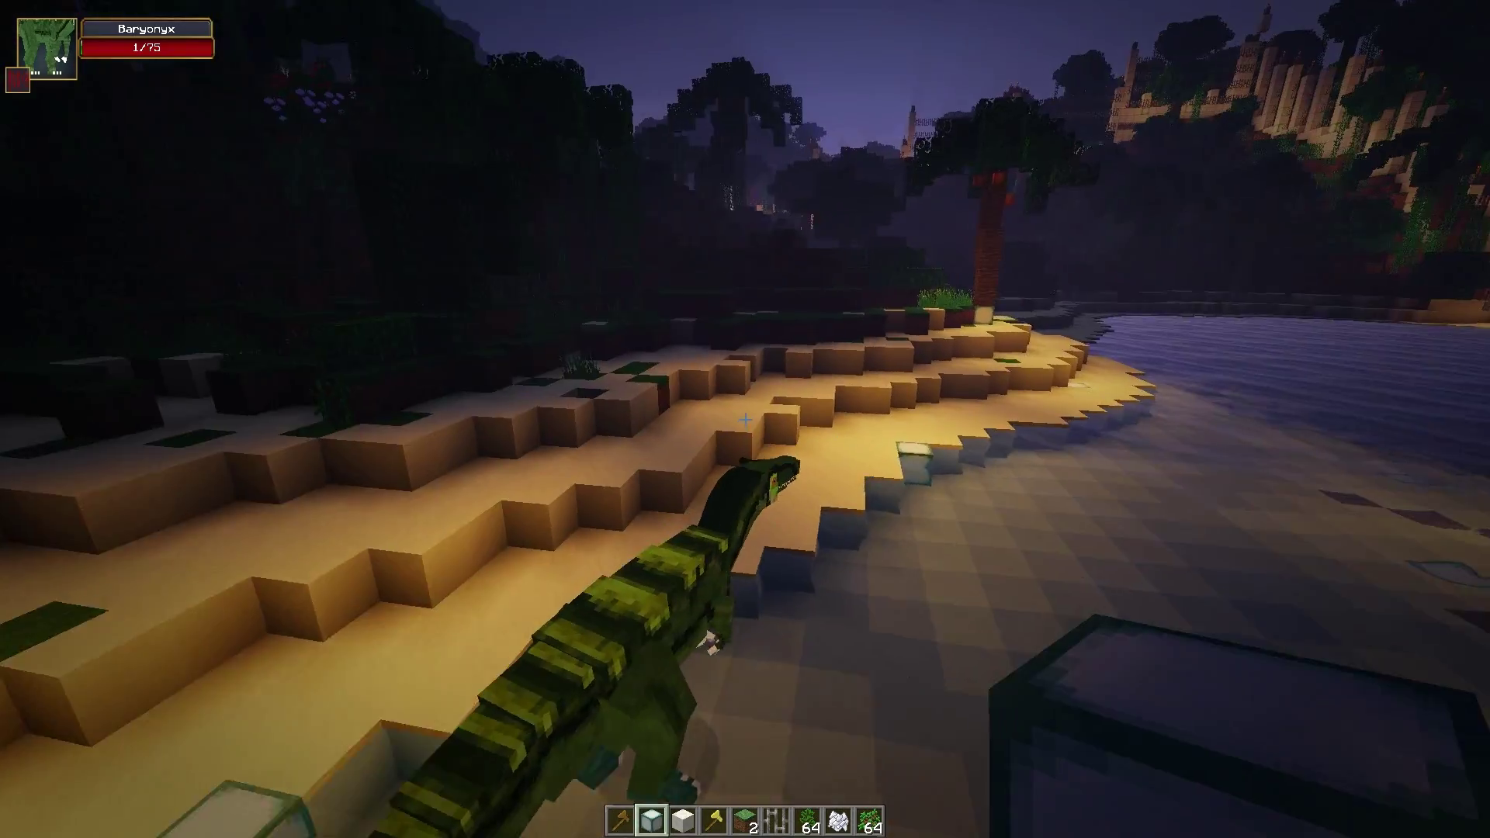
{"action": "key", "text": "w"}
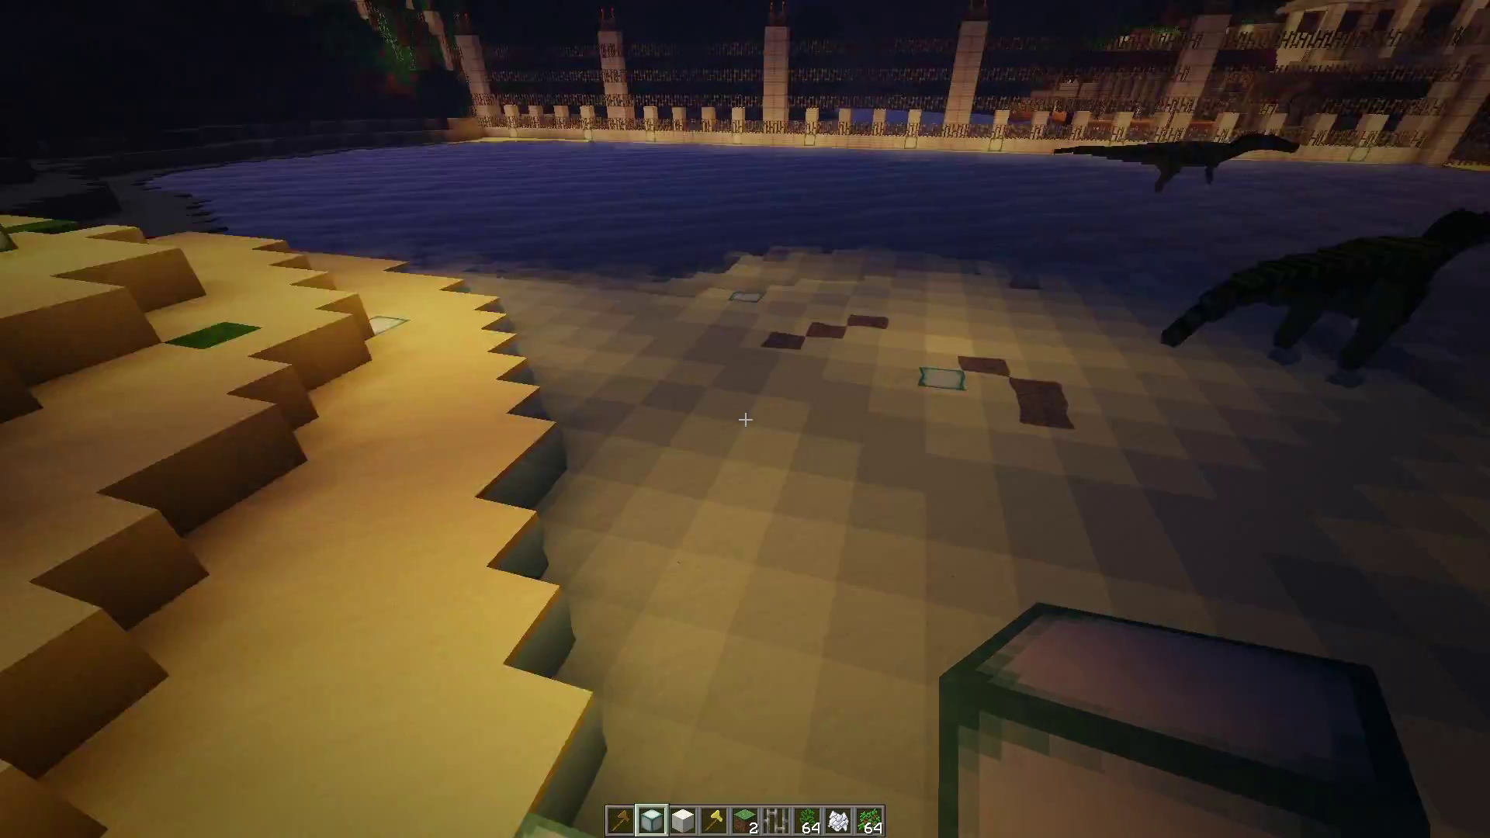
{"action": "key", "text": "w"}
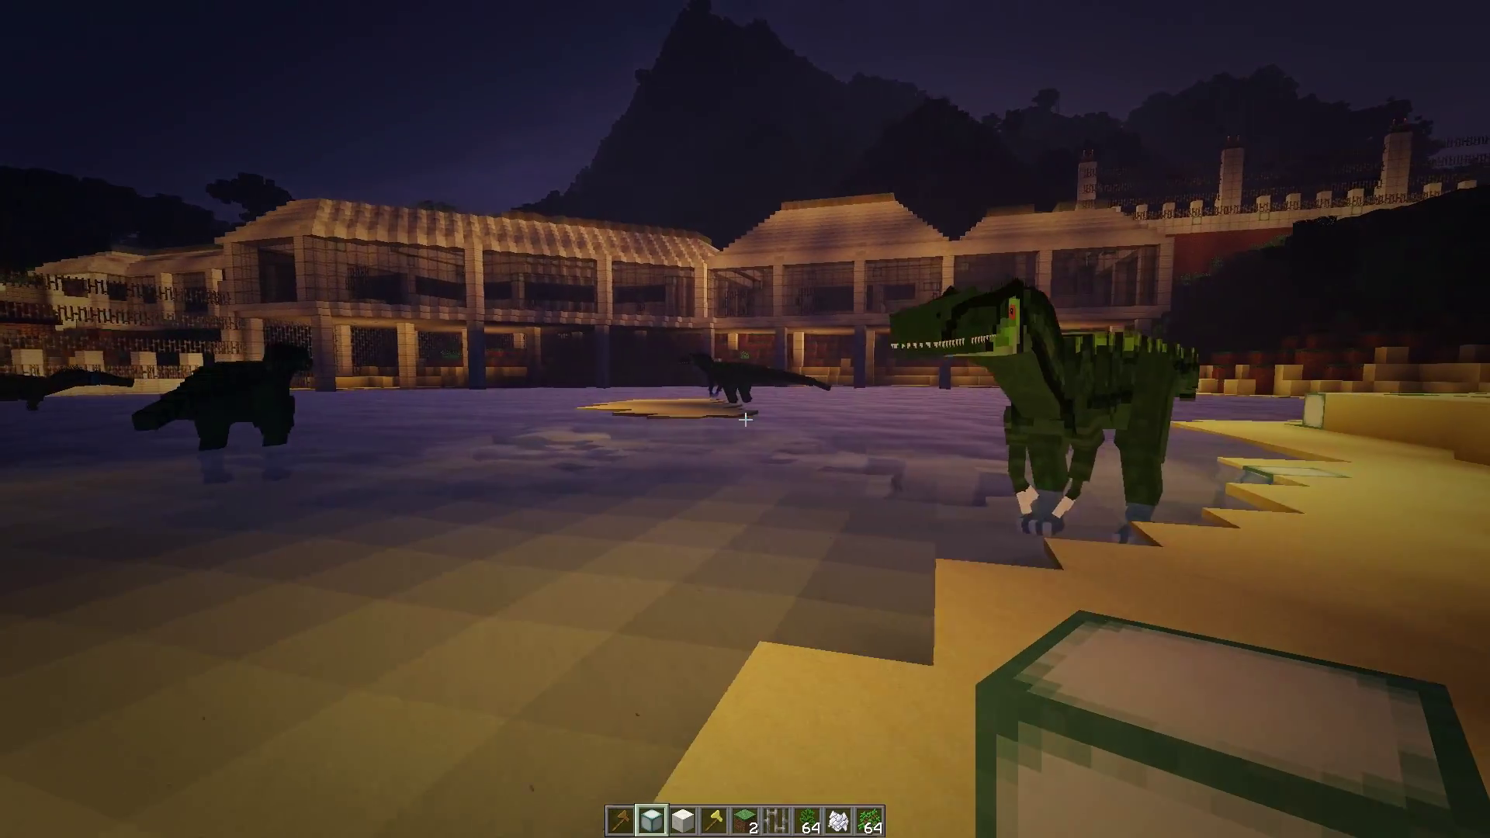